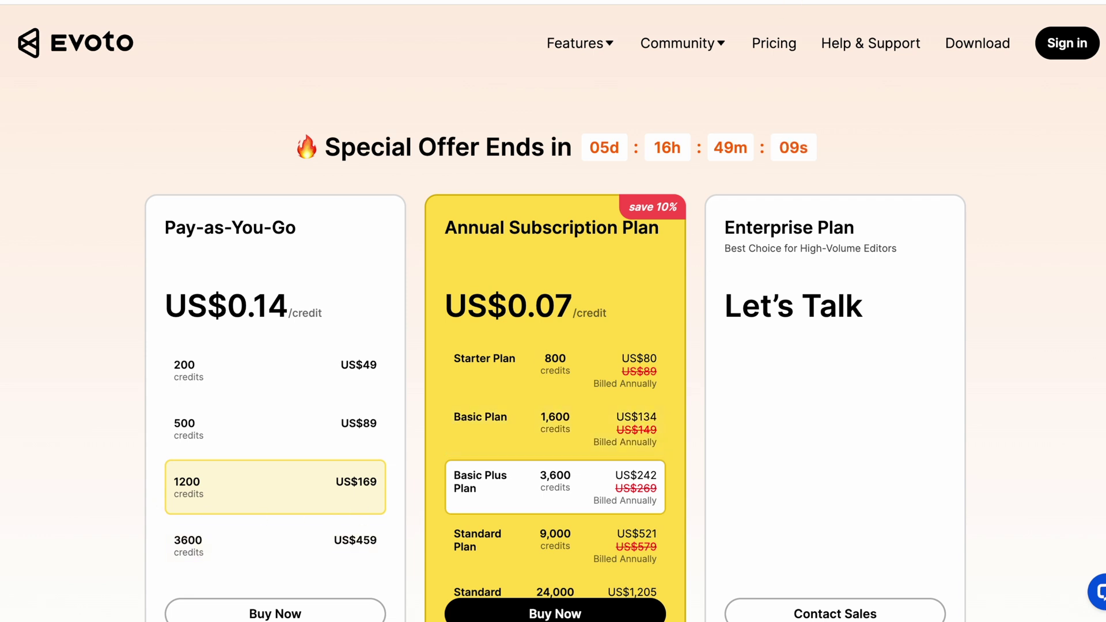
Step: Switch to Capture One with the studio fashion session open
{"action": "mouse_move", "coordinate": [556, 612]}
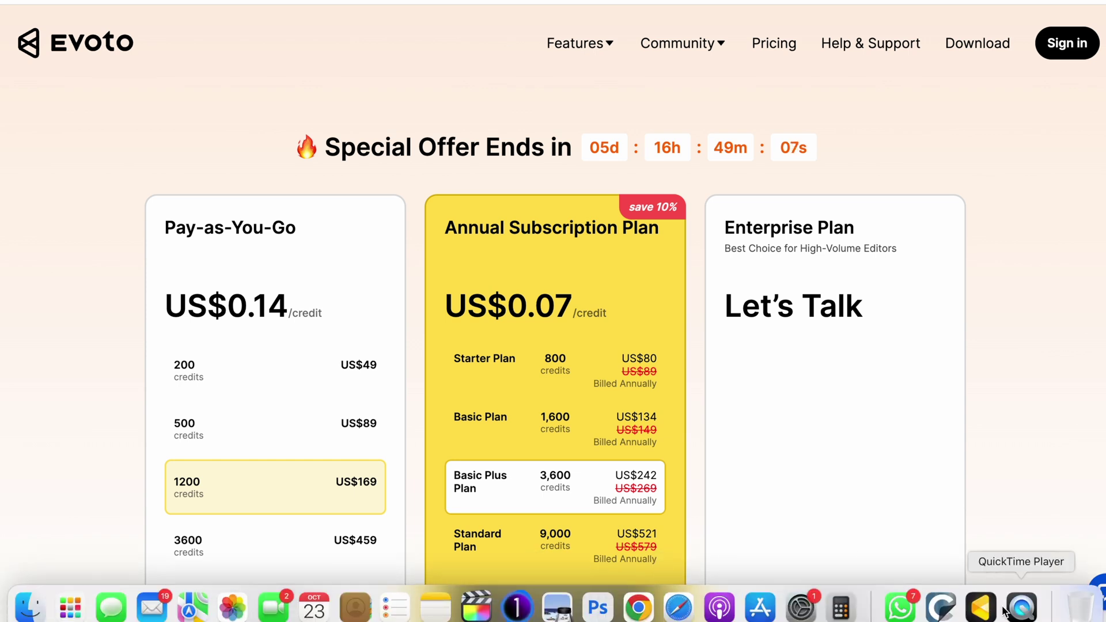
{"action": "left_click", "coordinate": [518, 609]}
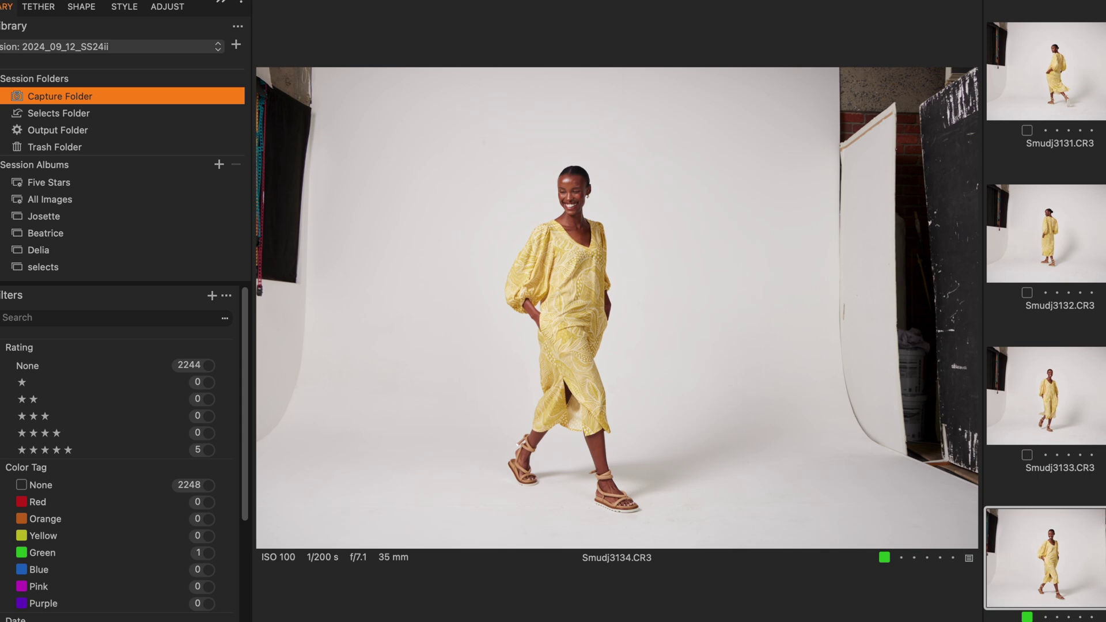
{"action": "left_click", "coordinate": [35, 0]}
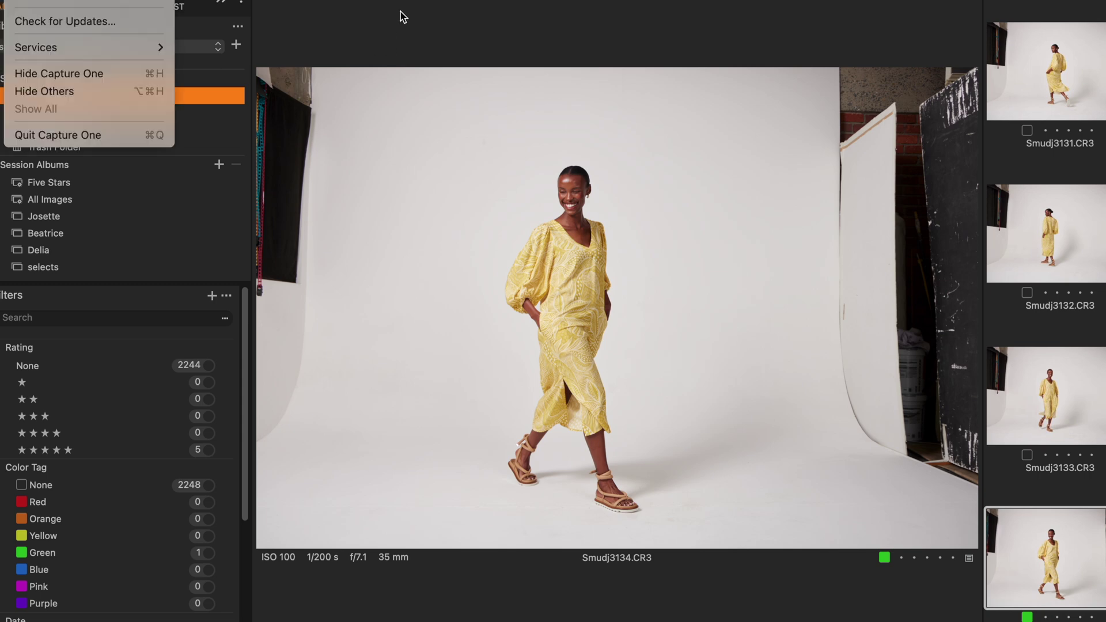
{"action": "left_click", "coordinate": [403, 38]}
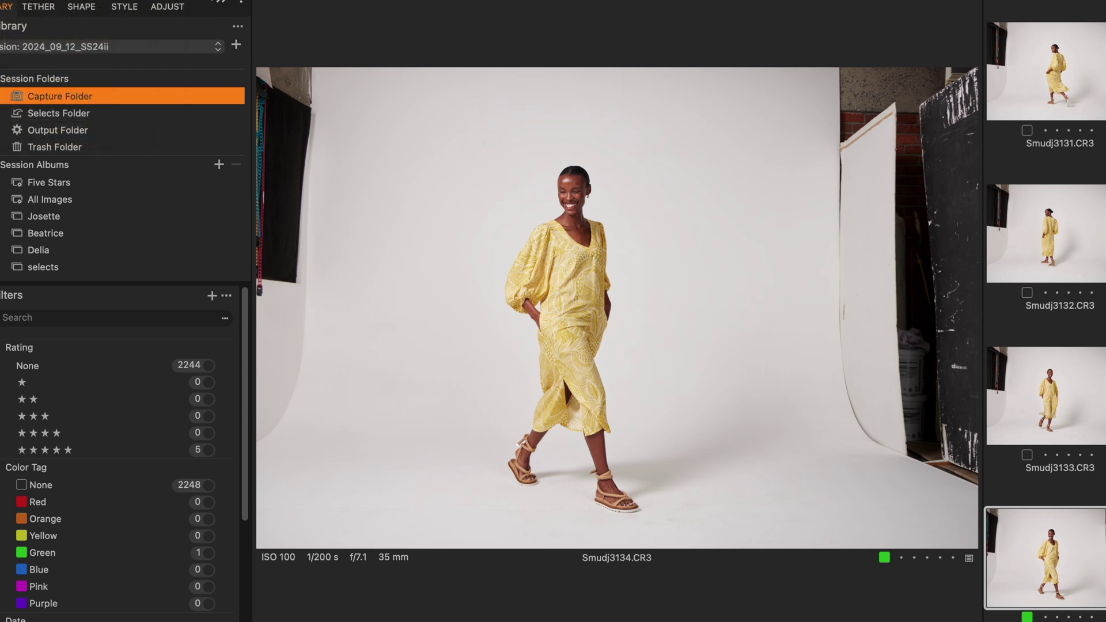
Step: Export Smudj3134.CR3 with the TIFF - A3 Print (300 dpi) recipe enabled alongside TIFF - Adobe RGB (1998) (8bit)
{"action": "key", "text": "super+shift+d"}
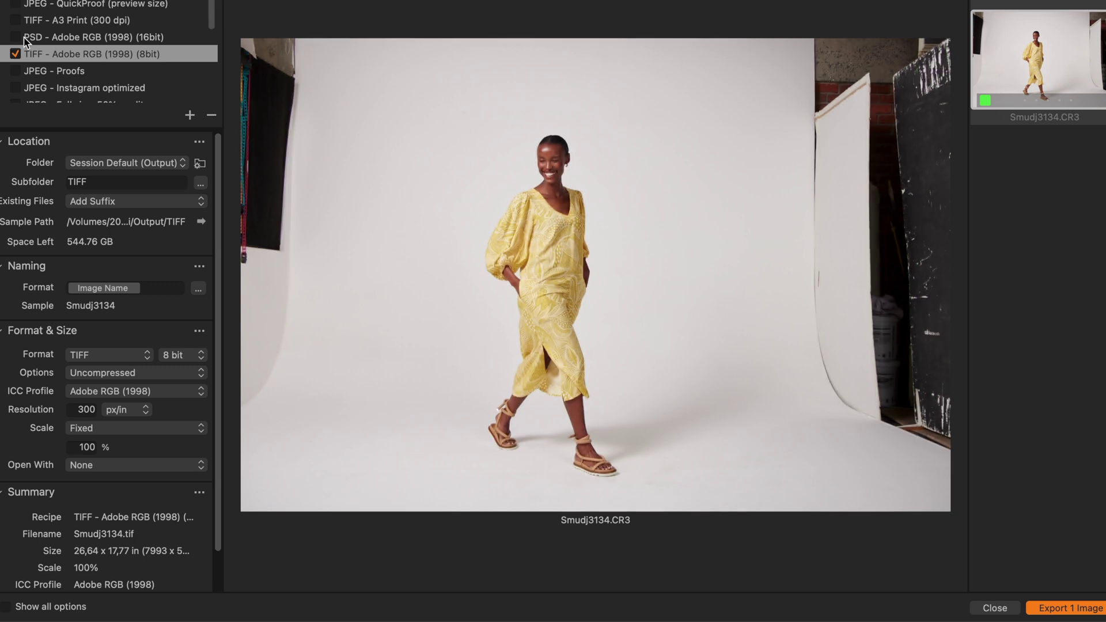
{"action": "left_click", "coordinate": [24, 23]}
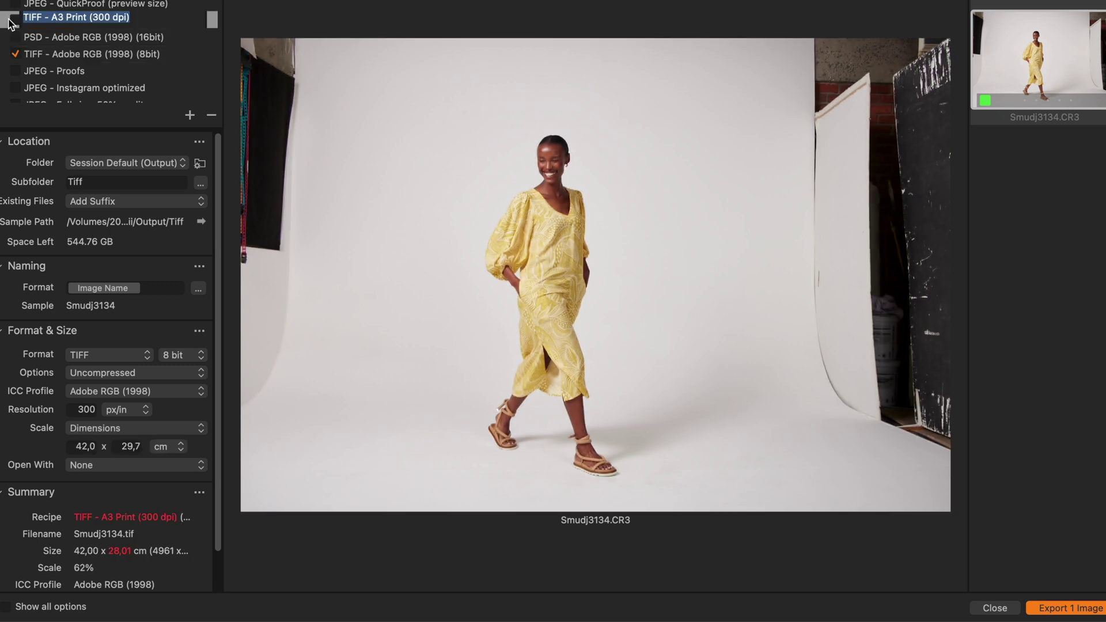
{"action": "left_click", "coordinate": [15, 20]}
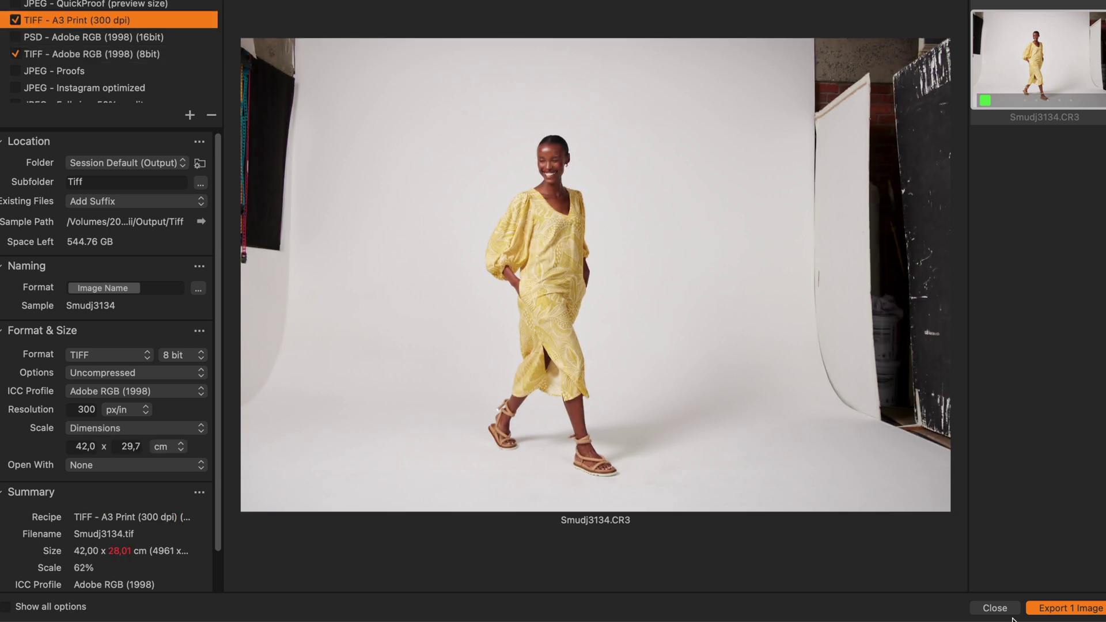
{"action": "left_click", "coordinate": [1045, 609]}
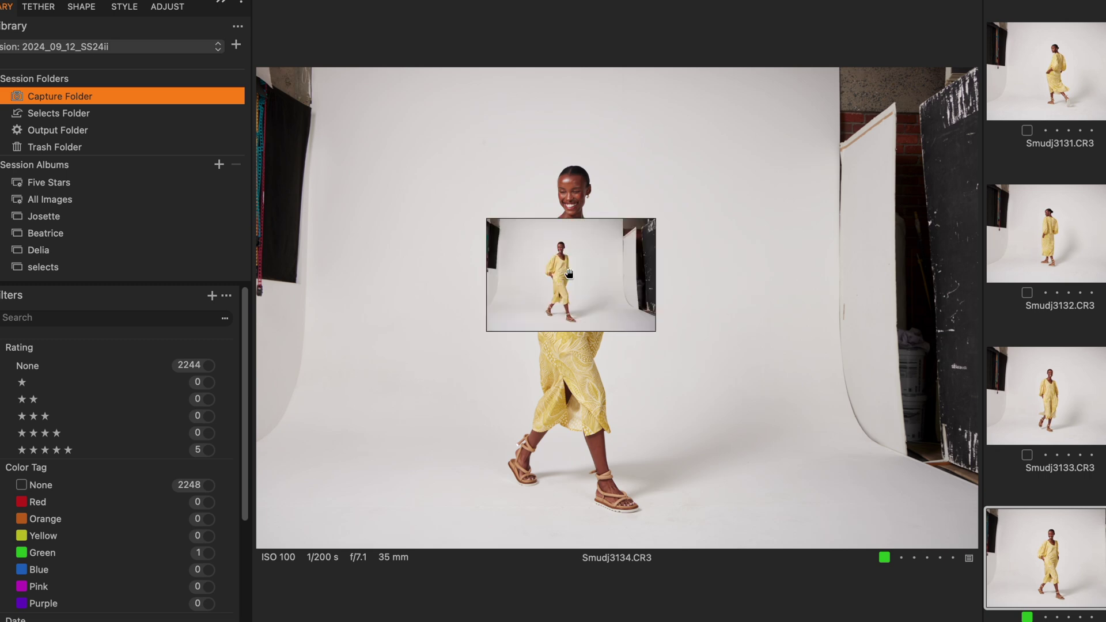
Step: Open the Edit With settings for the Smudj3134.CR3 photo and look at its file format setting
{"action": "right_click", "coordinate": [1091, 555]}
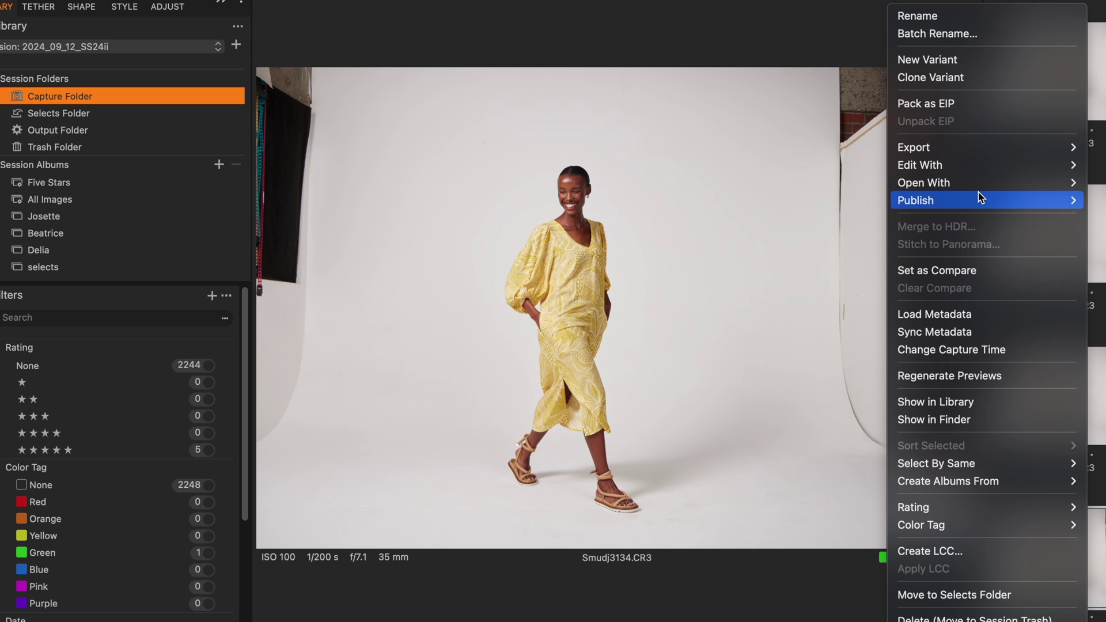
{"action": "mouse_move", "coordinate": [970, 167]}
{"action": "left_click", "coordinate": [838, 224]}
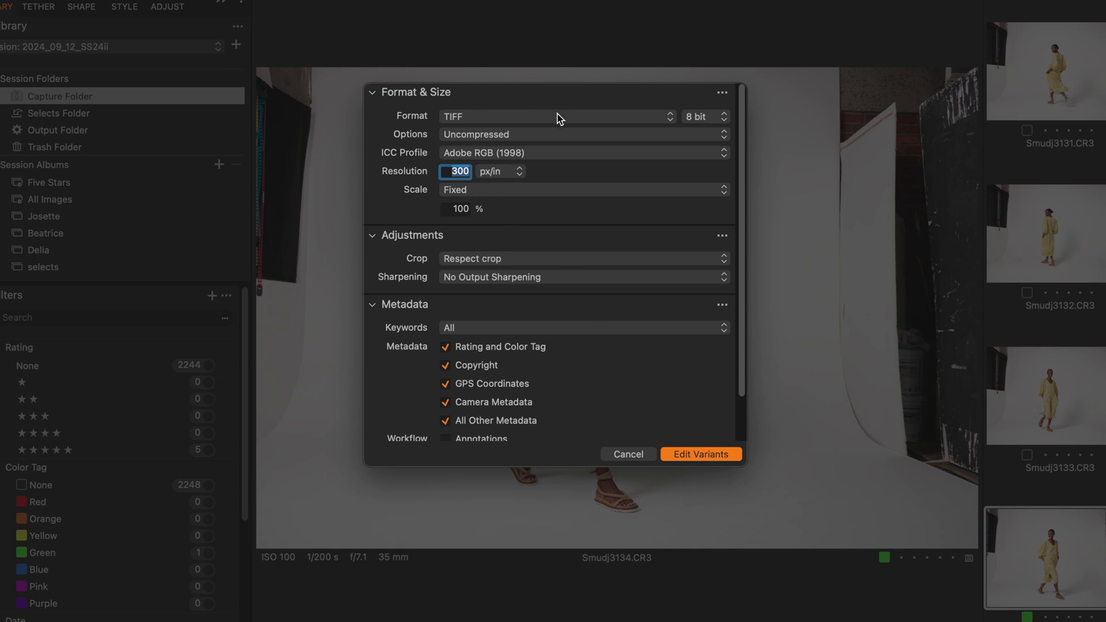
{"action": "left_click", "coordinate": [575, 119]}
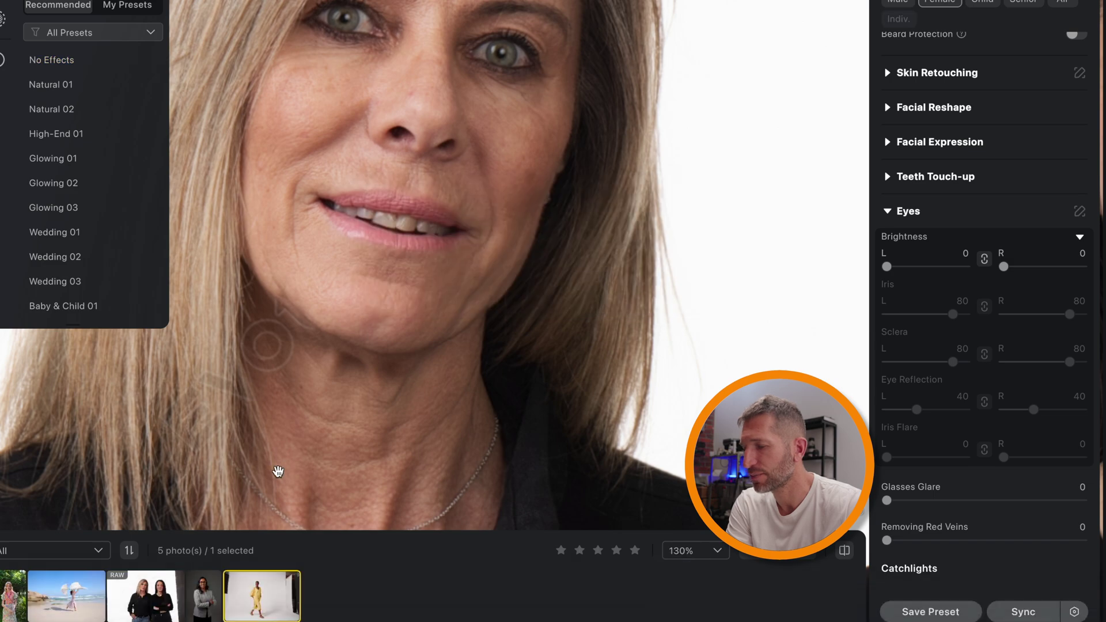
Step: Open the Smudj3134.tif photo of the model in the yellow dress in Evoto
{"action": "left_click", "coordinate": [242, 599]}
{"action": "left_click", "coordinate": [311, 348]}
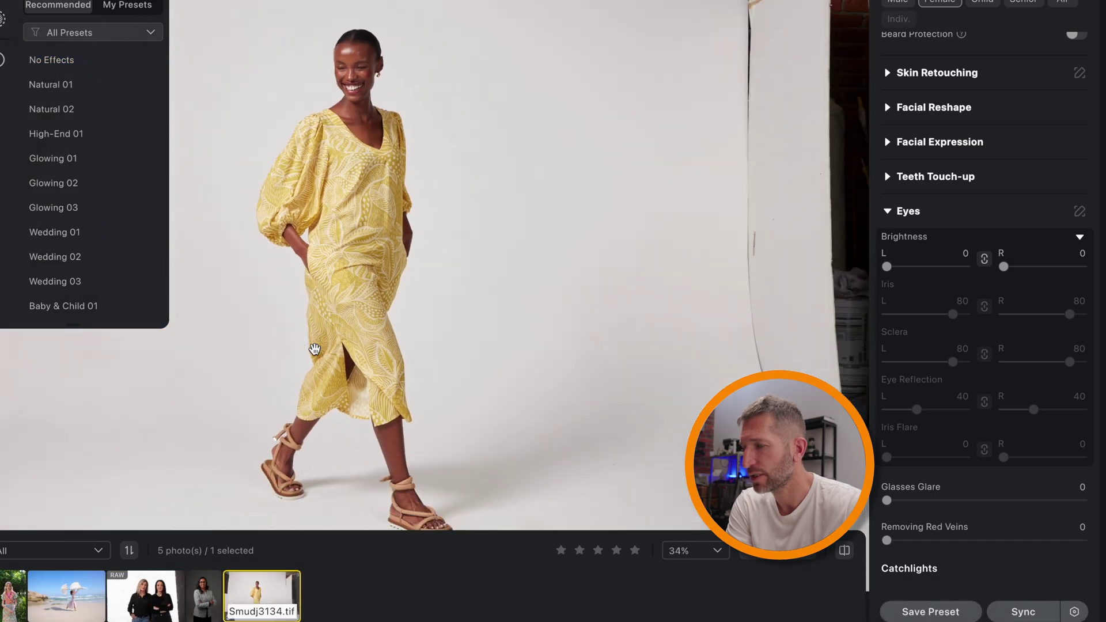
{"action": "left_click_drag", "start_coordinate": [320, 320], "coordinate": [525, 324]}
{"action": "scroll", "coordinate": [433, 316], "scroll_direction": "down", "scroll_amount": 4}
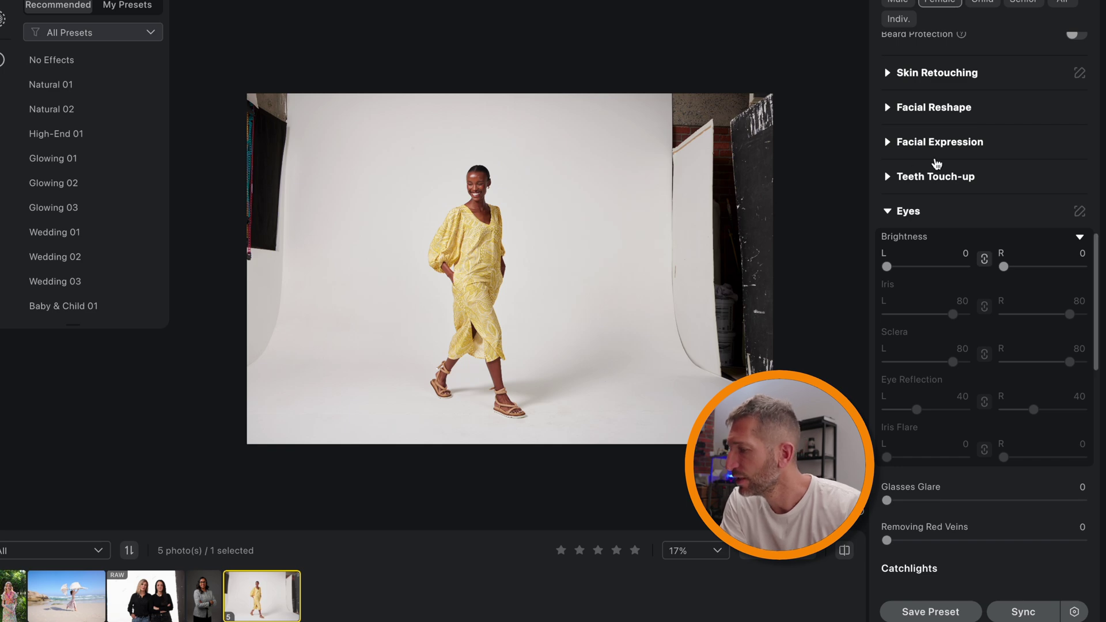
Step: Turn on Clean Backdrop in the Background Adjustments to remove the marks on the studio floor around the model's feet
{"action": "scroll", "coordinate": [945, 164], "scroll_direction": "down", "scroll_amount": 10}
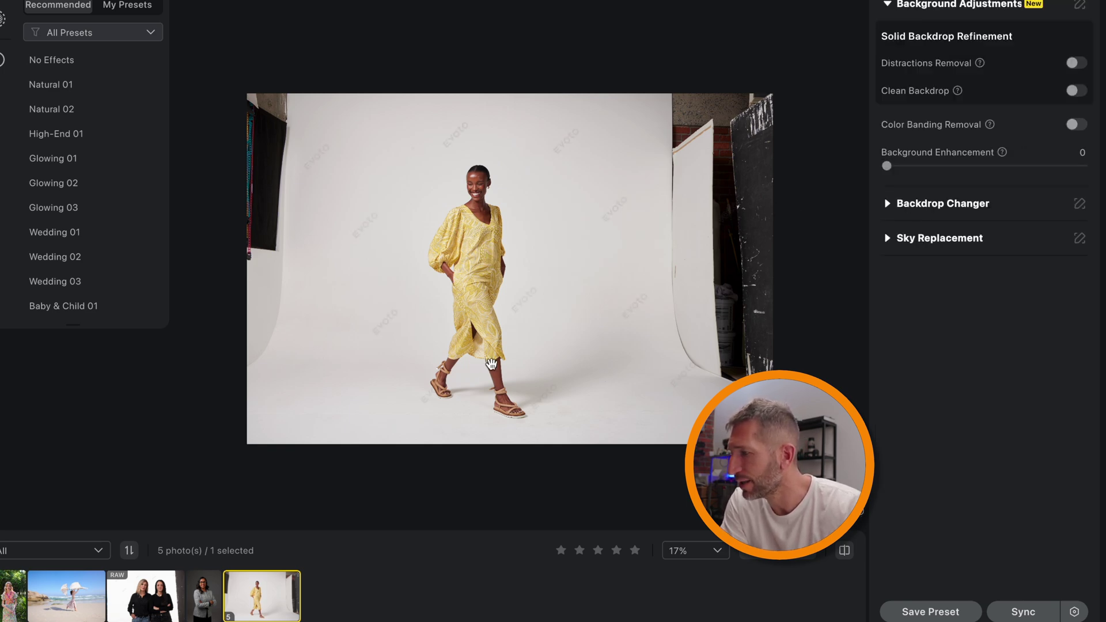
{"action": "scroll", "coordinate": [491, 359], "scroll_direction": "up", "scroll_amount": 3}
{"action": "left_click_drag", "start_coordinate": [490, 360], "coordinate": [336, 19]}
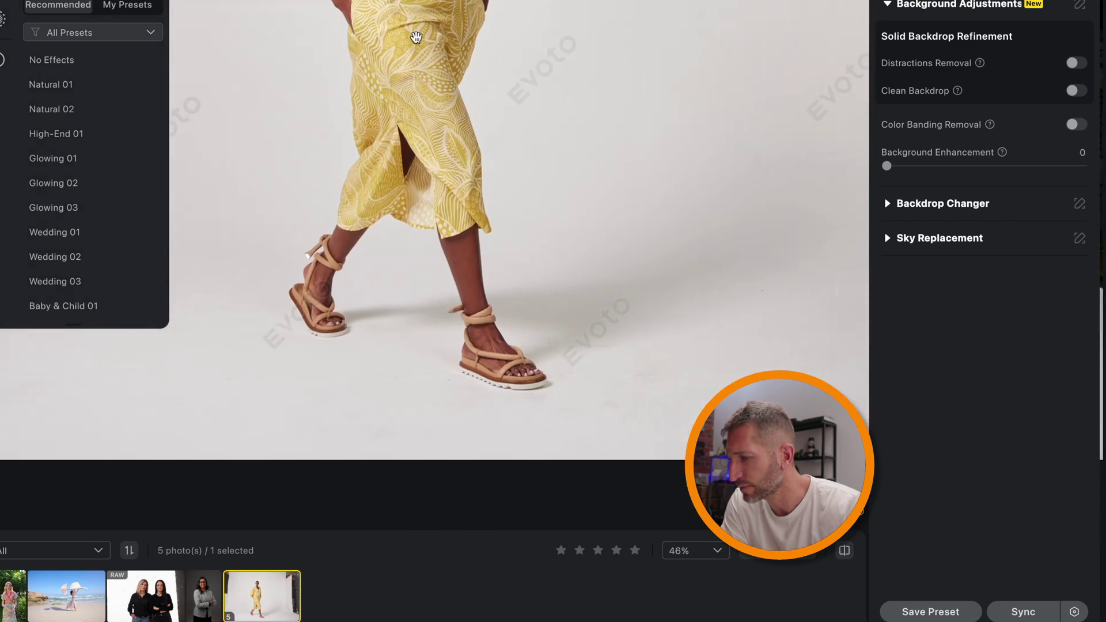
{"action": "scroll", "coordinate": [523, 192], "scroll_direction": "up", "scroll_amount": 5}
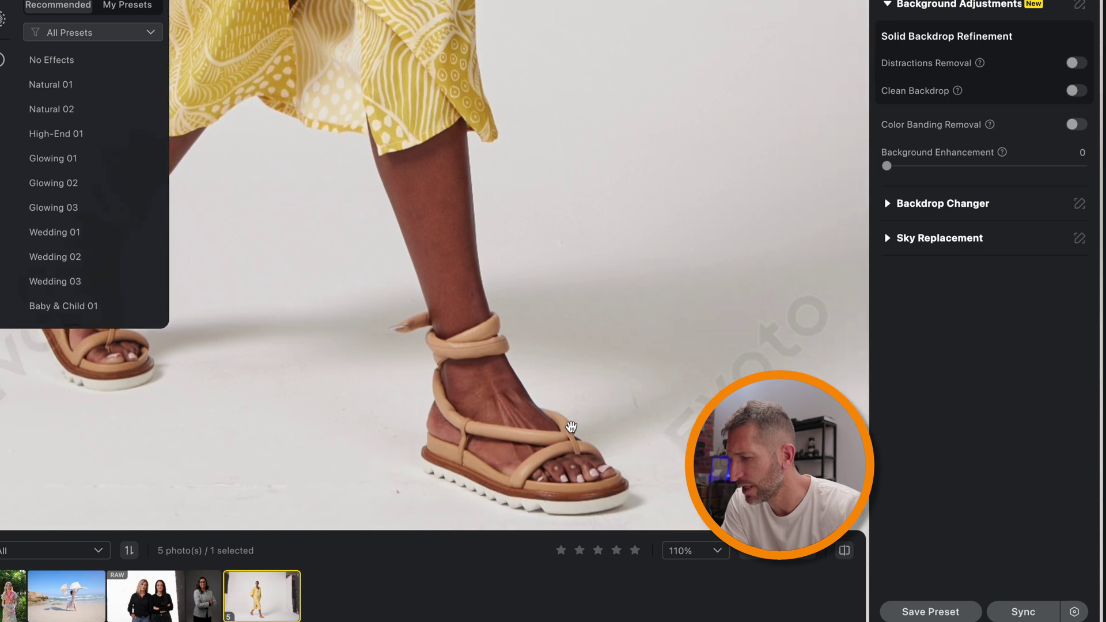
{"action": "left_click_drag", "start_coordinate": [571, 427], "coordinate": [349, 189]}
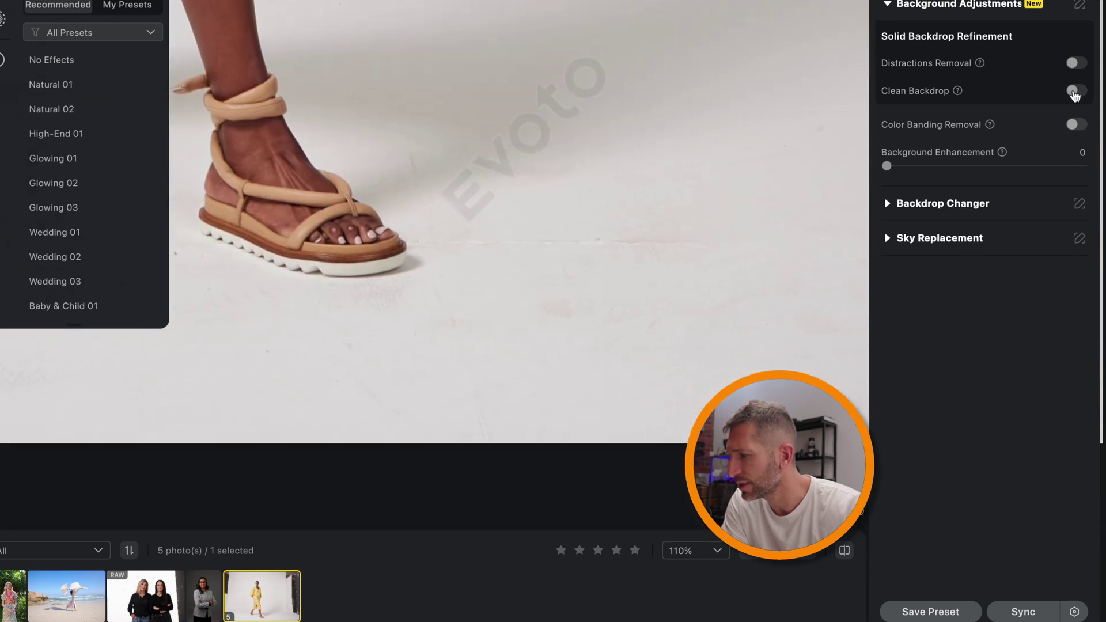
{"action": "left_click", "coordinate": [1075, 92]}
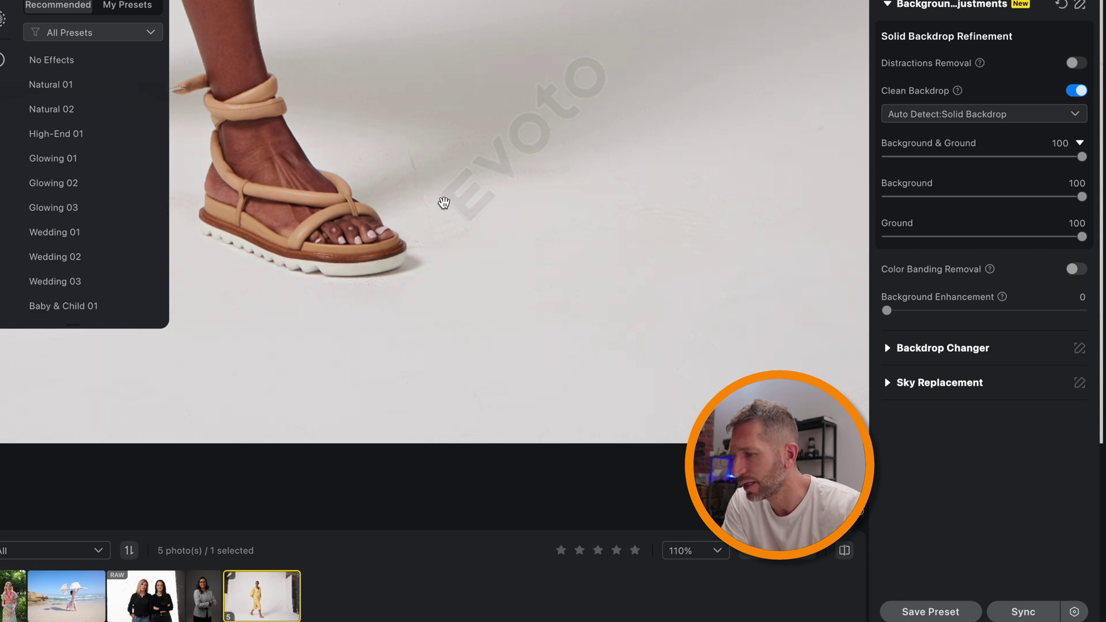
Step: Turn on Distractions Removal for the studio edges around the backdrop and compare the photo with its original
{"action": "scroll", "coordinate": [513, 200], "scroll_direction": "down", "scroll_amount": 8}
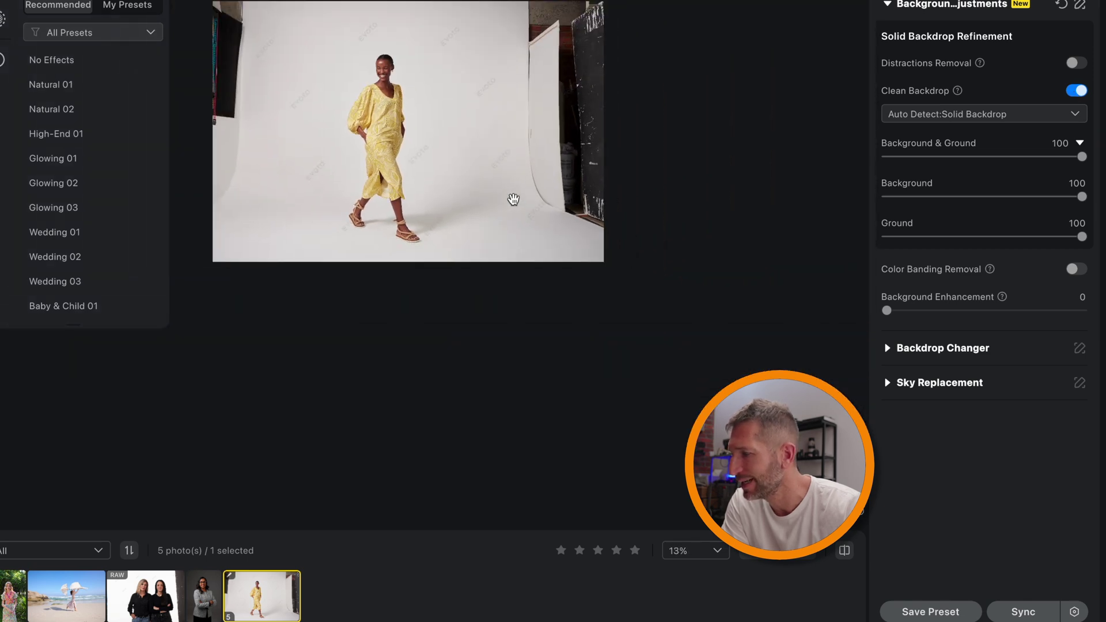
{"action": "left_click_drag", "start_coordinate": [465, 173], "coordinate": [527, 246]}
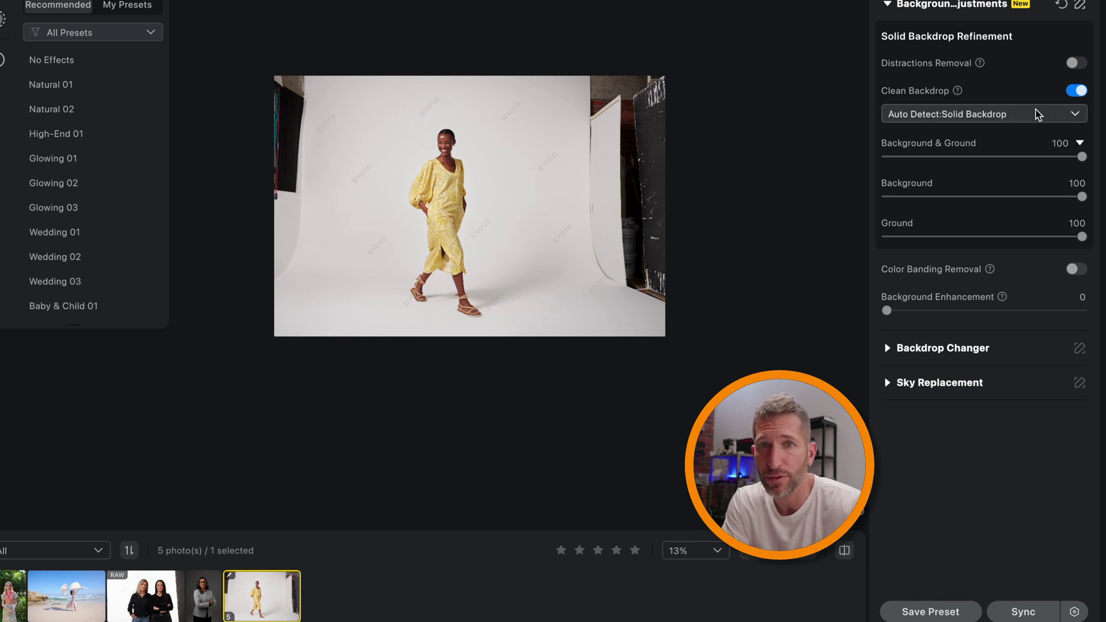
{"action": "left_click", "coordinate": [1077, 63]}
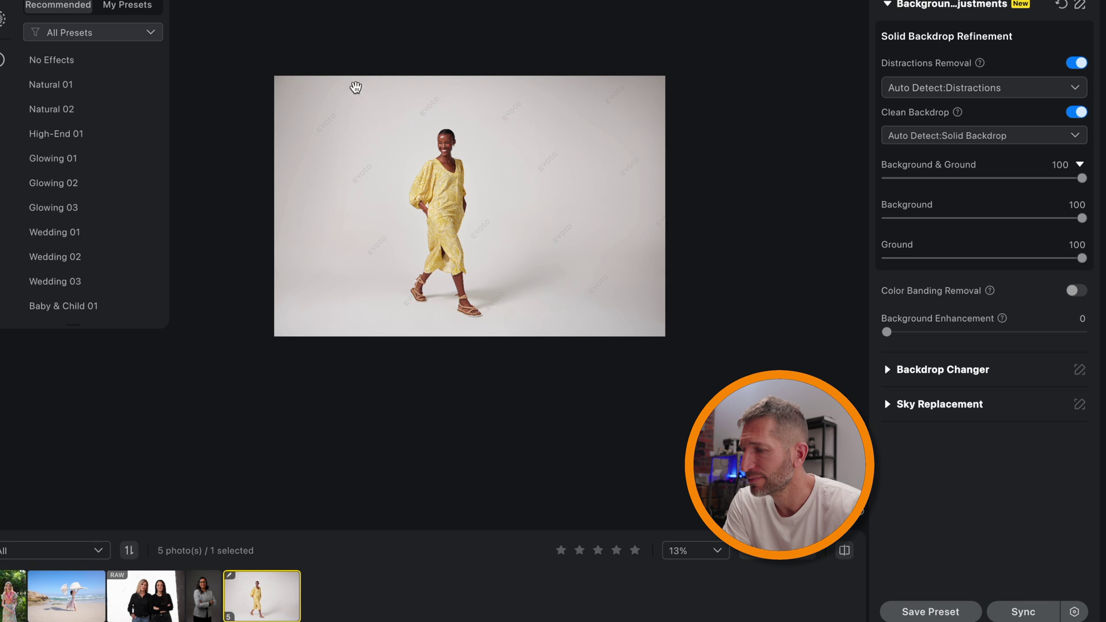
{"action": "left_click", "coordinate": [845, 551]}
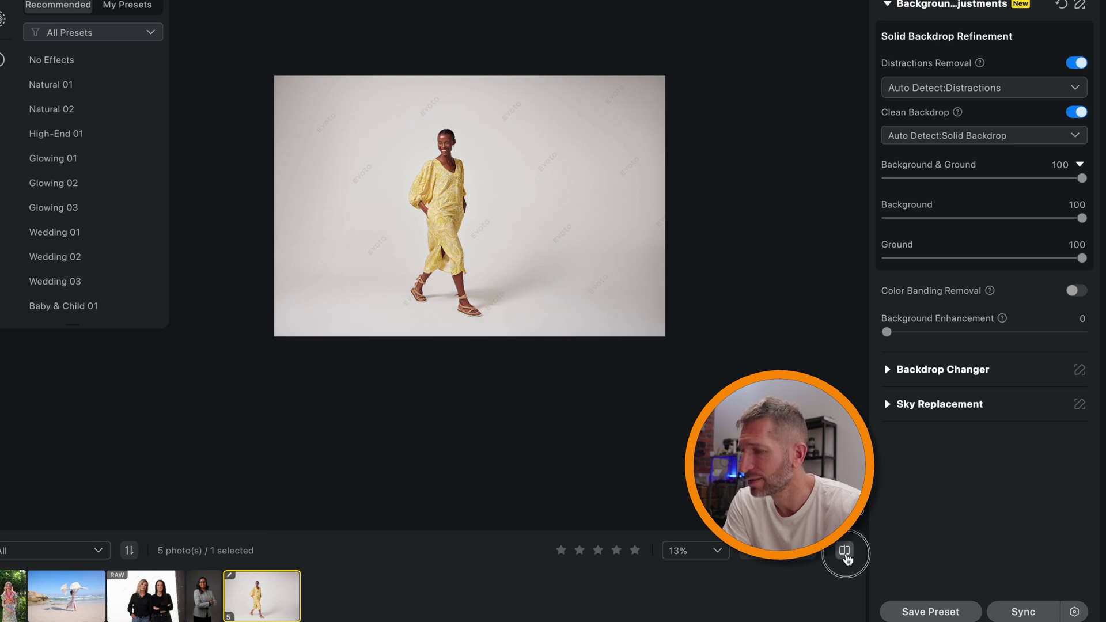
{"action": "left_click", "coordinate": [845, 551]}
{"action": "left_click", "coordinate": [845, 551]}
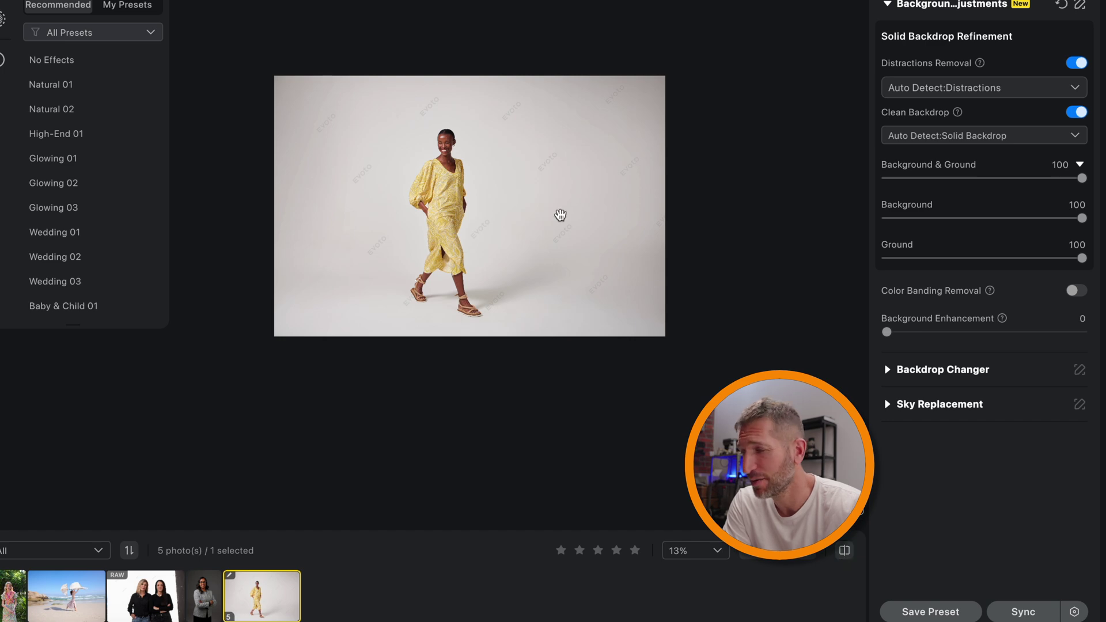
Step: Examine the cleaned backdrop up close, along with the model's dress and outline
{"action": "scroll", "coordinate": [555, 211], "scroll_direction": "up", "scroll_amount": 5}
{"action": "left_click_drag", "start_coordinate": [545, 211], "coordinate": [810, 348]}
{"action": "scroll", "coordinate": [380, 225], "scroll_direction": "up", "scroll_amount": 3}
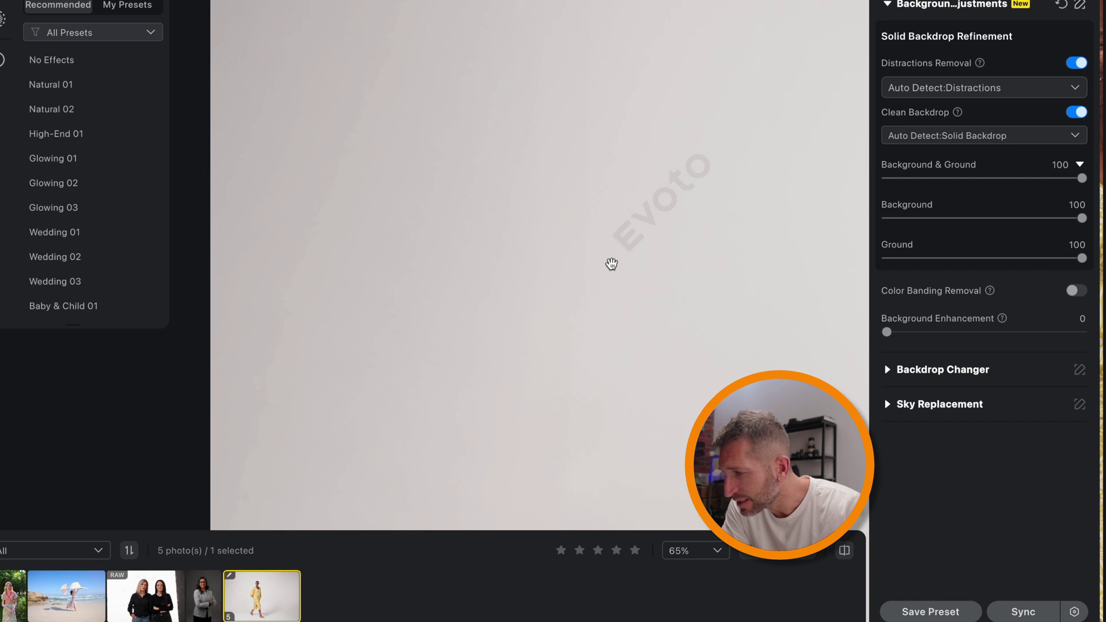
{"action": "scroll", "coordinate": [604, 85], "scroll_direction": "down", "scroll_amount": 3}
{"action": "scroll", "coordinate": [603, 84], "scroll_direction": "down", "scroll_amount": 2}
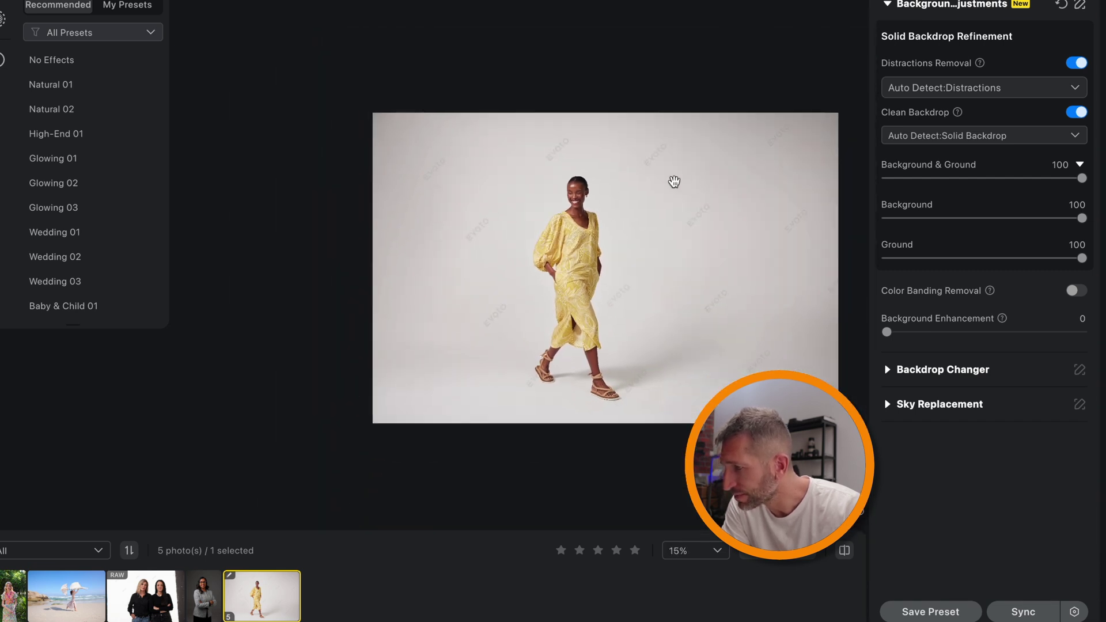
{"action": "scroll", "coordinate": [668, 179], "scroll_direction": "up", "scroll_amount": 1}
{"action": "left_click_drag", "start_coordinate": [667, 178], "coordinate": [510, 145]}
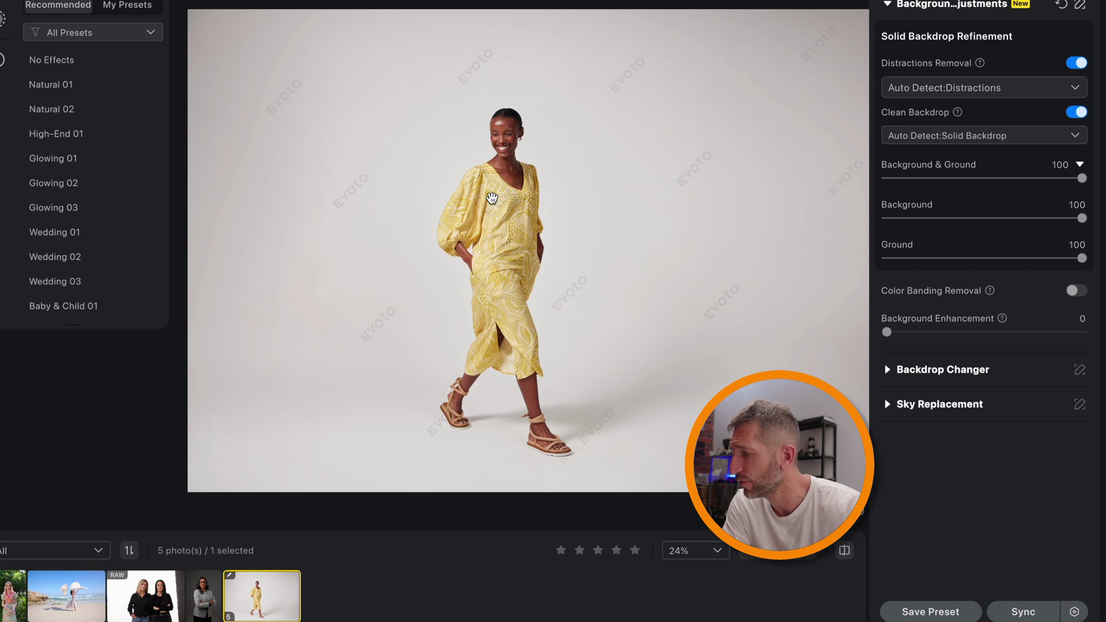
{"action": "scroll", "coordinate": [537, 125], "scroll_direction": "up", "scroll_amount": 5}
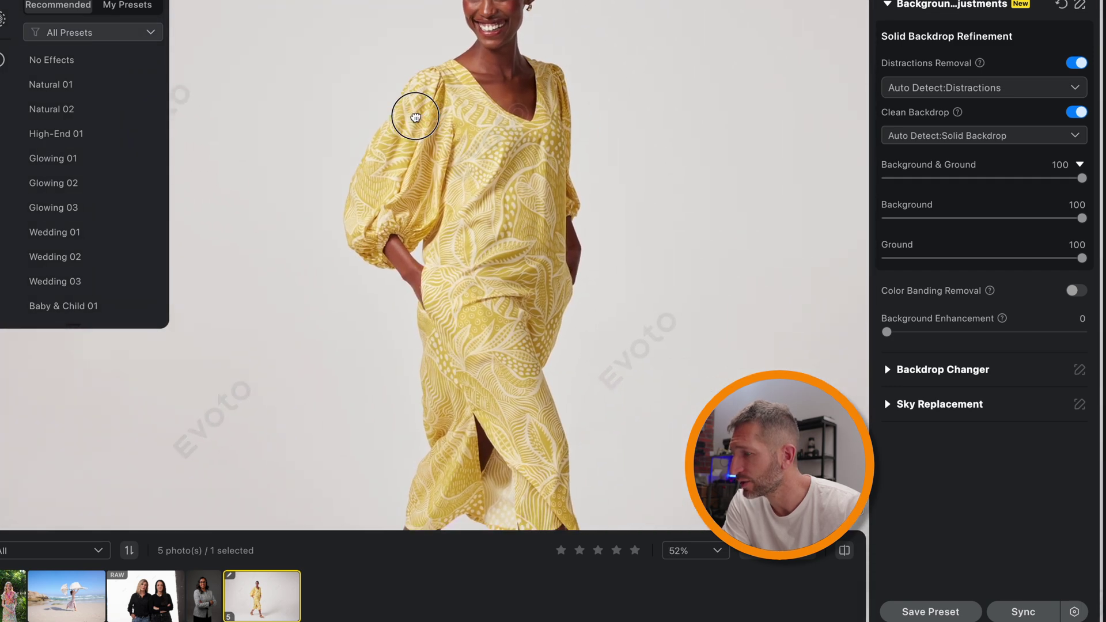
{"action": "left_click_drag", "start_coordinate": [416, 117], "coordinate": [391, 112]}
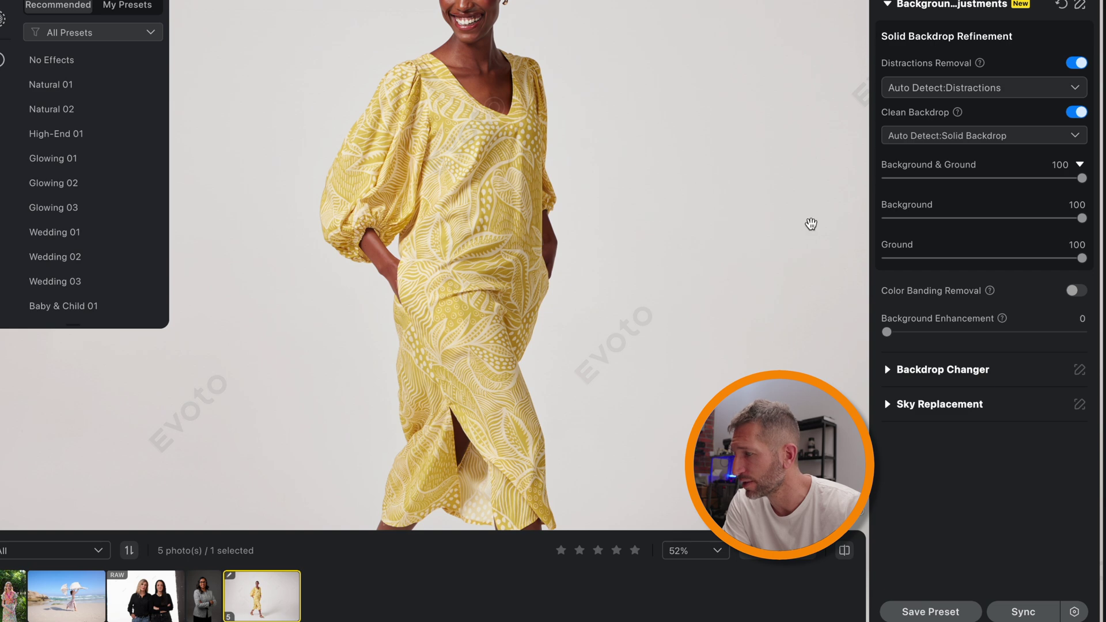
Step: Change the Distractions Removal mode from automatic detection to Distractions
{"action": "left_click", "coordinate": [1060, 90]}
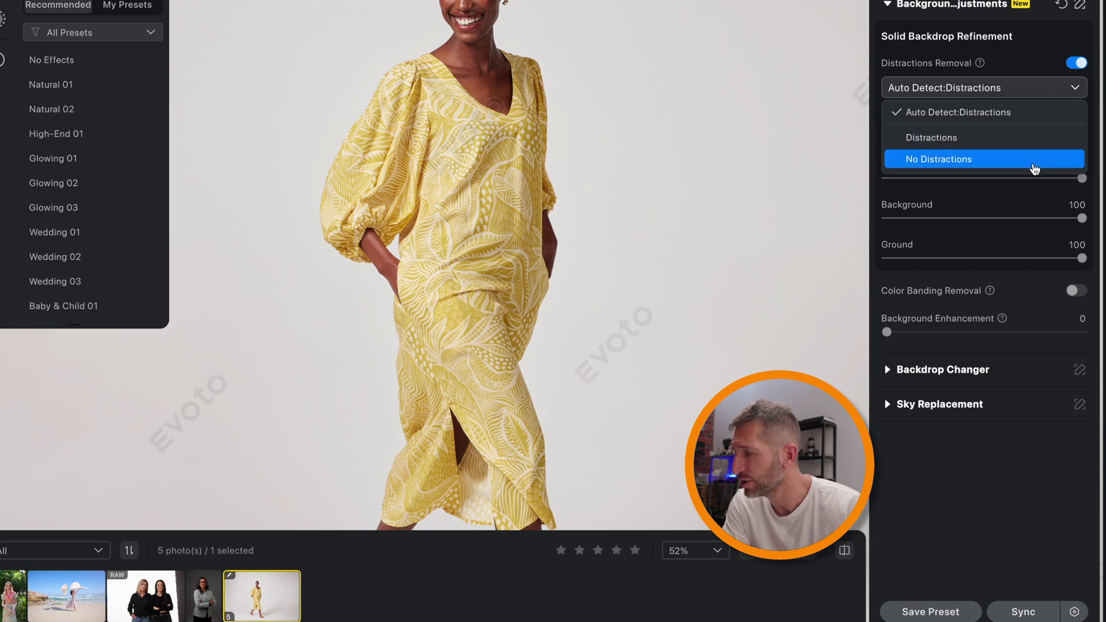
{"action": "left_click", "coordinate": [1025, 142]}
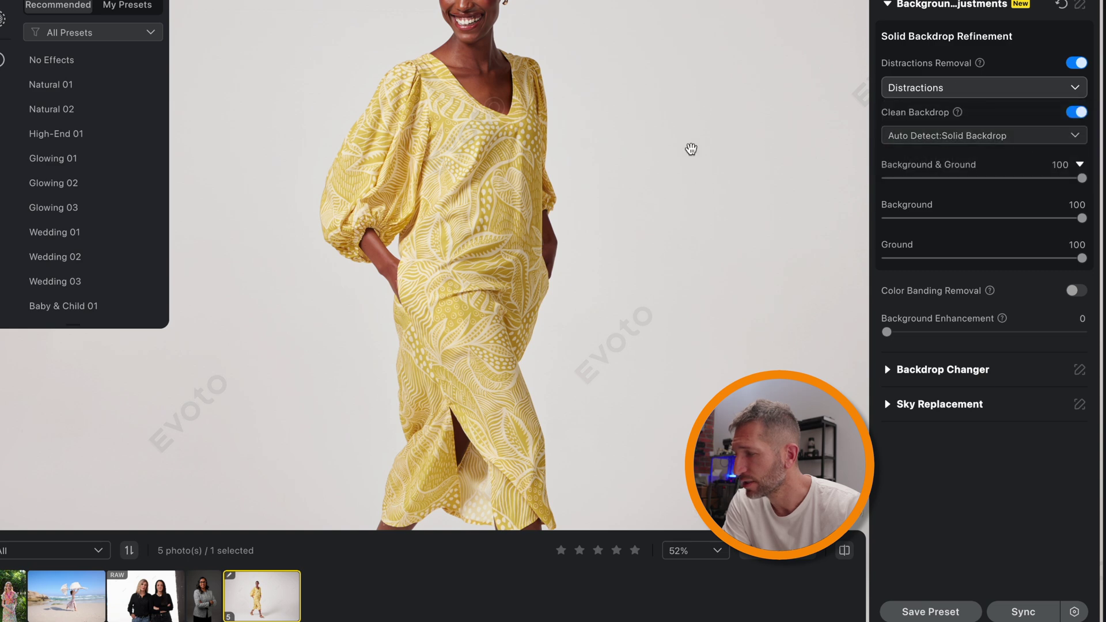
{"action": "left_click", "coordinate": [691, 149]}
Step: Try the No Distractions mode on the whole photo, and return Distractions Removal to Distractions
{"action": "left_click", "coordinate": [1022, 91]}
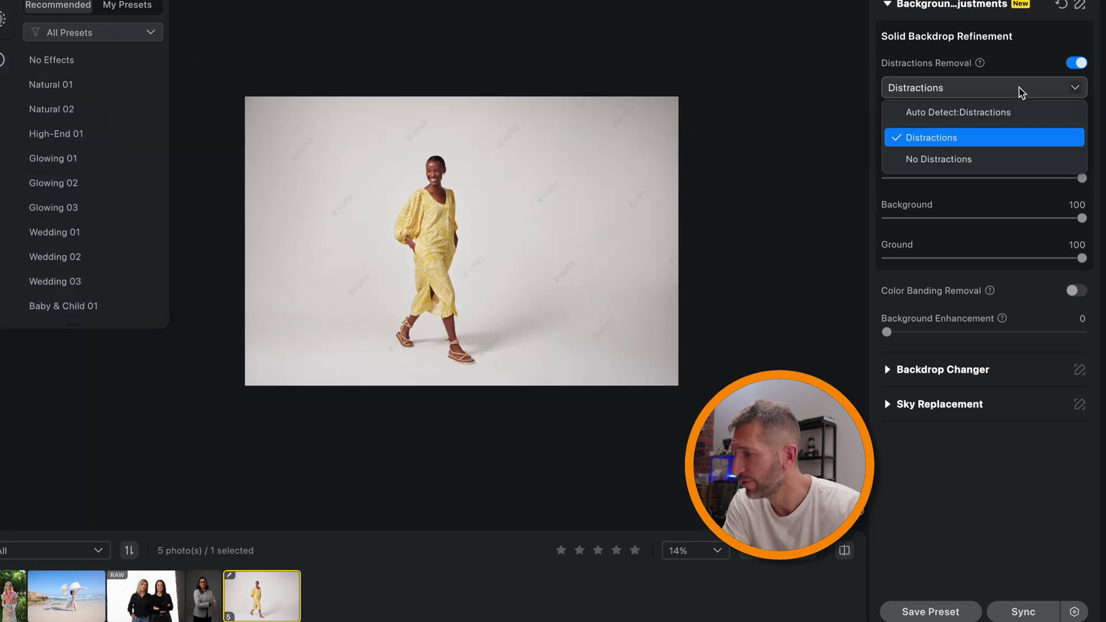
{"action": "left_click", "coordinate": [1021, 159]}
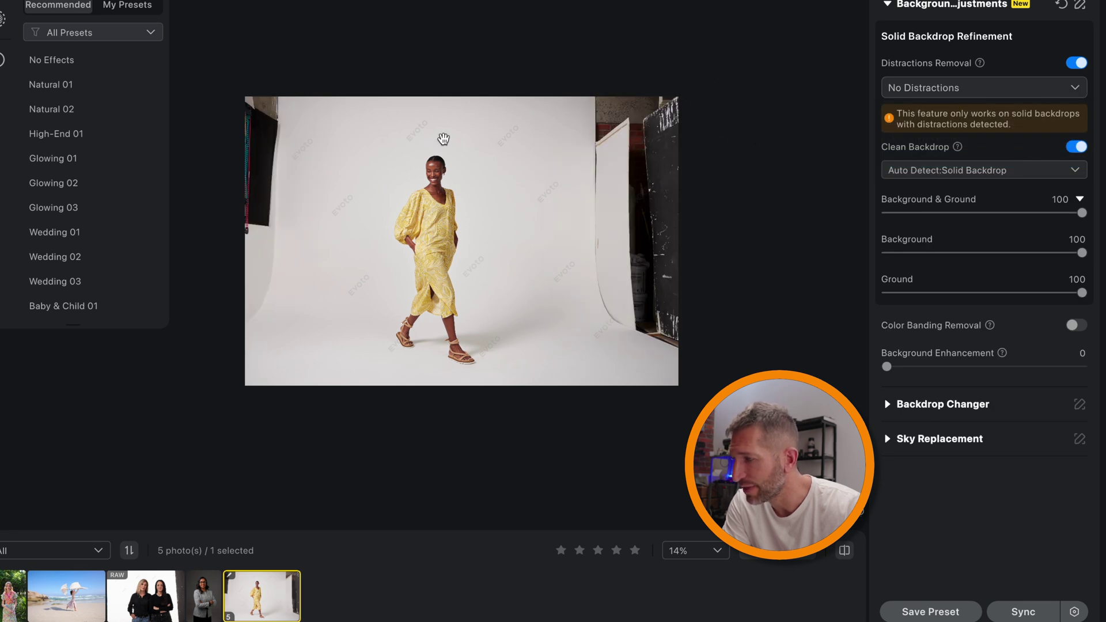
{"action": "left_click", "coordinate": [1039, 91]}
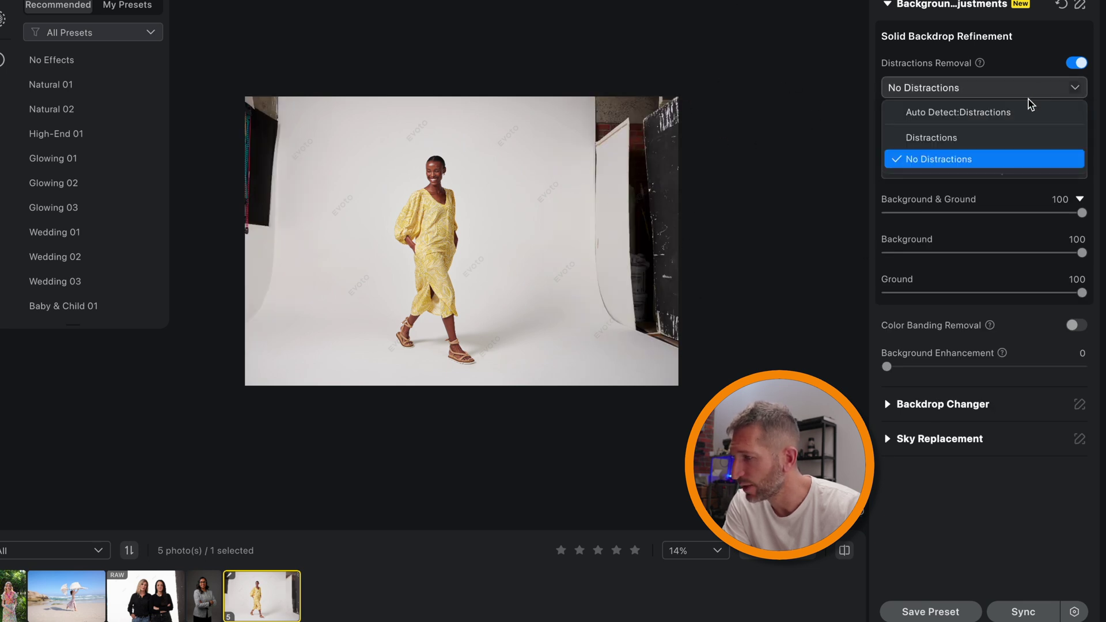
{"action": "left_click", "coordinate": [1012, 138]}
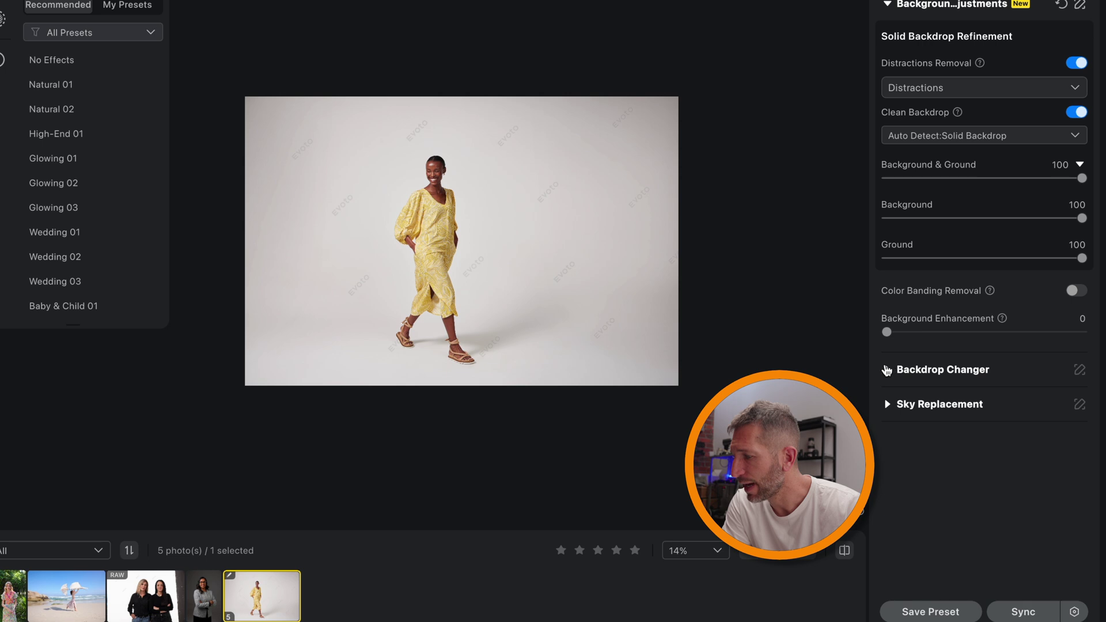
Step: Look through the Backdrop Changer's recommended backdrops, My Backdrops collection and placement settings
{"action": "left_click", "coordinate": [887, 370]}
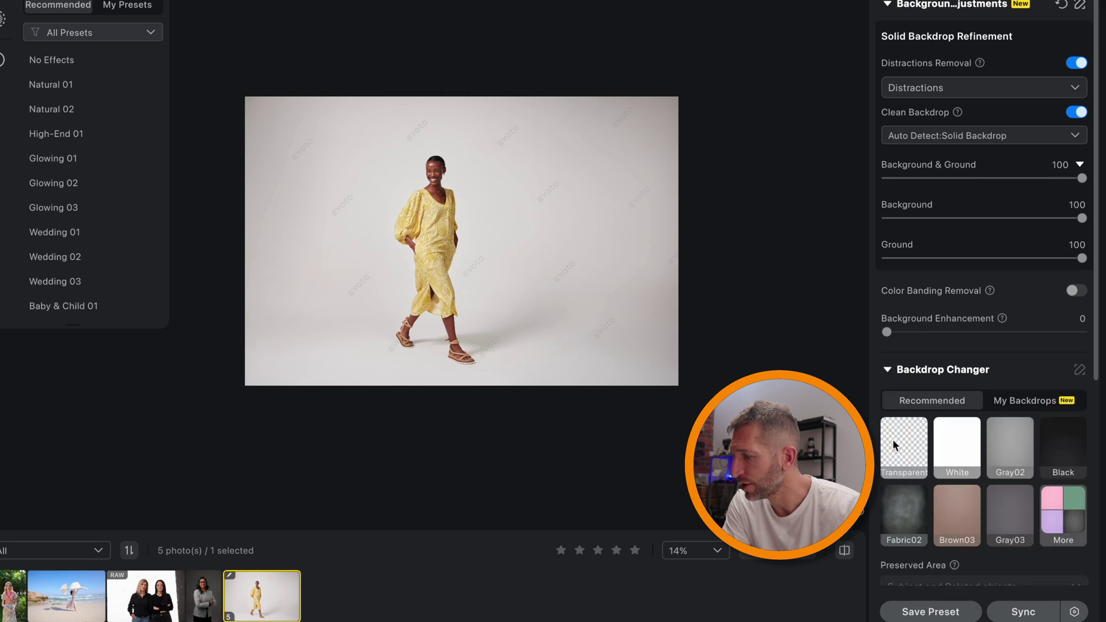
{"action": "scroll", "coordinate": [894, 440], "scroll_direction": "down", "scroll_amount": 3}
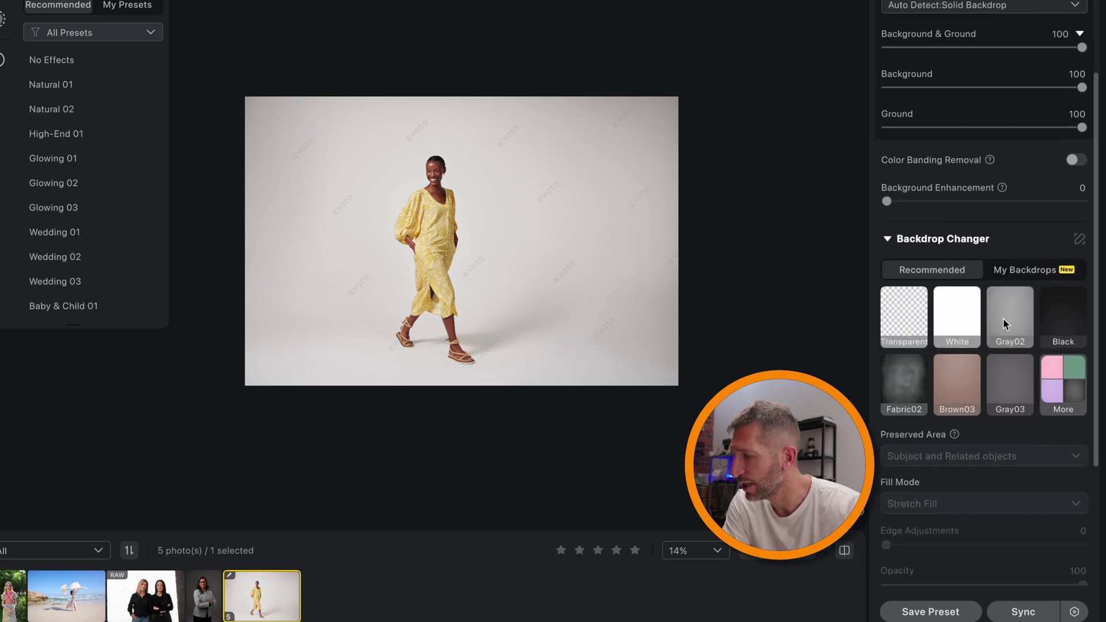
{"action": "left_click", "coordinate": [1027, 271]}
{"action": "left_click", "coordinate": [933, 273]}
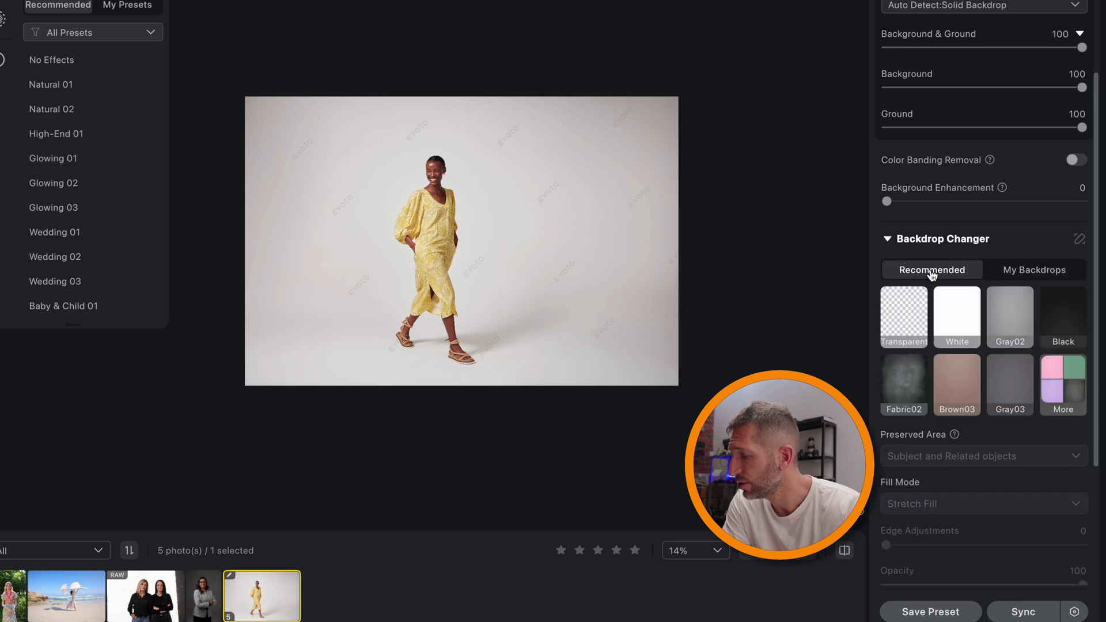
{"action": "scroll", "coordinate": [962, 367], "scroll_direction": "down", "scroll_amount": 4}
{"action": "scroll", "coordinate": [962, 366], "scroll_direction": "up", "scroll_amount": 3}
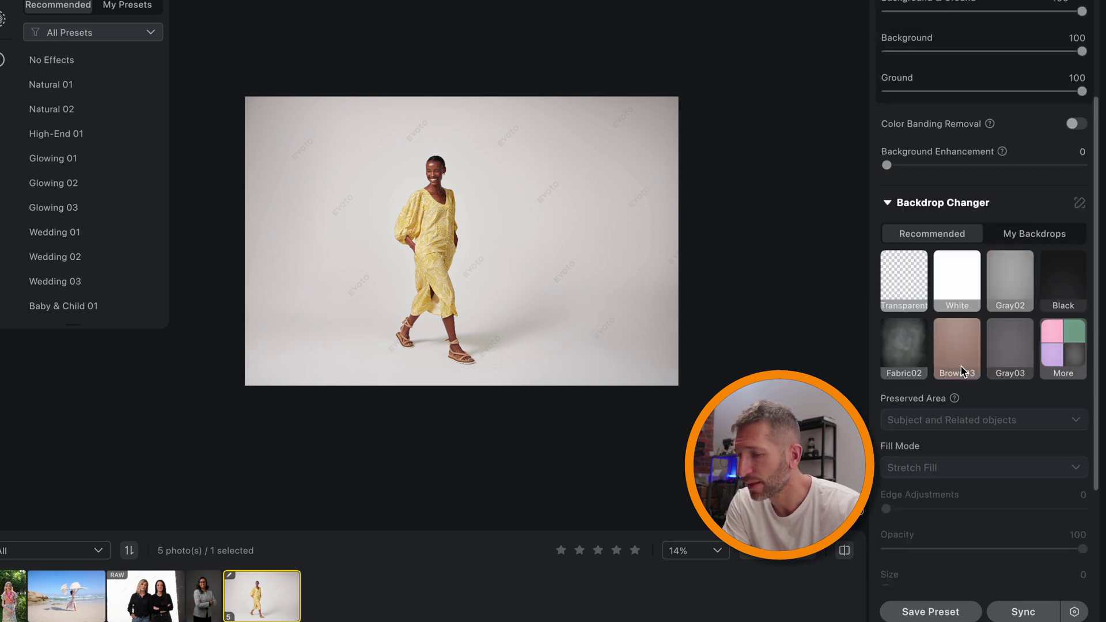
{"action": "scroll", "coordinate": [961, 367], "scroll_direction": "up", "scroll_amount": 4}
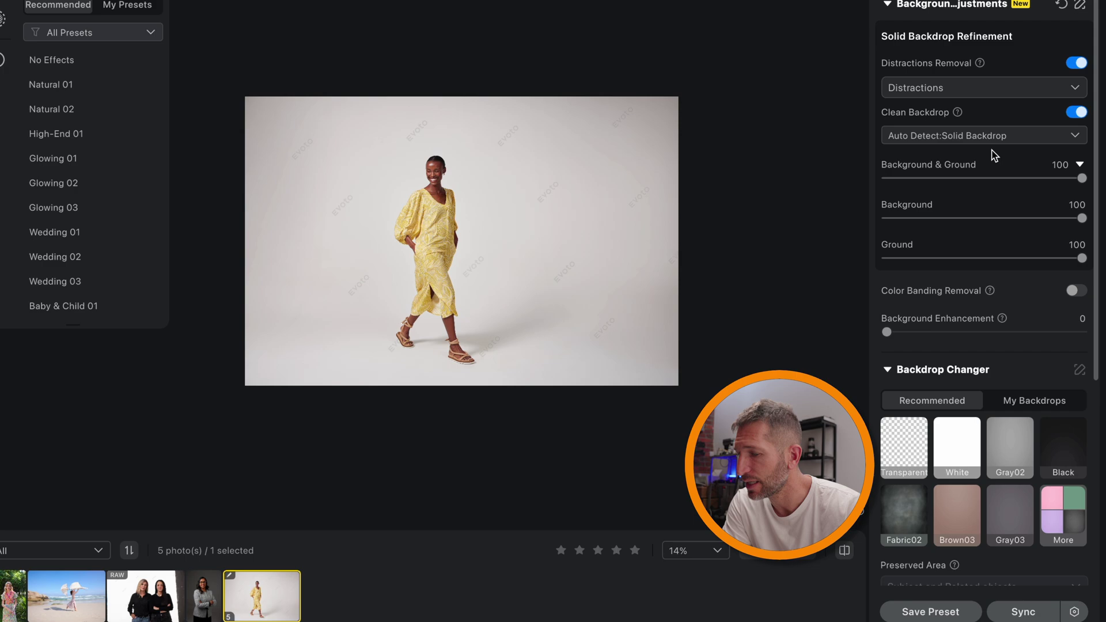
Step: Open the garden portrait of the blonde woman and set Remove Stray Hairs to 8 for her hair
{"action": "left_click", "coordinate": [6, 594]}
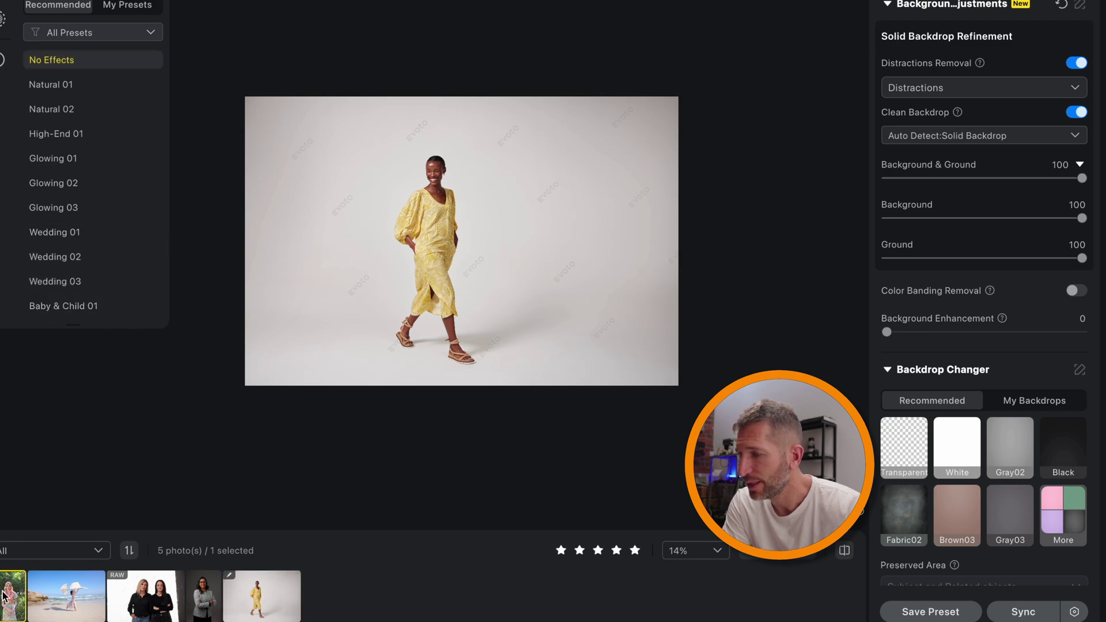
{"action": "scroll", "coordinate": [386, 112], "scroll_direction": "up", "scroll_amount": 5}
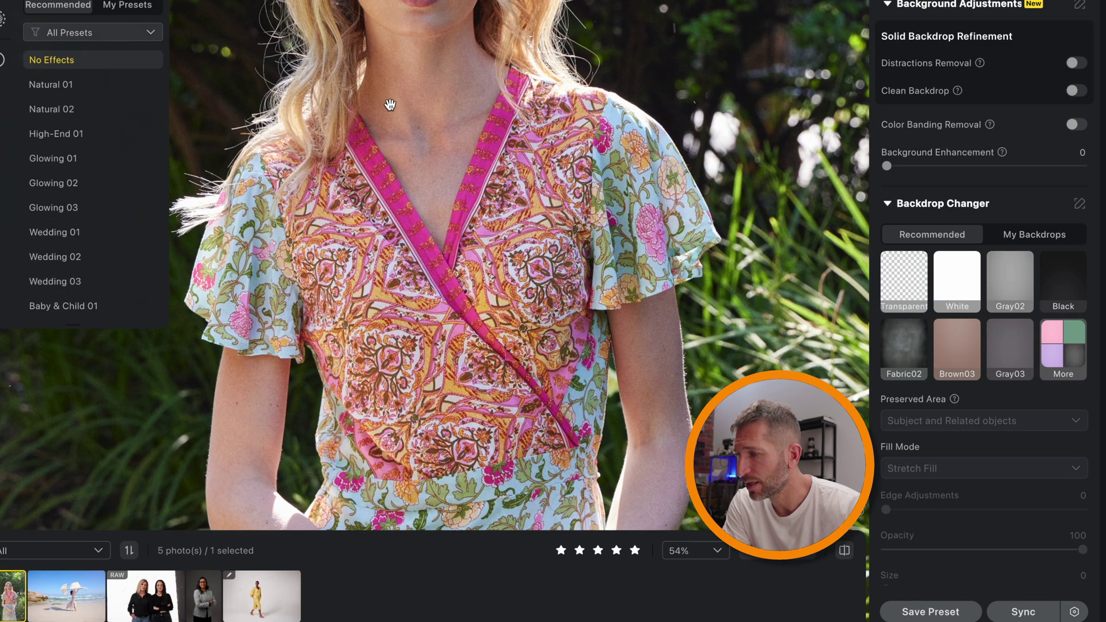
{"action": "left_click_drag", "start_coordinate": [390, 104], "coordinate": [497, 350]}
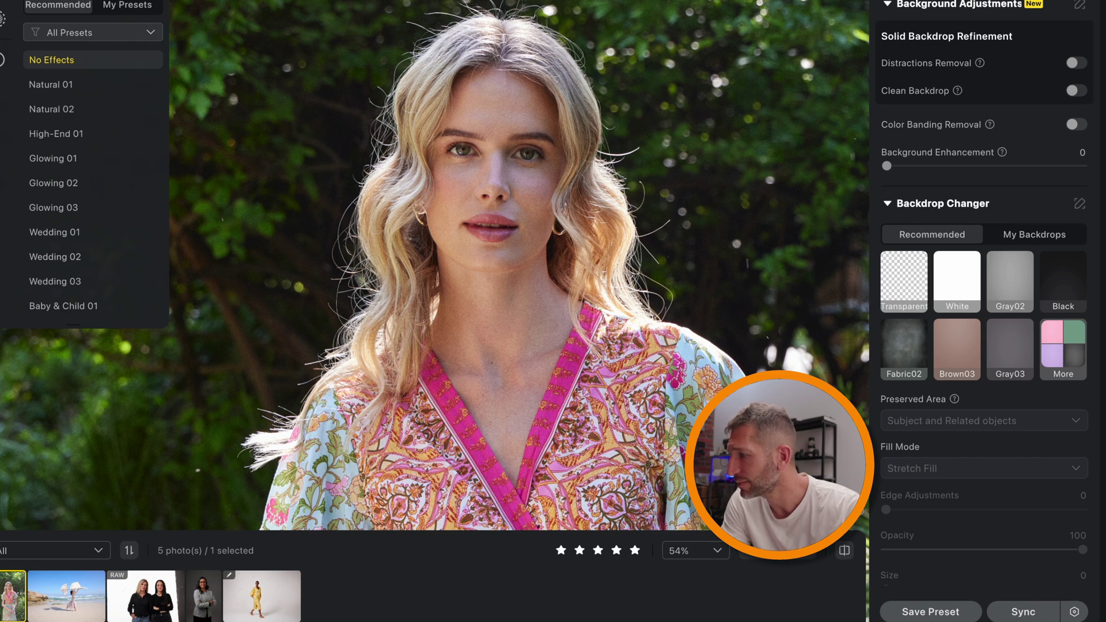
{"action": "scroll", "coordinate": [1017, 251], "scroll_direction": "up", "scroll_amount": 10}
{"action": "scroll", "coordinate": [1009, 288], "scroll_direction": "down", "scroll_amount": 5}
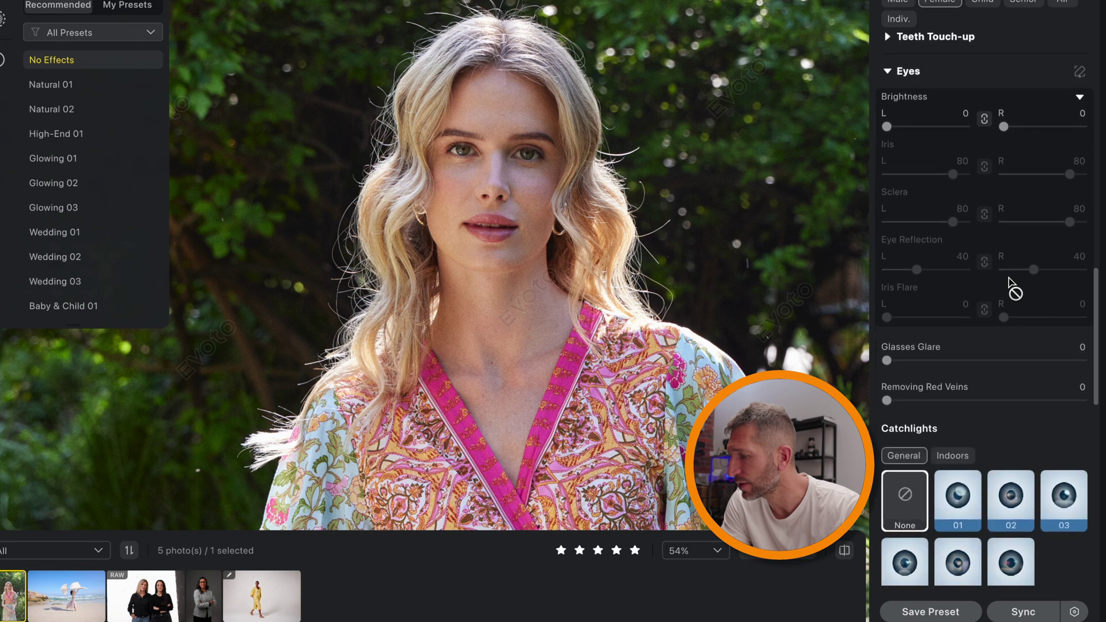
{"action": "scroll", "coordinate": [1009, 283], "scroll_direction": "down", "scroll_amount": 3}
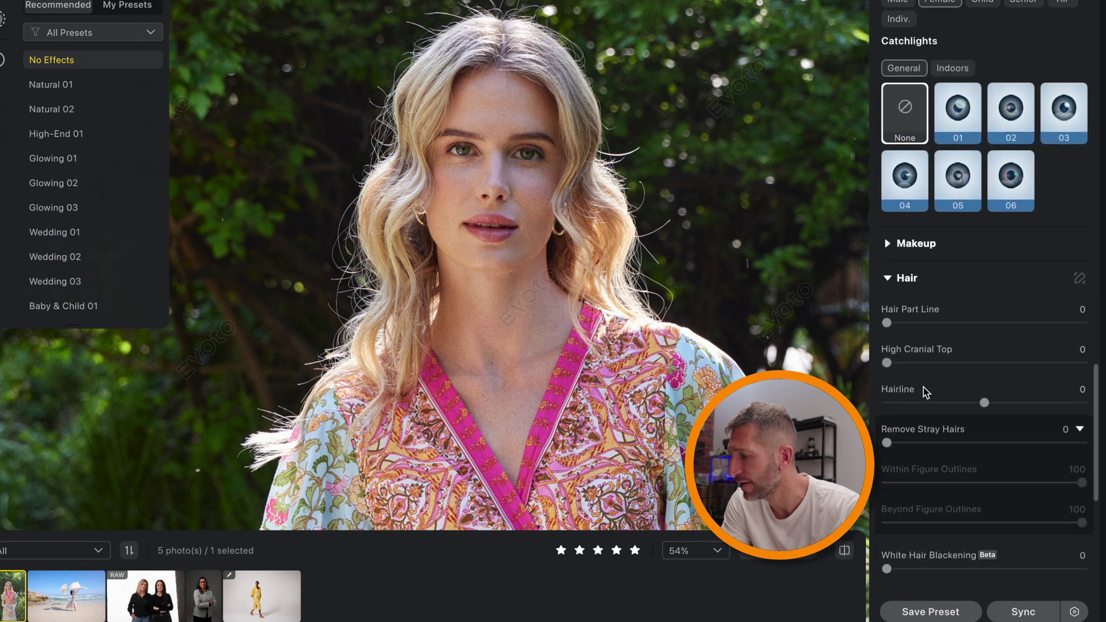
{"action": "left_click", "coordinate": [889, 444]}
{"action": "mouse_move", "coordinate": [889, 444]}
{"action": "left_mouse_down"}
{"action": "mouse_move", "coordinate": [970, 443]}
{"action": "mouse_move", "coordinate": [885, 445]}
{"action": "mouse_move", "coordinate": [900, 447]}
{"action": "left_mouse_up"}
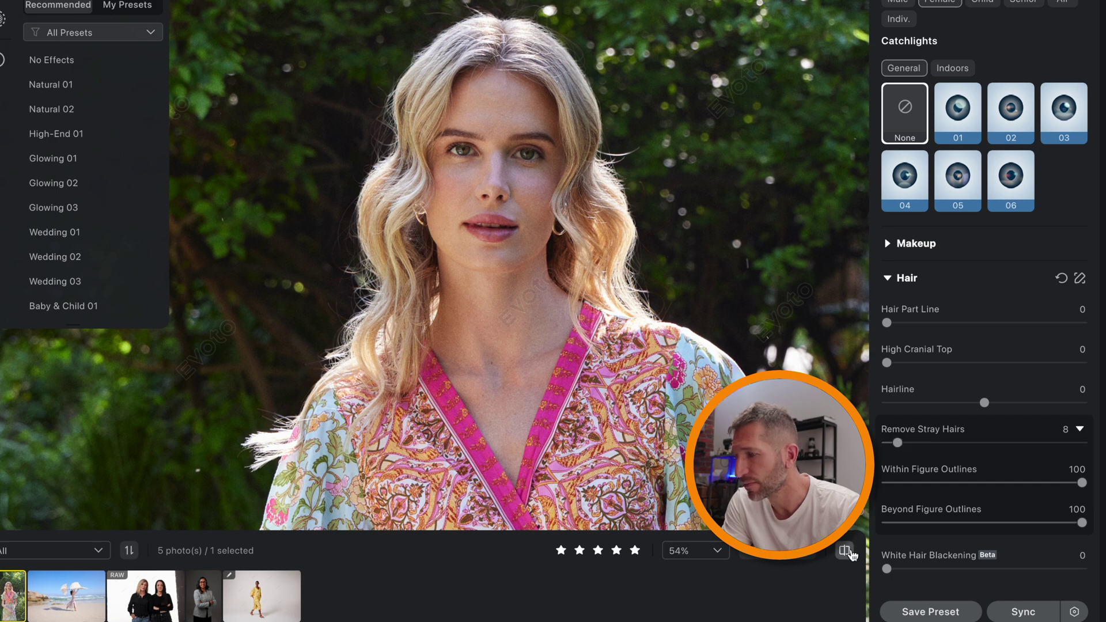
Step: Compare the stray hair removal with the original, both up close and on the wider portrait
{"action": "left_click", "coordinate": [851, 552]}
{"action": "left_click", "coordinate": [850, 551]}
{"action": "left_click", "coordinate": [850, 552]}
{"action": "scroll", "coordinate": [685, 313], "scroll_direction": "down", "scroll_amount": 5}
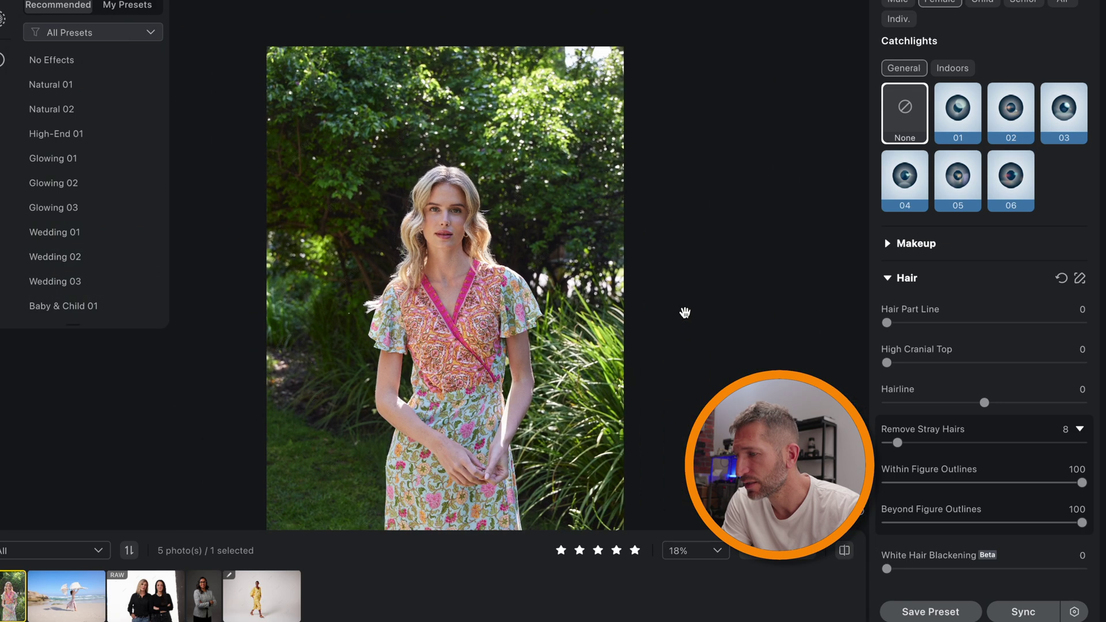
{"action": "left_click", "coordinate": [844, 551]}
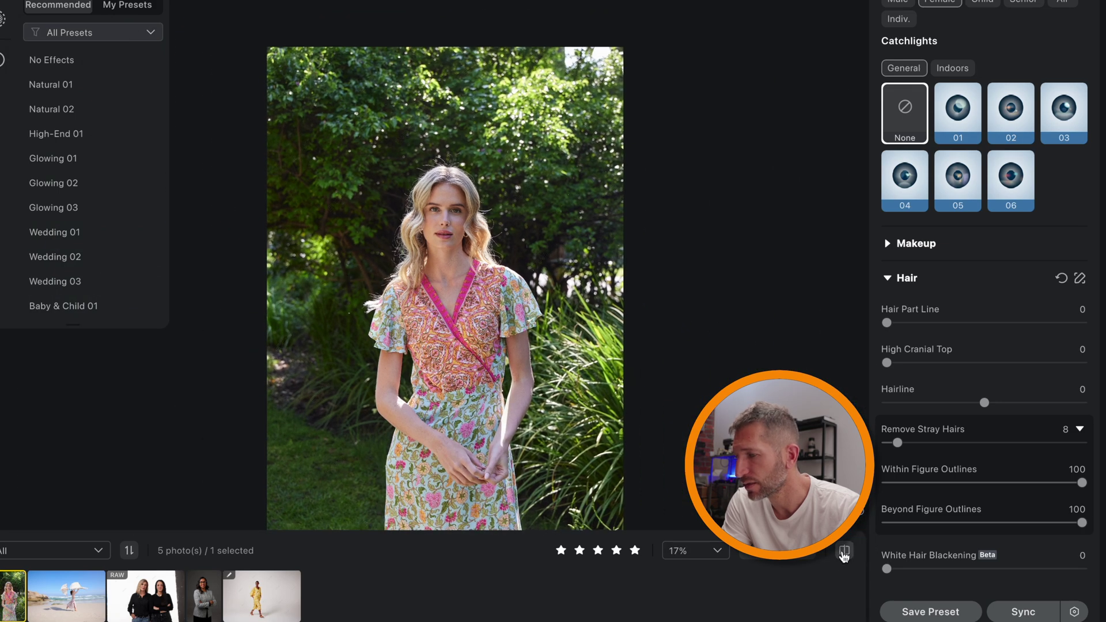
{"action": "left_click", "coordinate": [845, 551]}
{"action": "scroll", "coordinate": [499, 215], "scroll_direction": "up", "scroll_amount": 4}
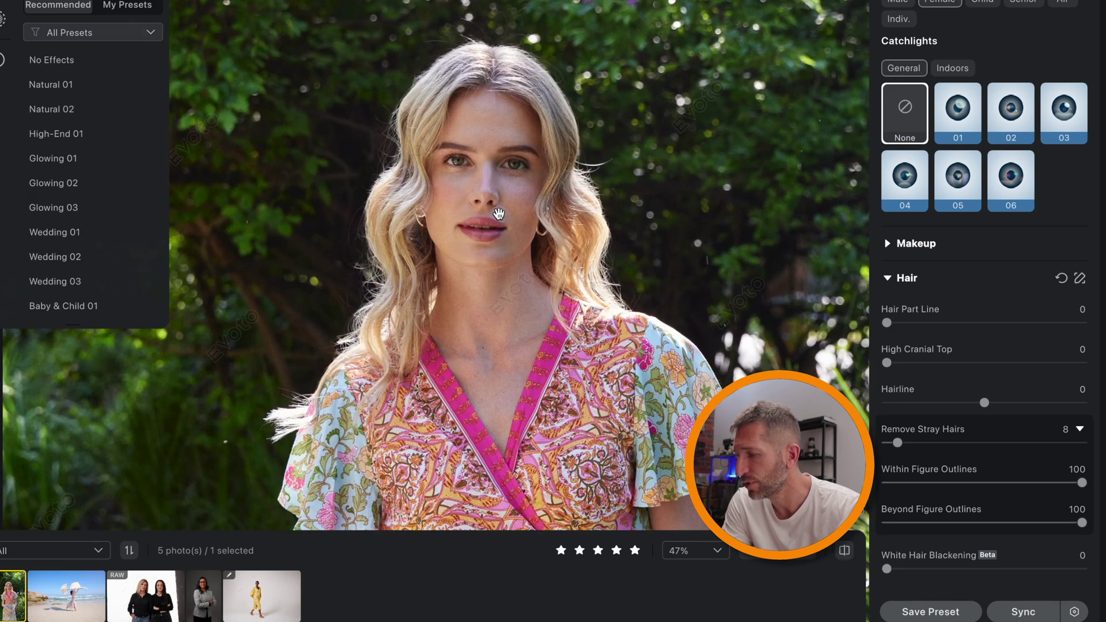
Step: Set Remove Stray Hairs to 84 and compare the portrait with its original
{"action": "left_click_drag", "start_coordinate": [897, 443], "coordinate": [1054, 443]}
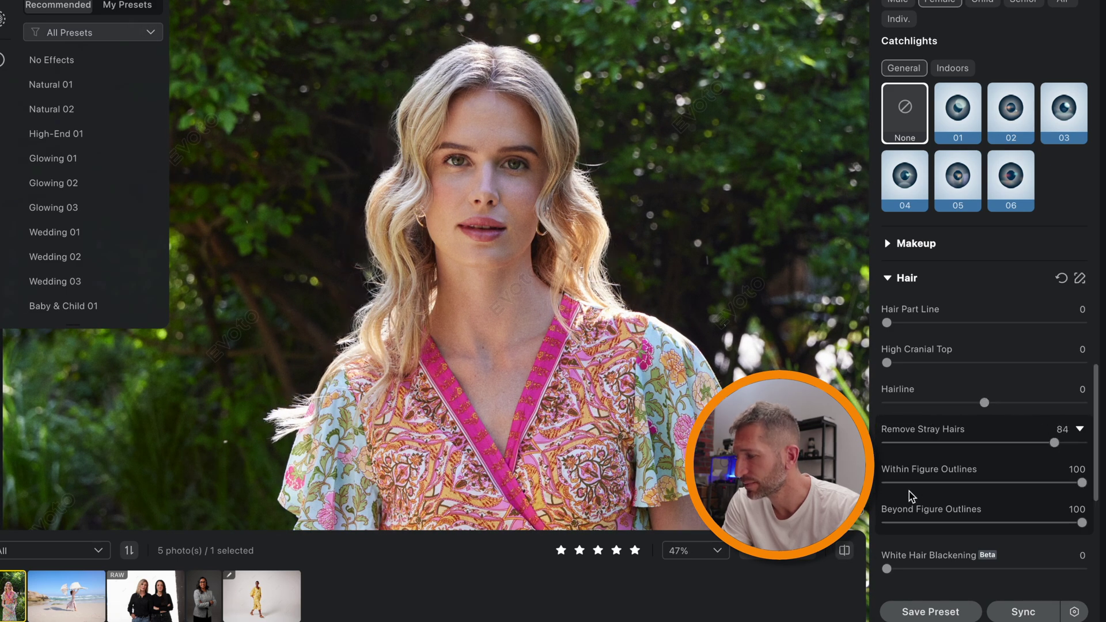
{"action": "left_click", "coordinate": [845, 551]}
{"action": "left_click", "coordinate": [845, 551]}
{"action": "left_click", "coordinate": [845, 551]}
{"action": "left_click", "coordinate": [844, 551]}
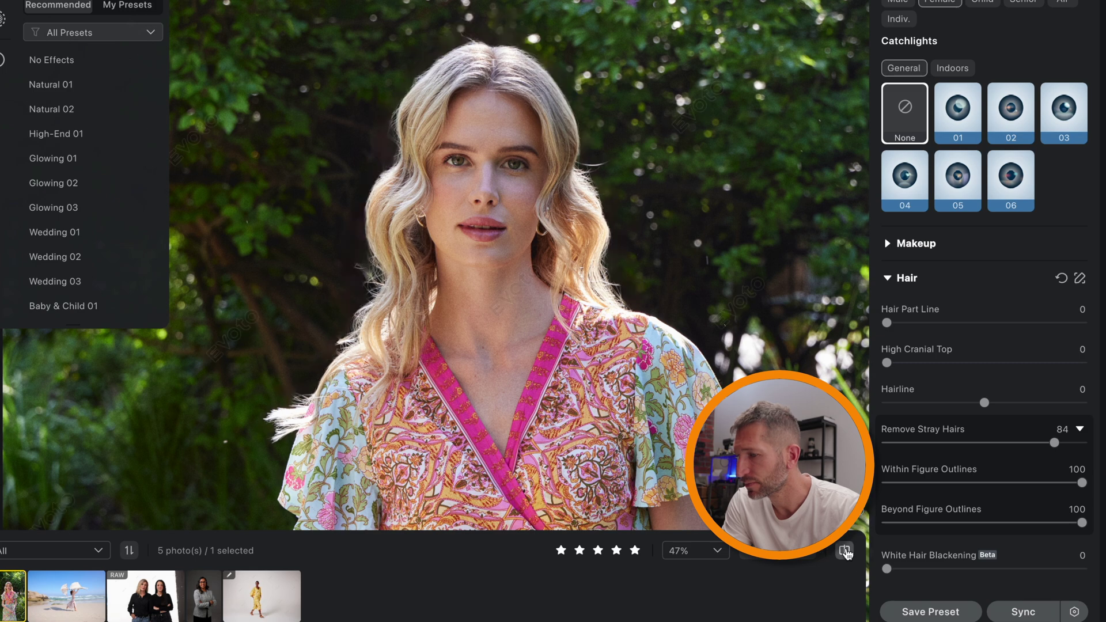
{"action": "left_click", "coordinate": [845, 551]}
{"action": "left_click", "coordinate": [845, 551]}
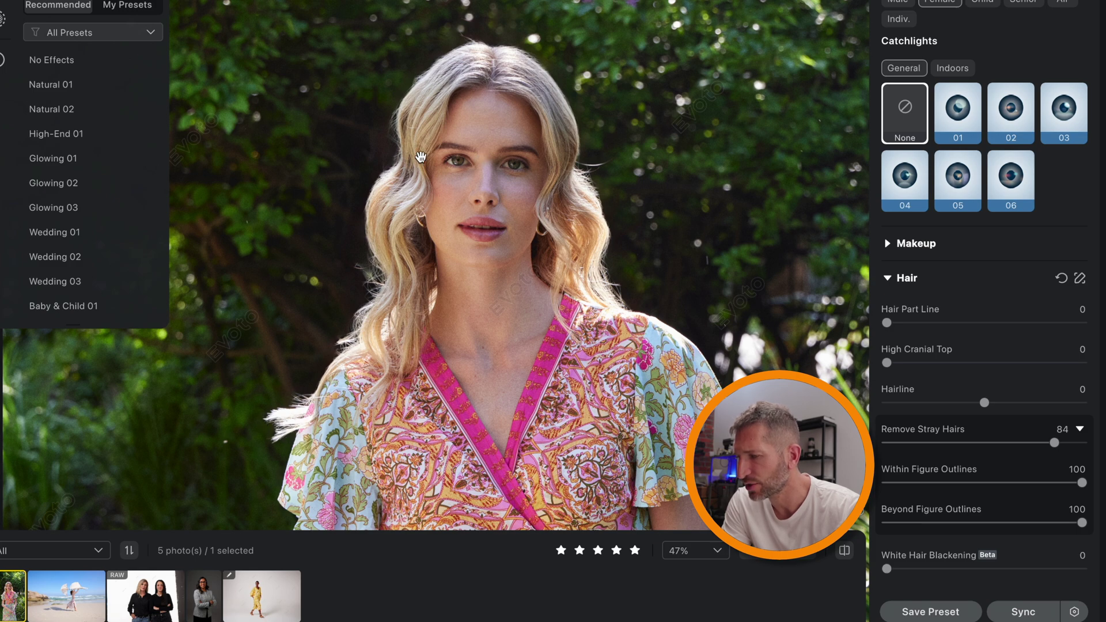
Step: Examine the hair beside the neck and earring up close against the original
{"action": "scroll", "coordinate": [421, 156], "scroll_direction": "up", "scroll_amount": 6}
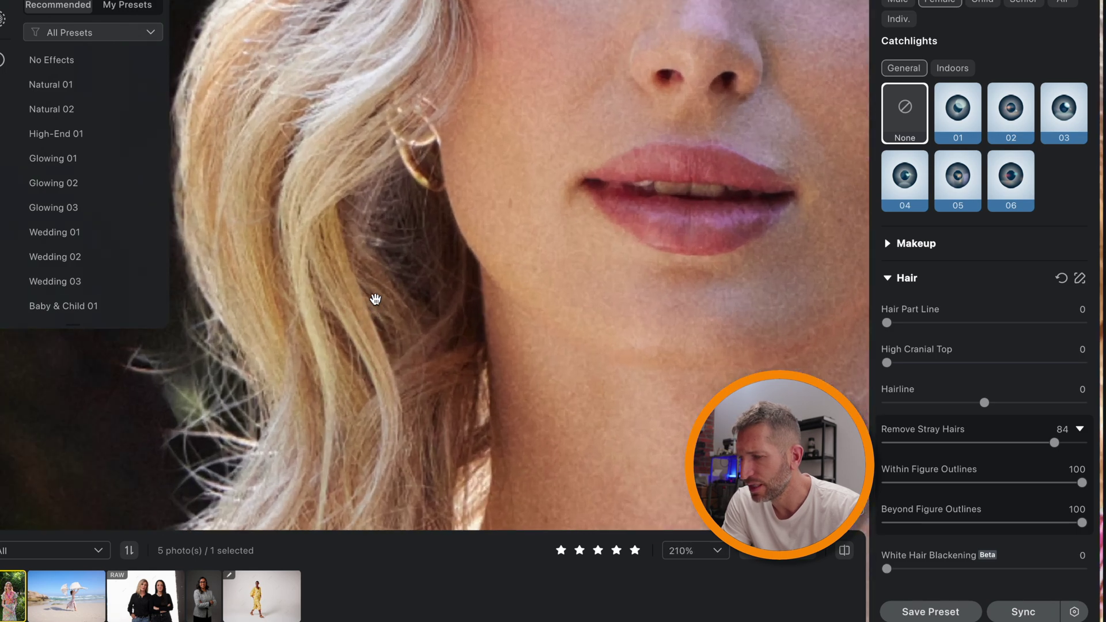
{"action": "left_click_drag", "start_coordinate": [375, 299], "coordinate": [602, 264]}
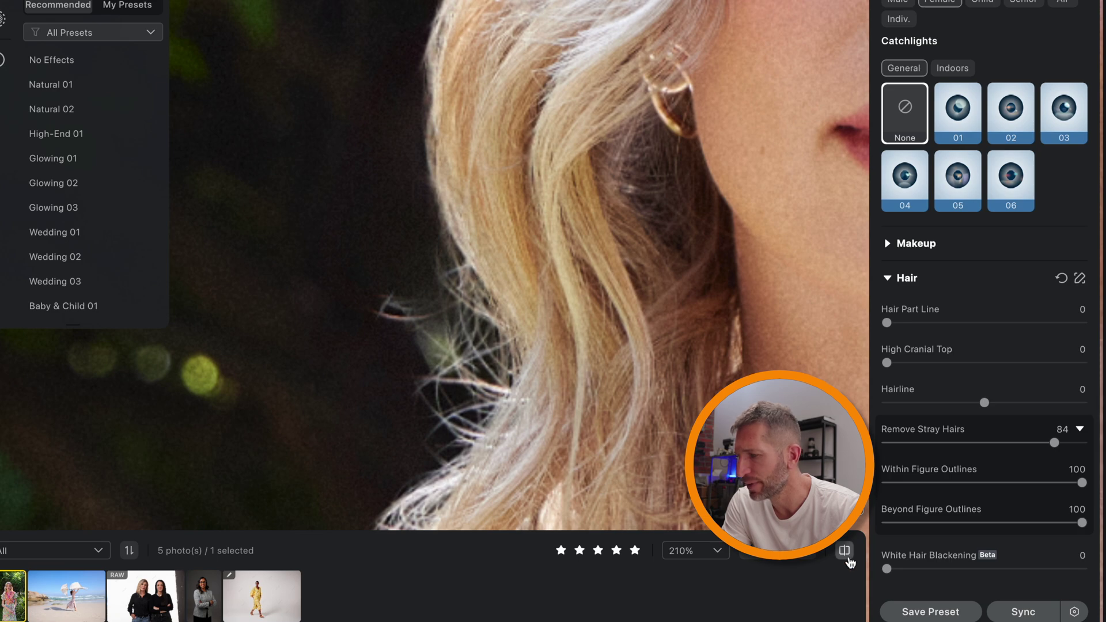
{"action": "left_click_drag", "start_coordinate": [845, 550], "coordinate": [847, 553]}
{"action": "scroll", "coordinate": [660, 345], "scroll_direction": "down", "scroll_amount": 10}
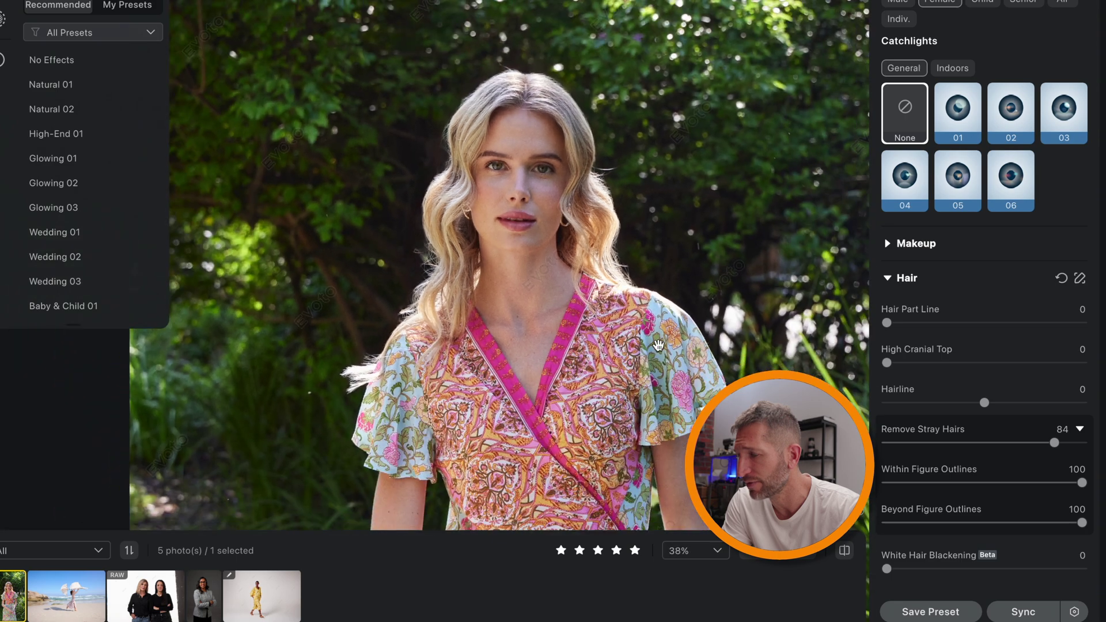
{"action": "left_click_drag", "start_coordinate": [659, 345], "coordinate": [585, 333]}
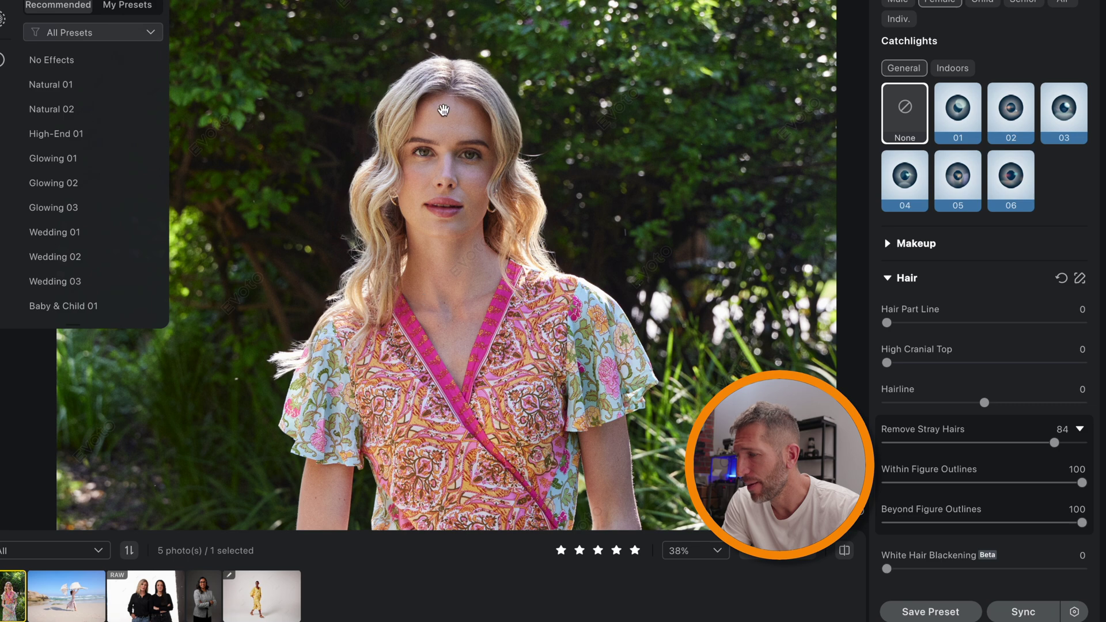
Step: Try Within Figure Outlines and Beyond Figure Outlines at 0 on the hair, one at a time, returning each to 100
{"action": "scroll", "coordinate": [443, 109], "scroll_direction": "up", "scroll_amount": 5}
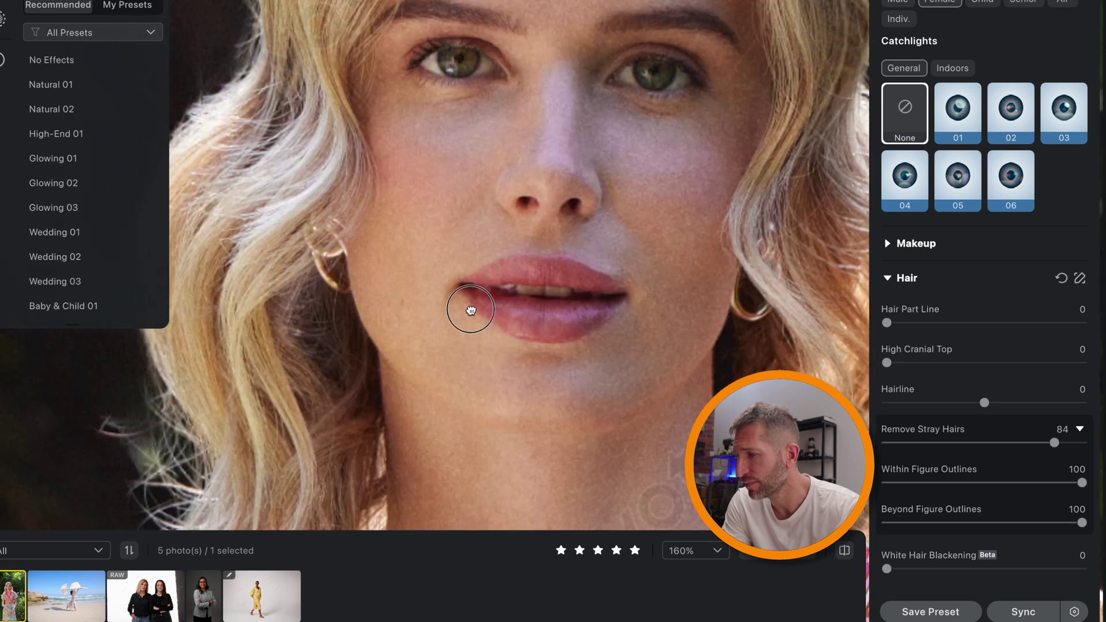
{"action": "left_click_drag", "start_coordinate": [470, 311], "coordinate": [423, 619]}
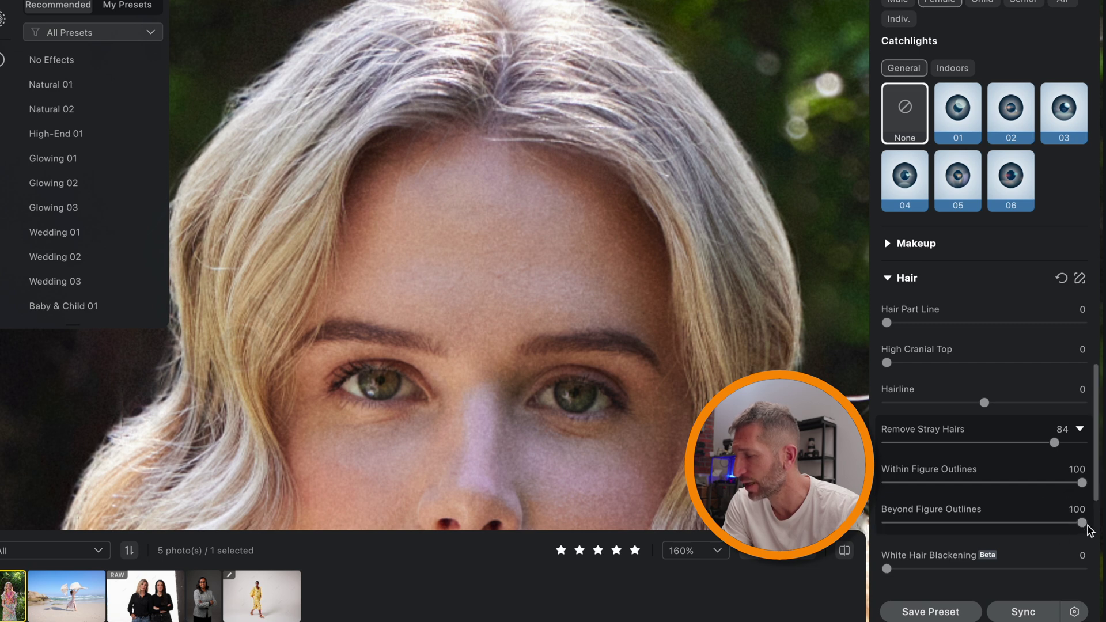
{"action": "left_click_drag", "start_coordinate": [1083, 487], "coordinate": [887, 485]}
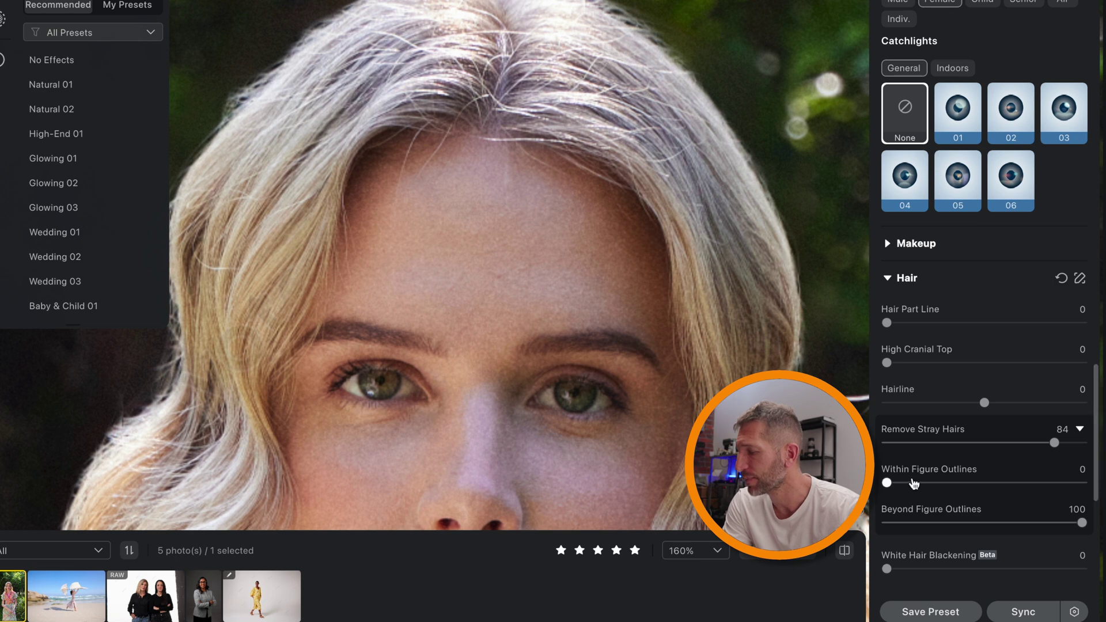
{"action": "left_click_drag", "start_coordinate": [889, 486], "coordinate": [1082, 483]}
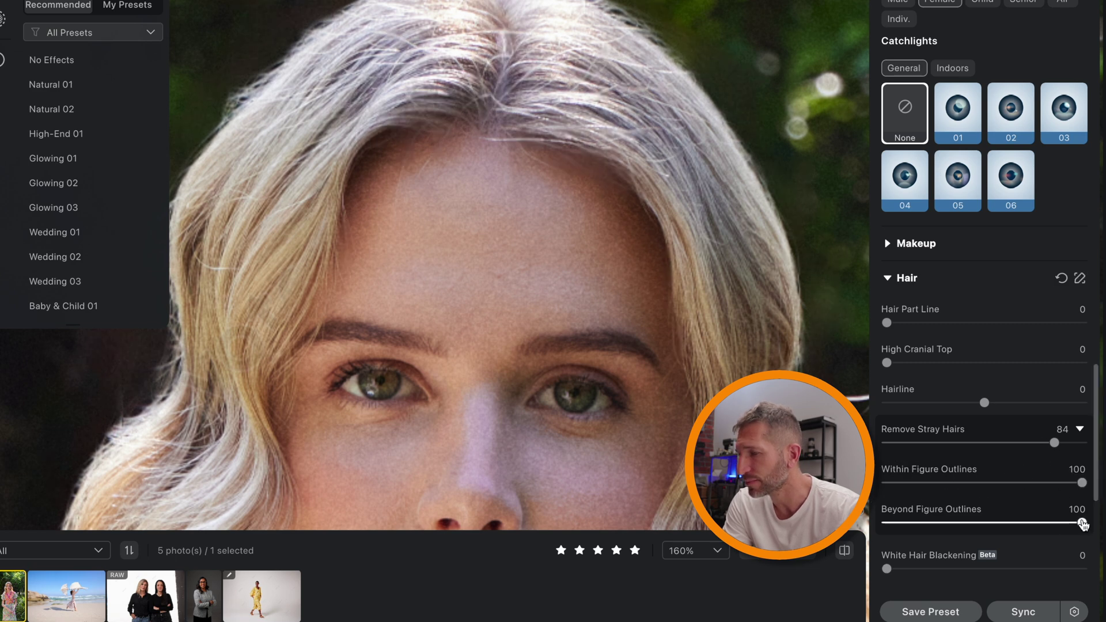
{"action": "left_click_drag", "start_coordinate": [1082, 522], "coordinate": [887, 523]}
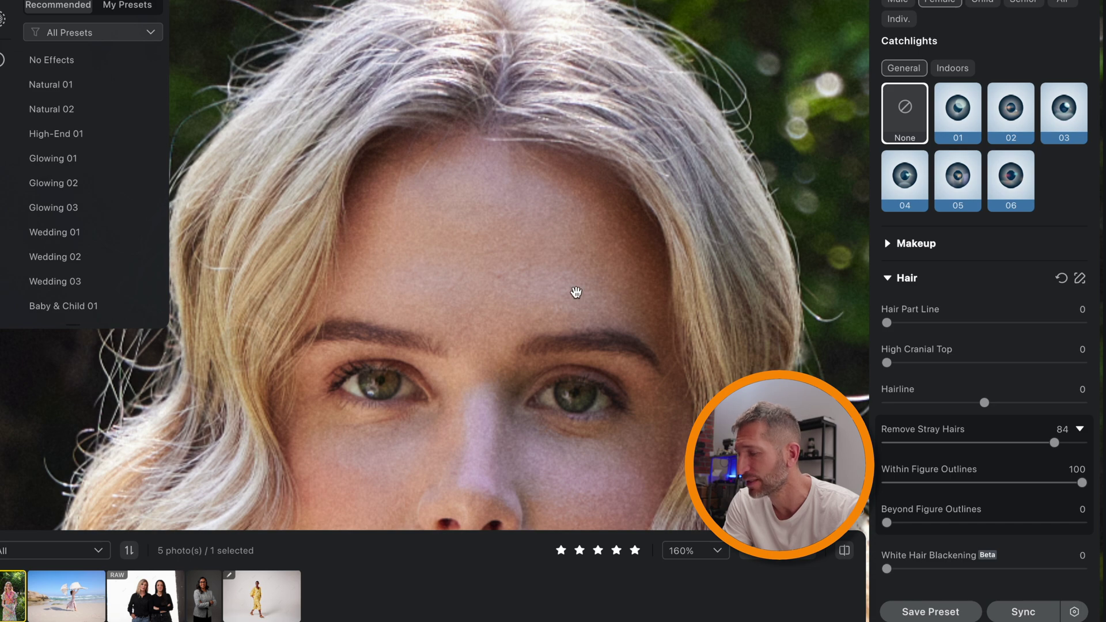
{"action": "left_click_drag", "start_coordinate": [892, 525], "coordinate": [1082, 523]}
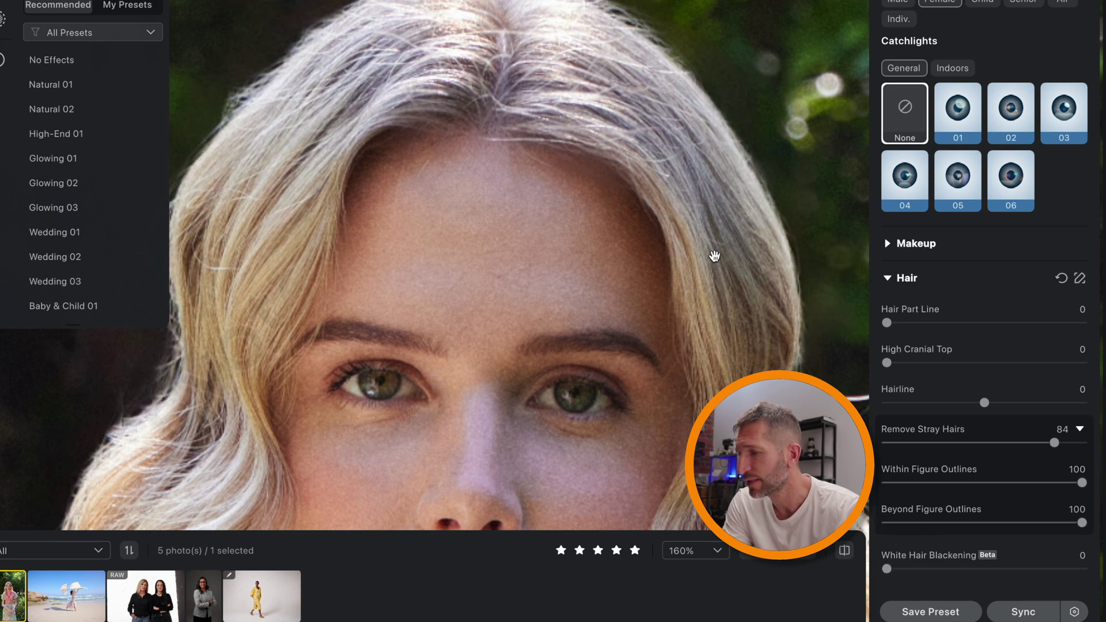
Step: Try White Hair Blackening at 49 on the blonde hair and reset it to 0
{"action": "scroll", "coordinate": [636, 221], "scroll_direction": "down", "scroll_amount": 5}
{"action": "scroll", "coordinate": [945, 369], "scroll_direction": "down", "scroll_amount": 5}
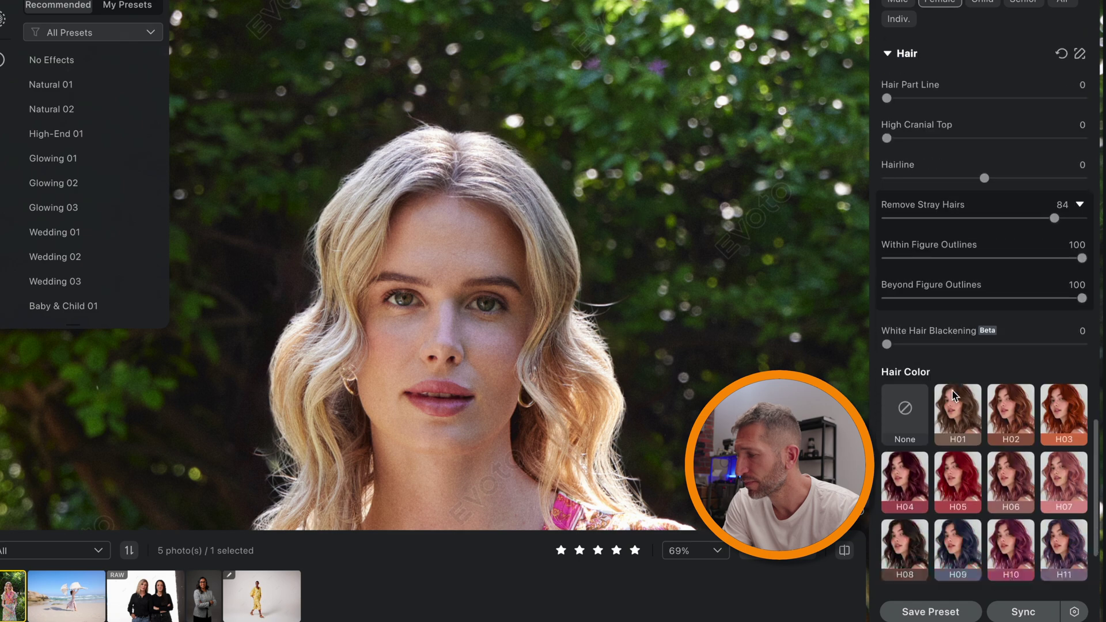
{"action": "scroll", "coordinate": [452, 229], "scroll_direction": "up", "scroll_amount": 5}
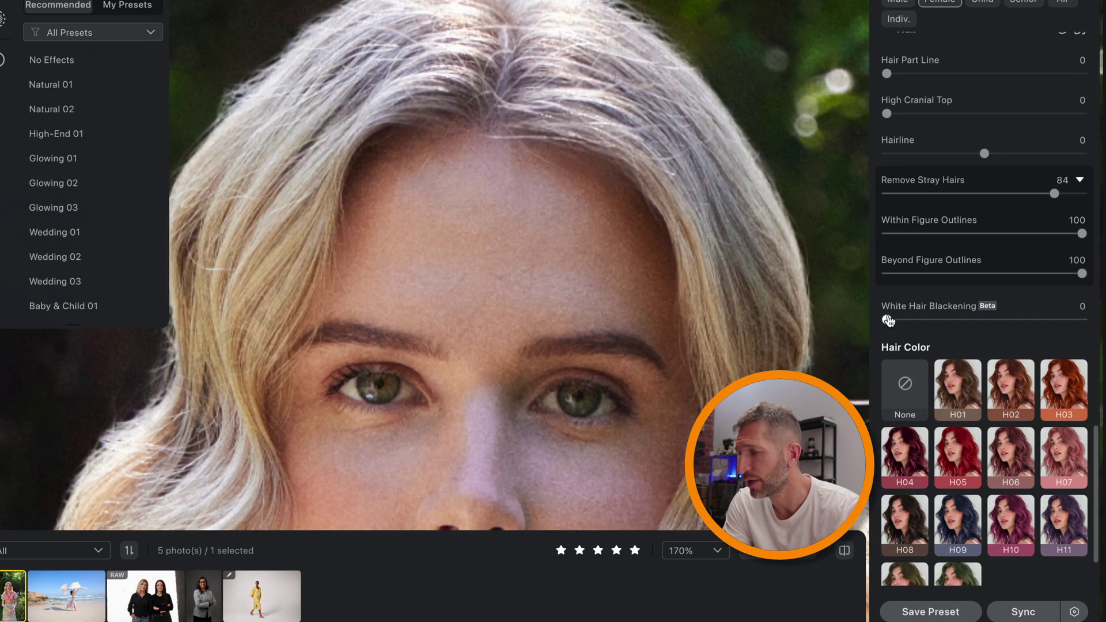
{"action": "left_click_drag", "start_coordinate": [887, 321], "coordinate": [984, 316]}
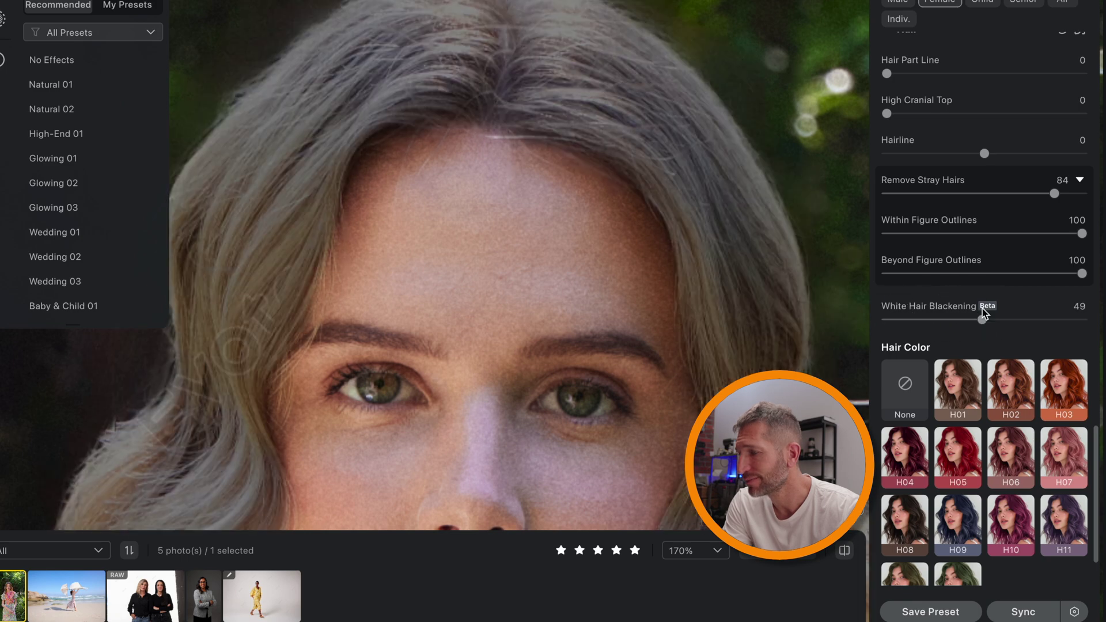
{"action": "left_click", "coordinate": [888, 321]}
{"action": "scroll", "coordinate": [631, 193], "scroll_direction": "down", "scroll_amount": 3}
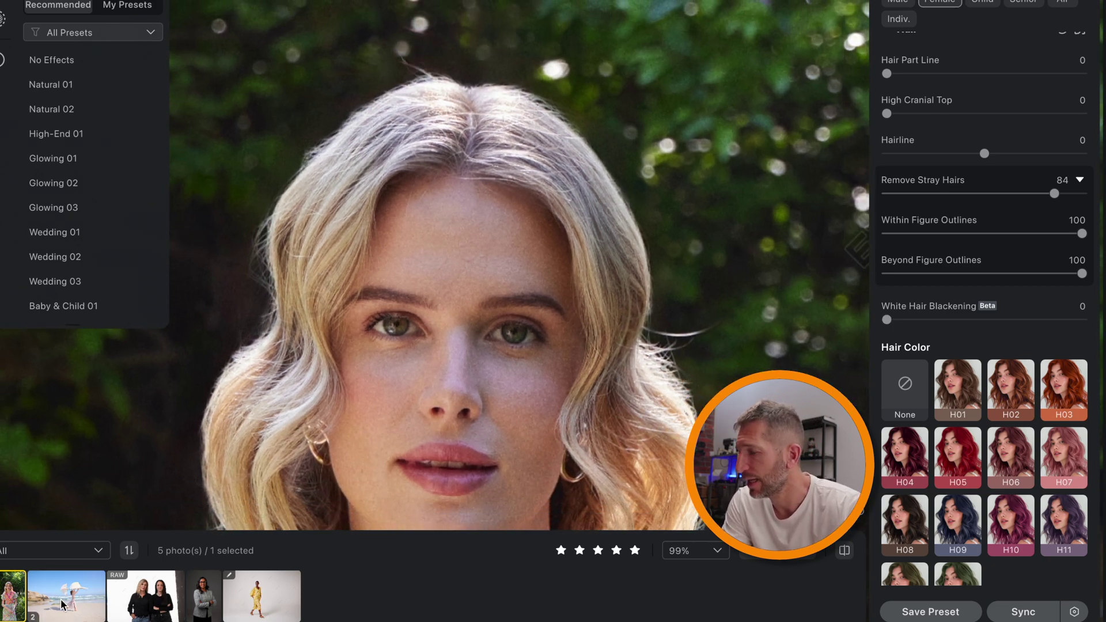
Step: Straighten the horizon of the beach photo with automatic AI Horizontal Correction and apply the crop
{"action": "left_click", "coordinate": [279, 299]}
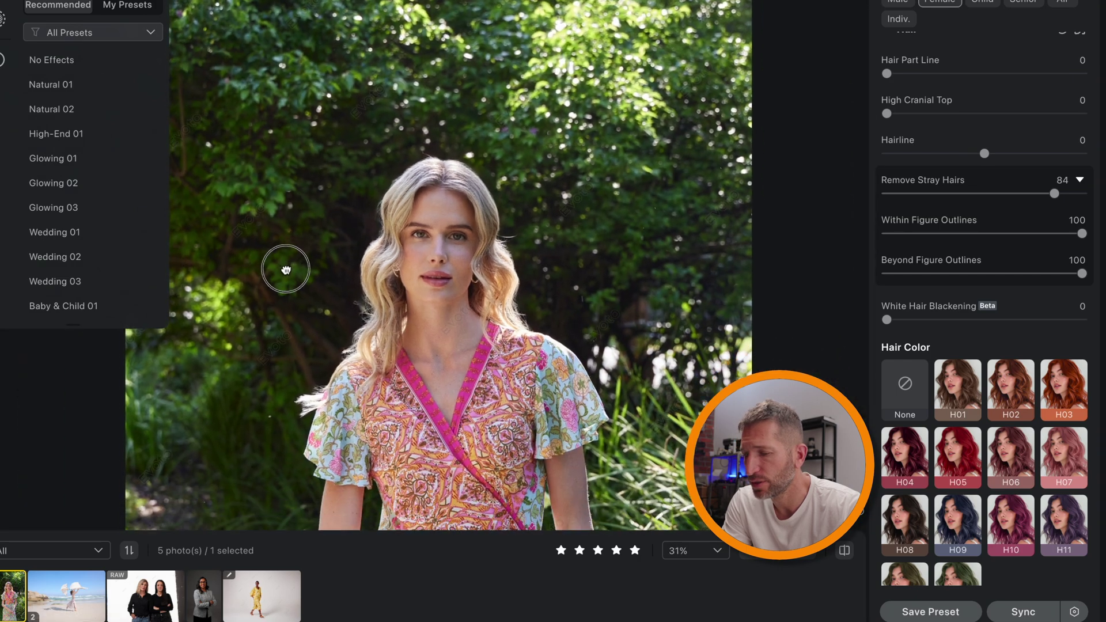
{"action": "left_click", "coordinate": [82, 572]}
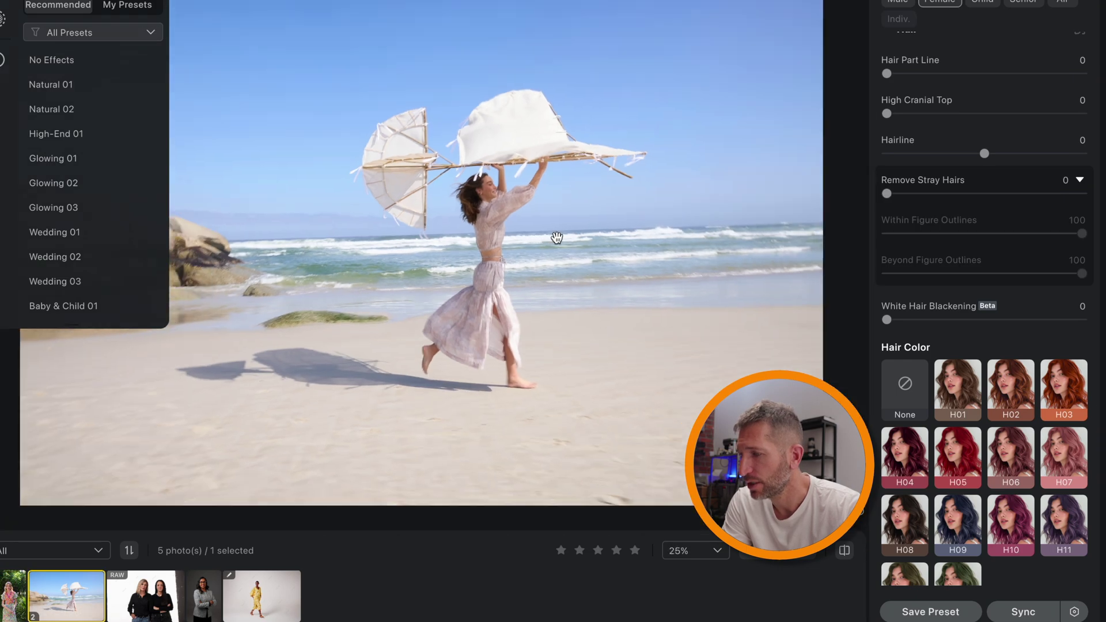
{"action": "left_click", "coordinate": [556, 238]}
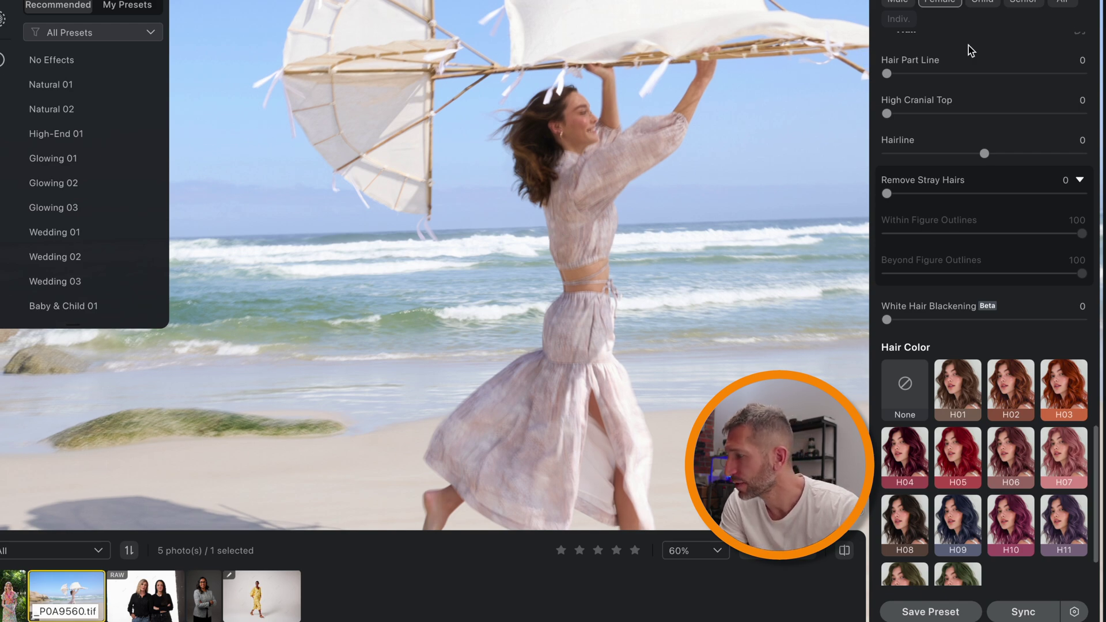
{"action": "key", "text": "c"}
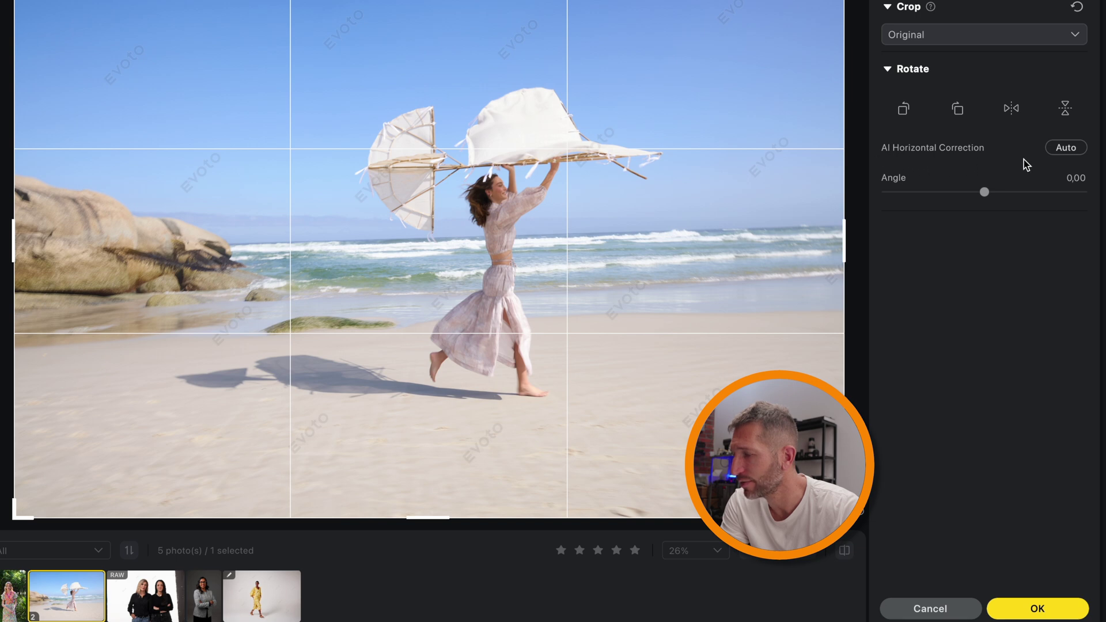
{"action": "left_click", "coordinate": [1065, 149]}
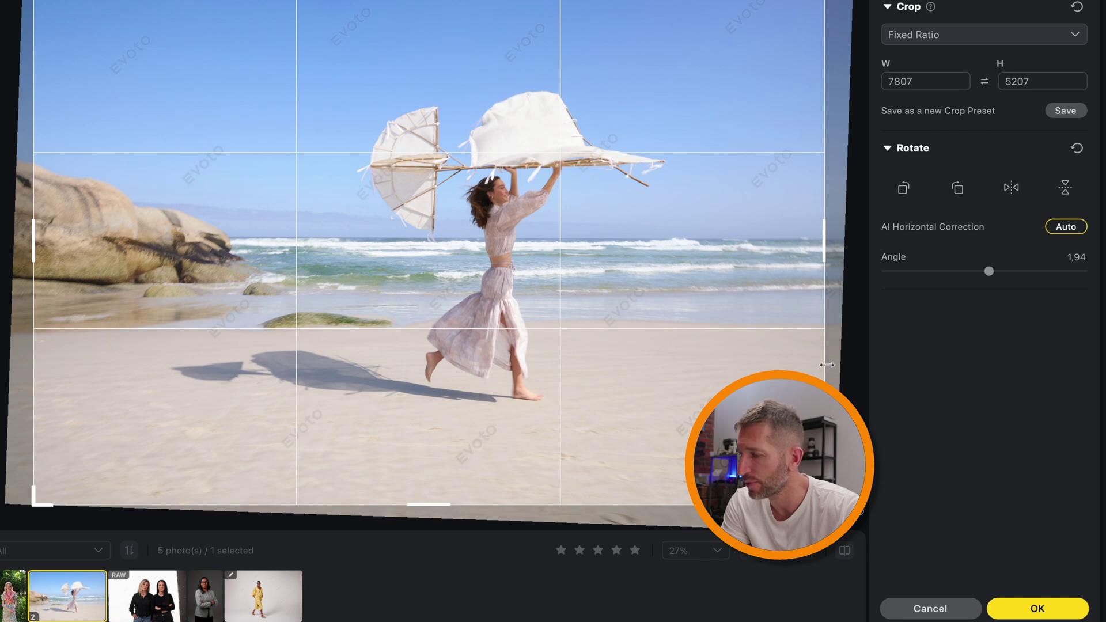
{"action": "left_click", "coordinate": [1031, 609]}
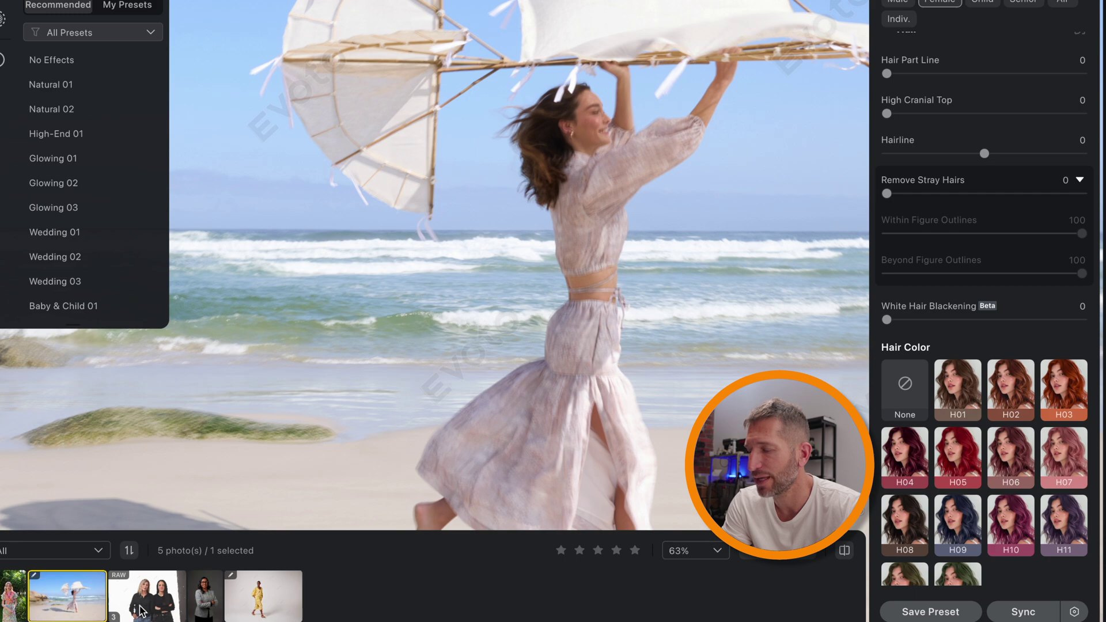
{"action": "double_click", "coordinate": [354, 265]}
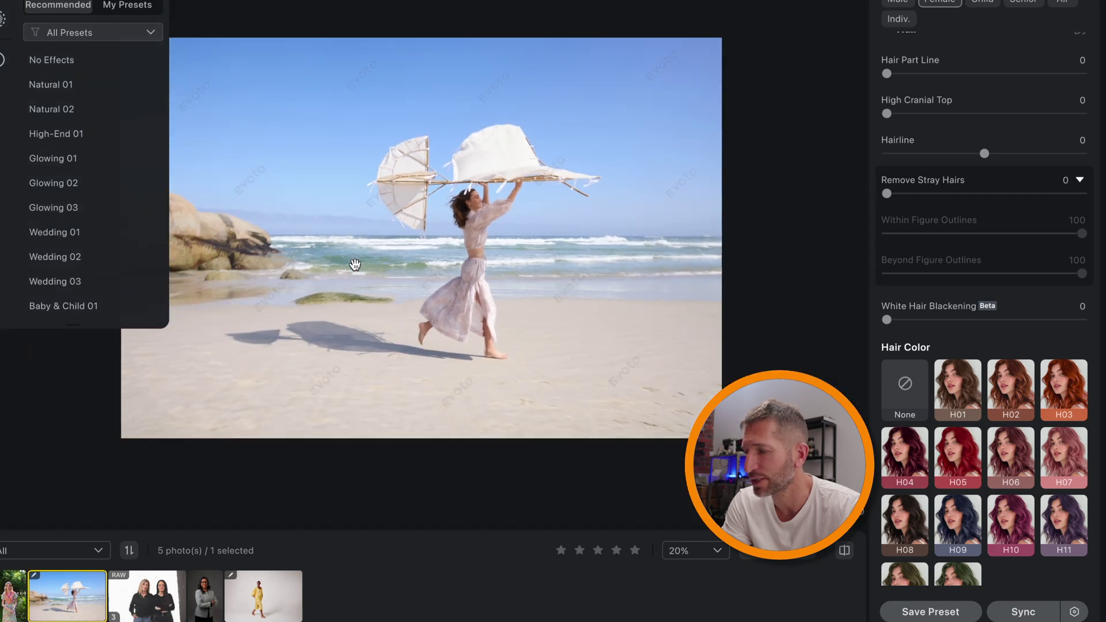
Step: Turn on Distractions Removal for the studio photo of the two women in black and inspect the backdrop's edge
{"action": "left_click", "coordinate": [153, 588]}
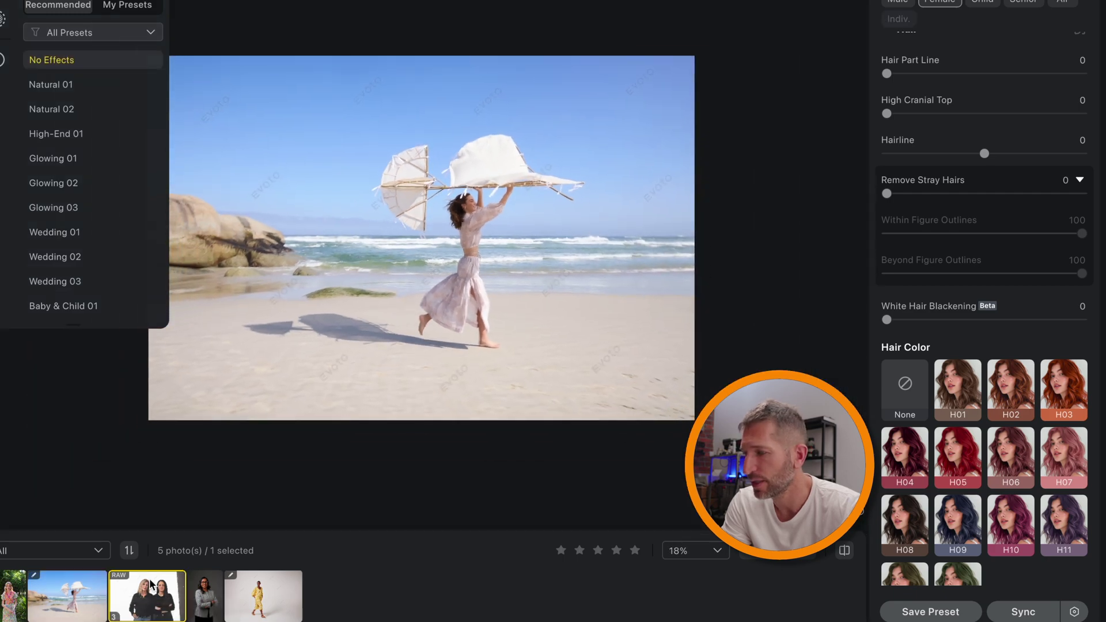
{"action": "scroll", "coordinate": [512, 175], "scroll_direction": "up", "scroll_amount": 1}
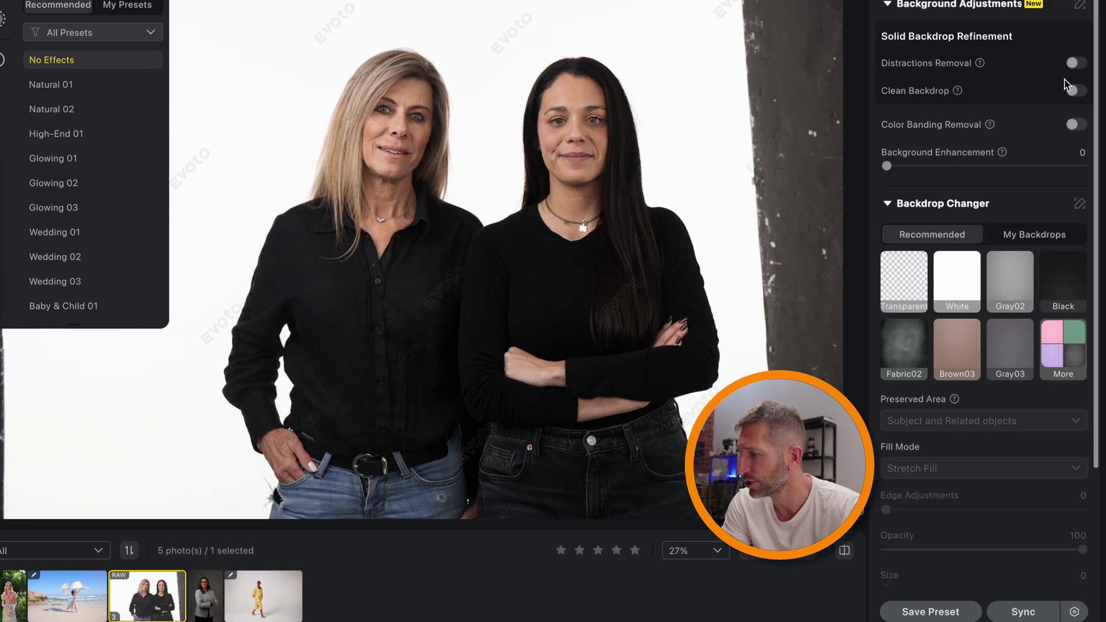
{"action": "left_click", "coordinate": [1076, 63]}
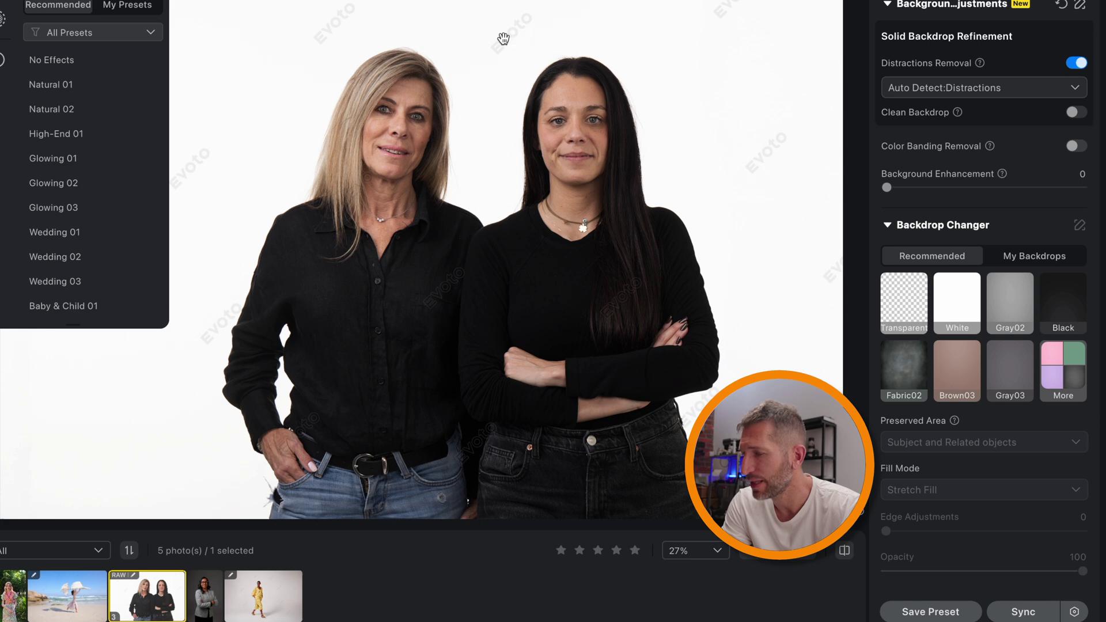
{"action": "scroll", "coordinate": [504, 38], "scroll_direction": "down", "scroll_amount": 2}
{"action": "scroll", "coordinate": [504, 38], "scroll_direction": "up", "scroll_amount": 3}
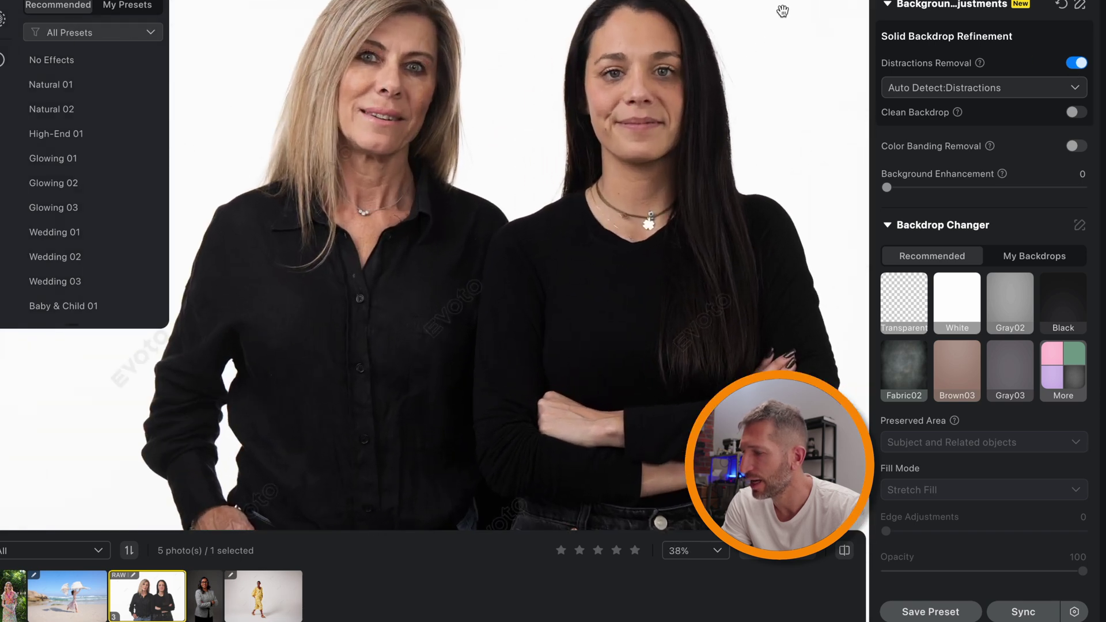
{"action": "left_click_drag", "start_coordinate": [773, 81], "coordinate": [504, 77]}
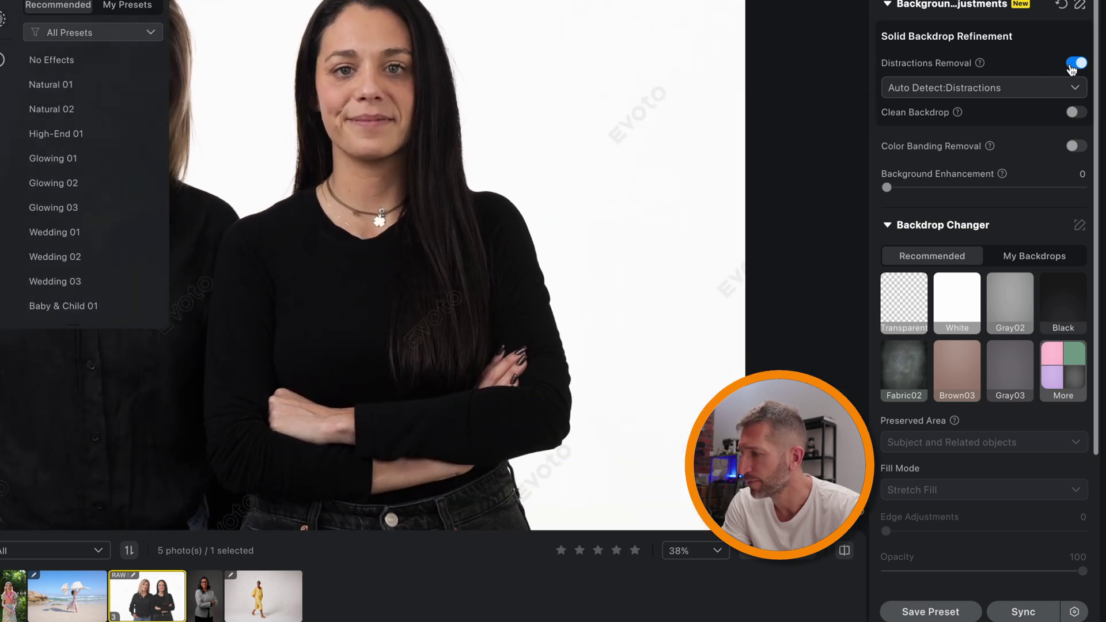
Step: Switch Distractions Removal off and back on to compare the studio backdrop with its original
{"action": "left_click", "coordinate": [1075, 63]}
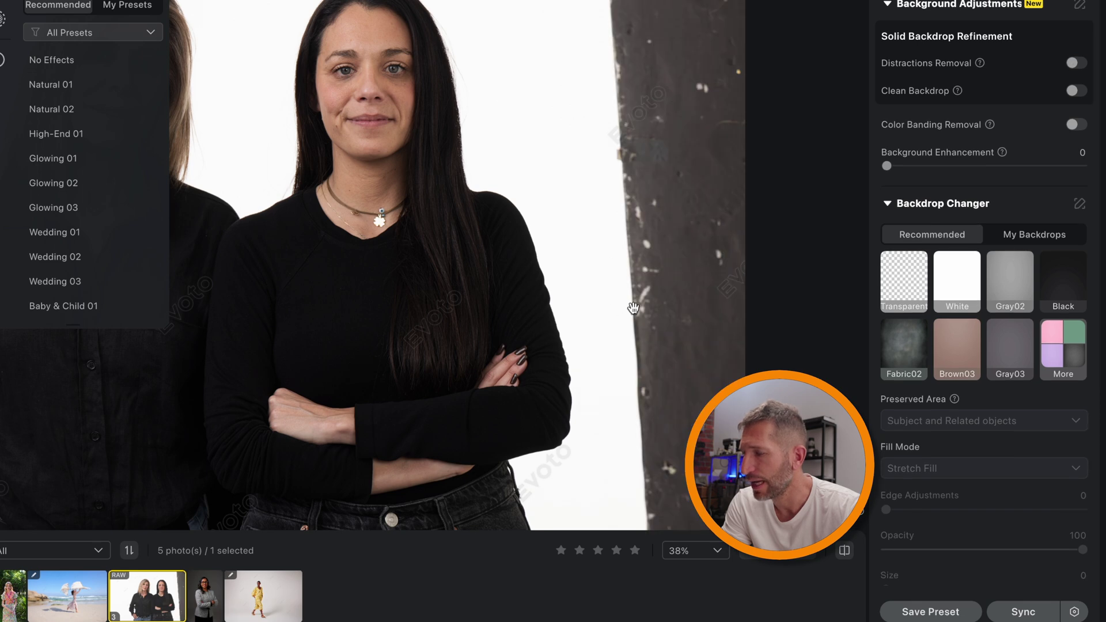
{"action": "scroll", "coordinate": [634, 309], "scroll_direction": "down", "scroll_amount": 4}
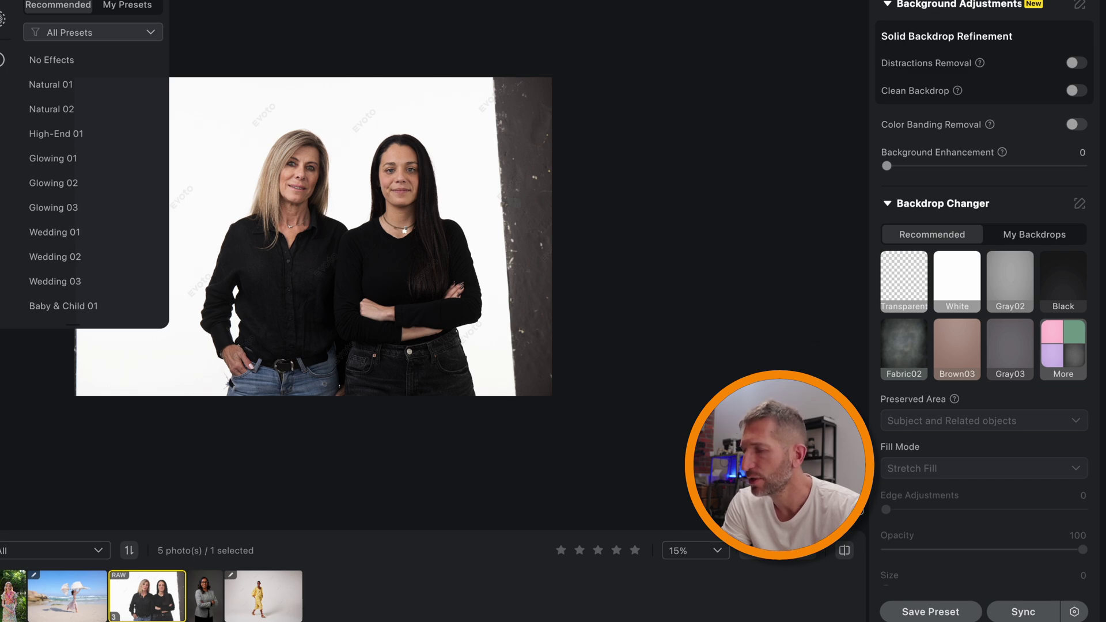
{"action": "left_click_drag", "start_coordinate": [540, 301], "coordinate": [642, 271]}
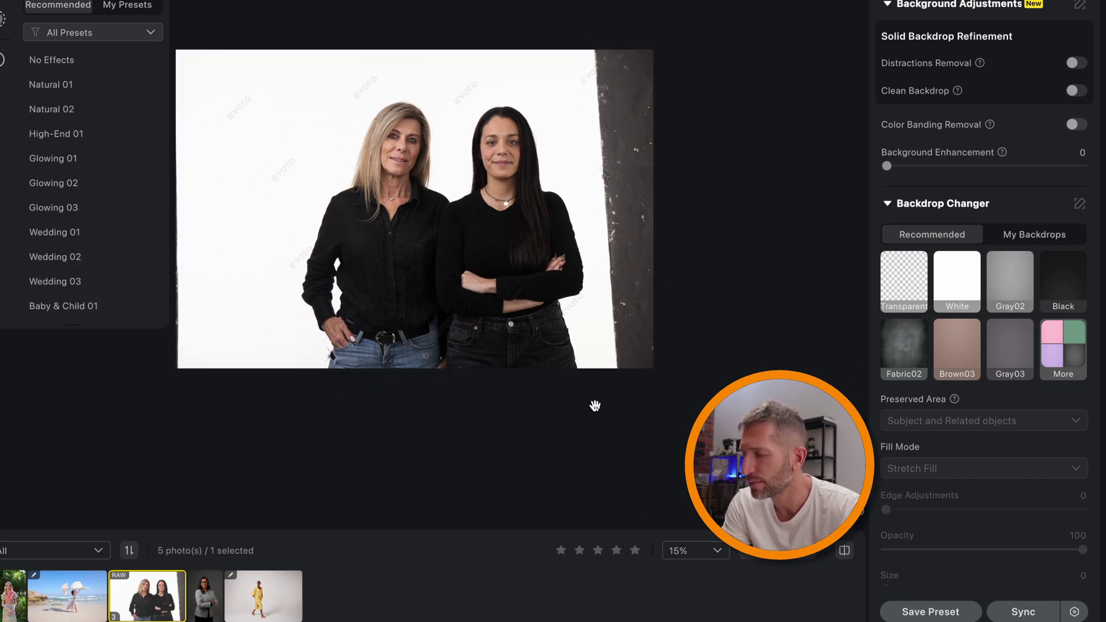
{"action": "left_click", "coordinate": [1075, 65]}
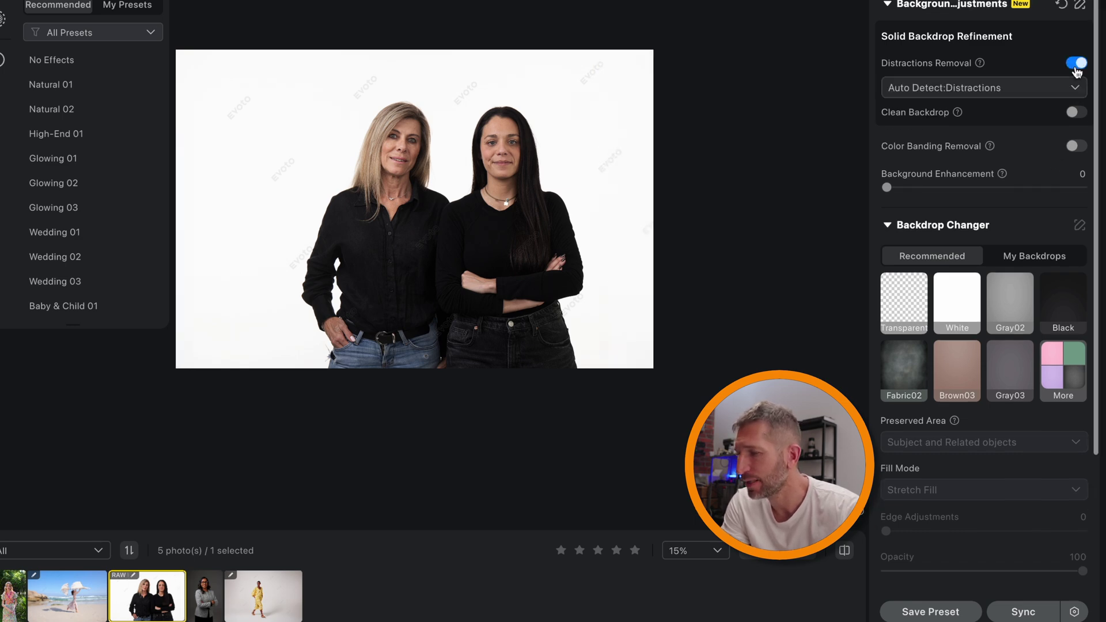
Step: Set Freckle & Acne to 84 under Blemish Removal while viewing the blonde woman's face up close
{"action": "scroll", "coordinate": [382, 190], "scroll_direction": "up", "scroll_amount": 1}
{"action": "scroll", "coordinate": [382, 191], "scroll_direction": "up", "scroll_amount": 5}
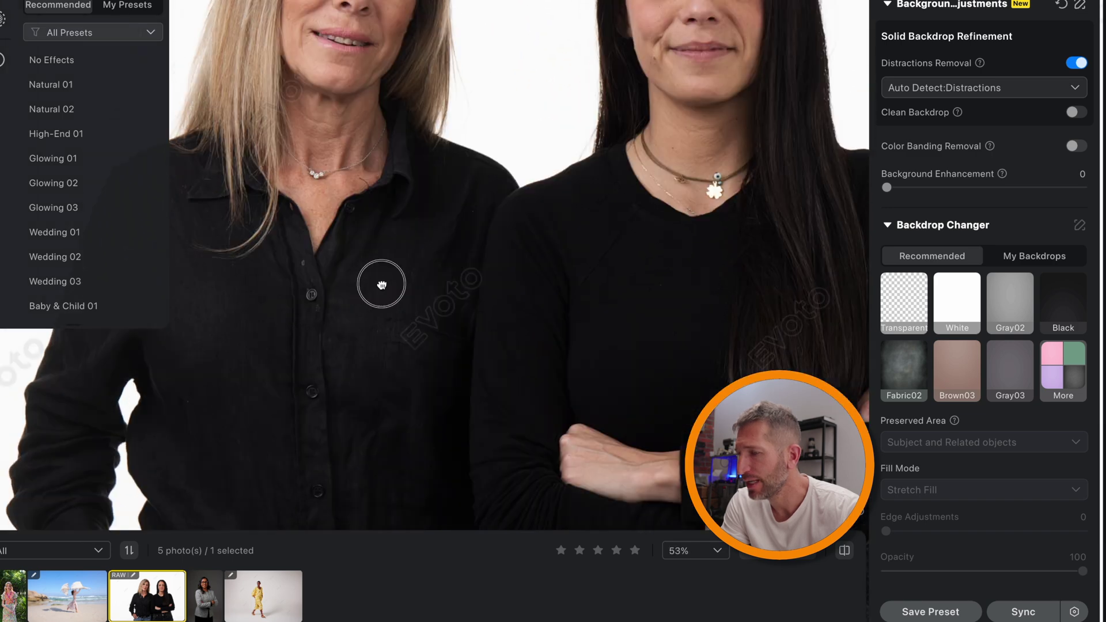
{"action": "scroll", "coordinate": [632, 198], "scroll_direction": "up", "scroll_amount": 3}
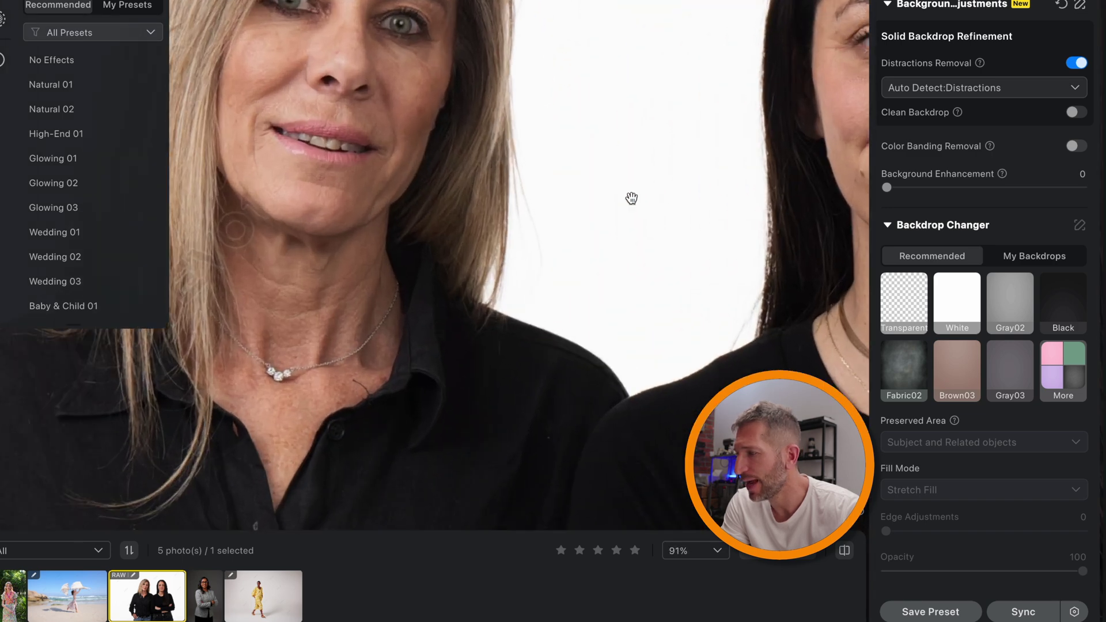
{"action": "scroll", "coordinate": [578, 203], "scroll_direction": "up", "scroll_amount": 1}
{"action": "scroll", "coordinate": [946, 64], "scroll_direction": "down", "scroll_amount": 10}
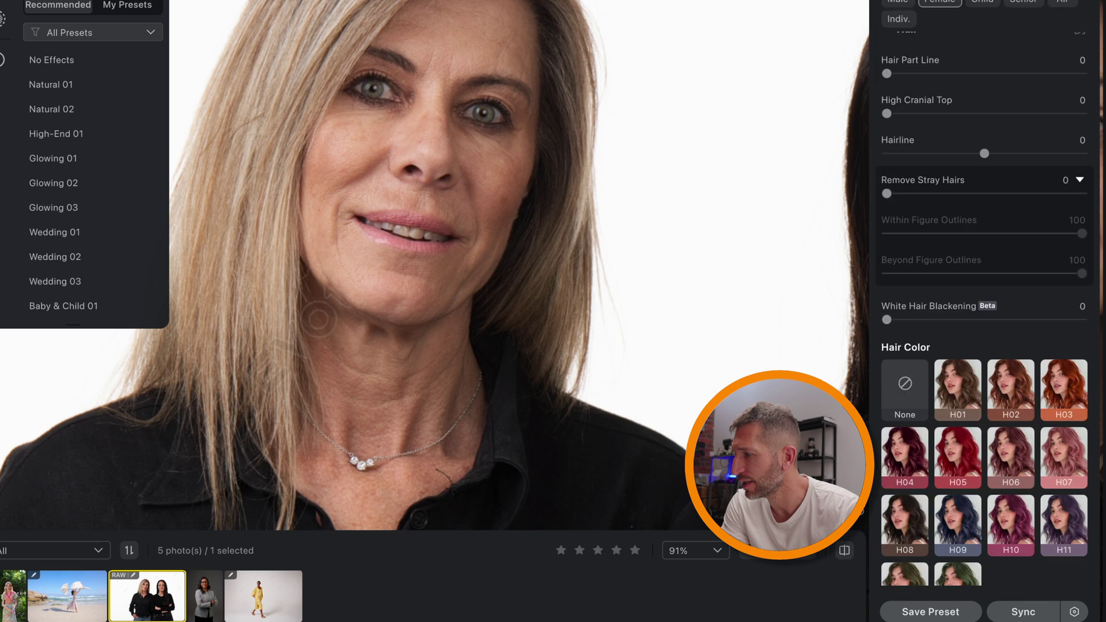
{"action": "scroll", "coordinate": [945, 65], "scroll_direction": "up", "scroll_amount": 2}
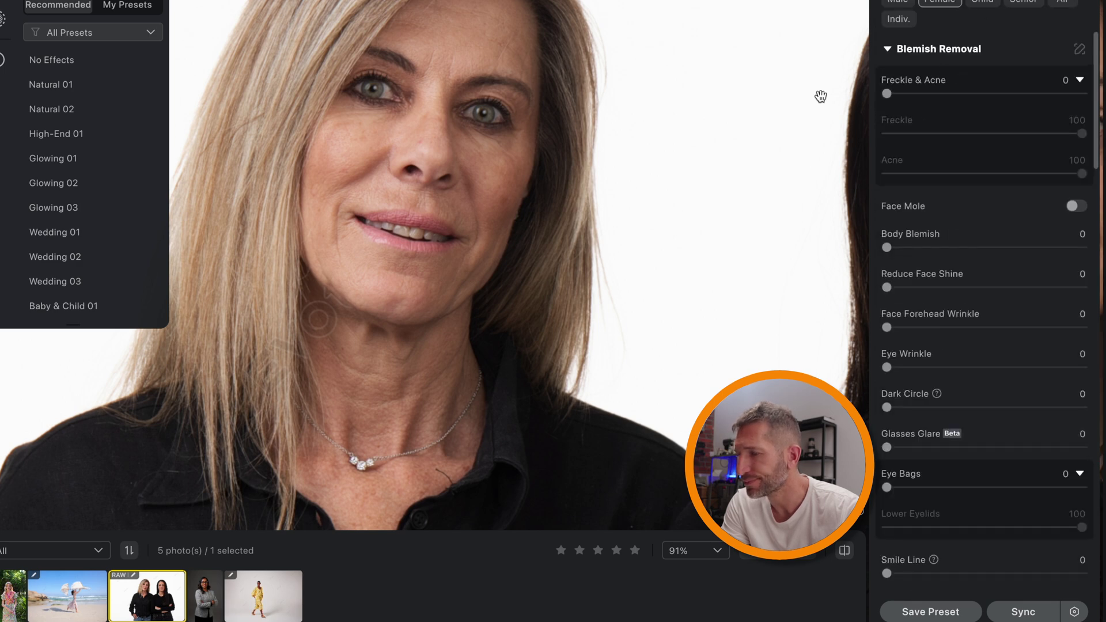
{"action": "scroll", "coordinate": [651, 150], "scroll_direction": "down", "scroll_amount": 3}
{"action": "scroll", "coordinate": [651, 150], "scroll_direction": "up", "scroll_amount": 3}
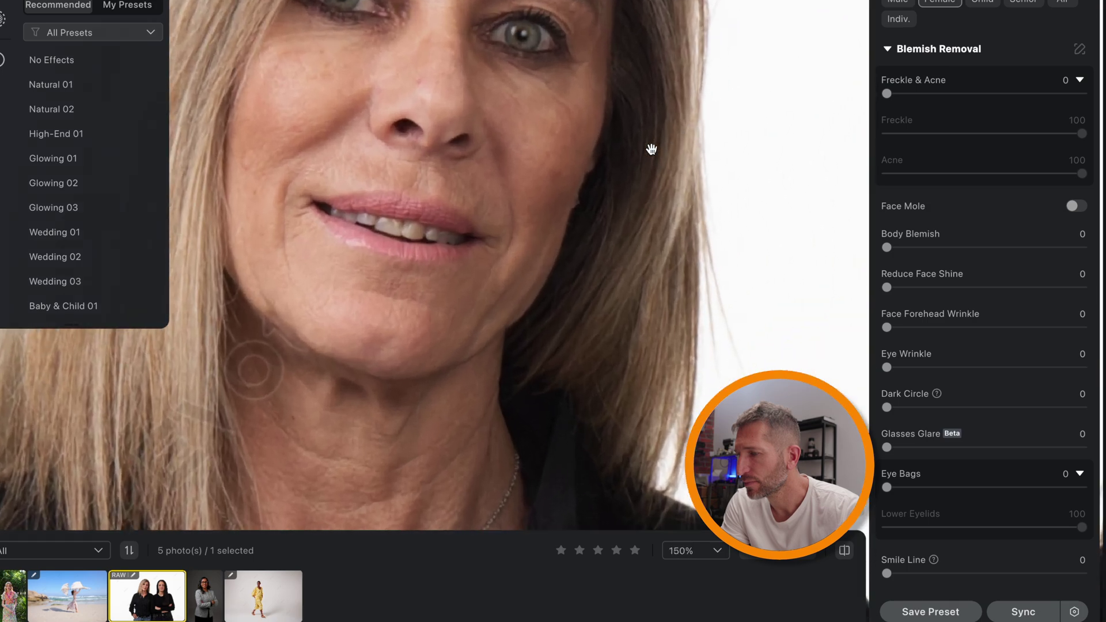
{"action": "left_click_drag", "start_coordinate": [649, 148], "coordinate": [711, 323]}
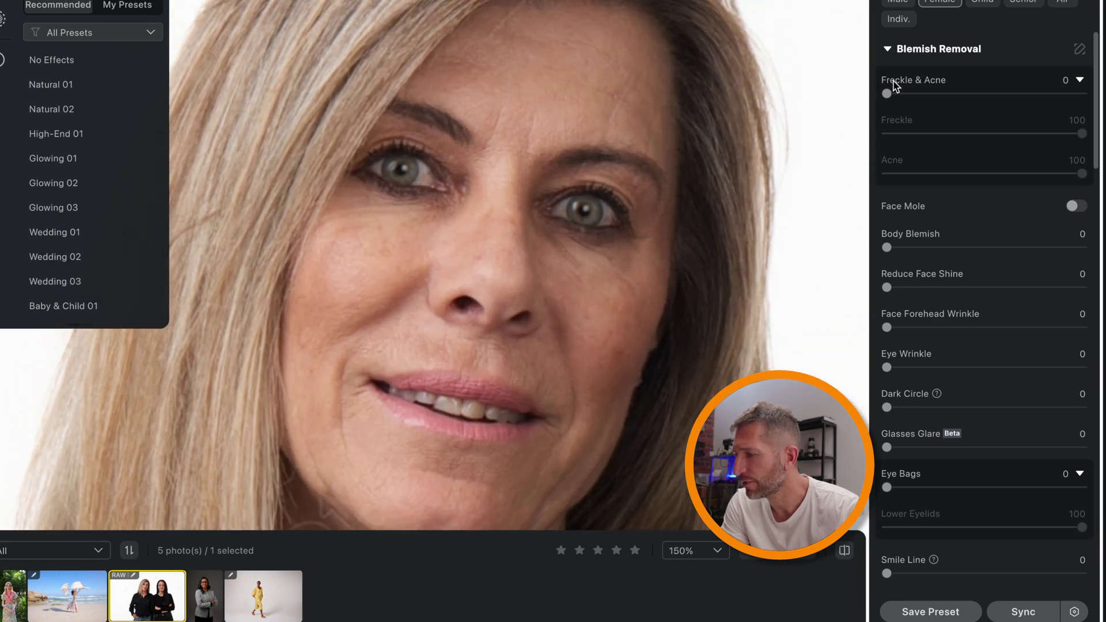
{"action": "mouse_move", "coordinate": [887, 94]}
{"action": "left_mouse_down"}
{"action": "mouse_move", "coordinate": [1038, 93]}
{"action": "mouse_move", "coordinate": [900, 93]}
{"action": "left_mouse_up"}
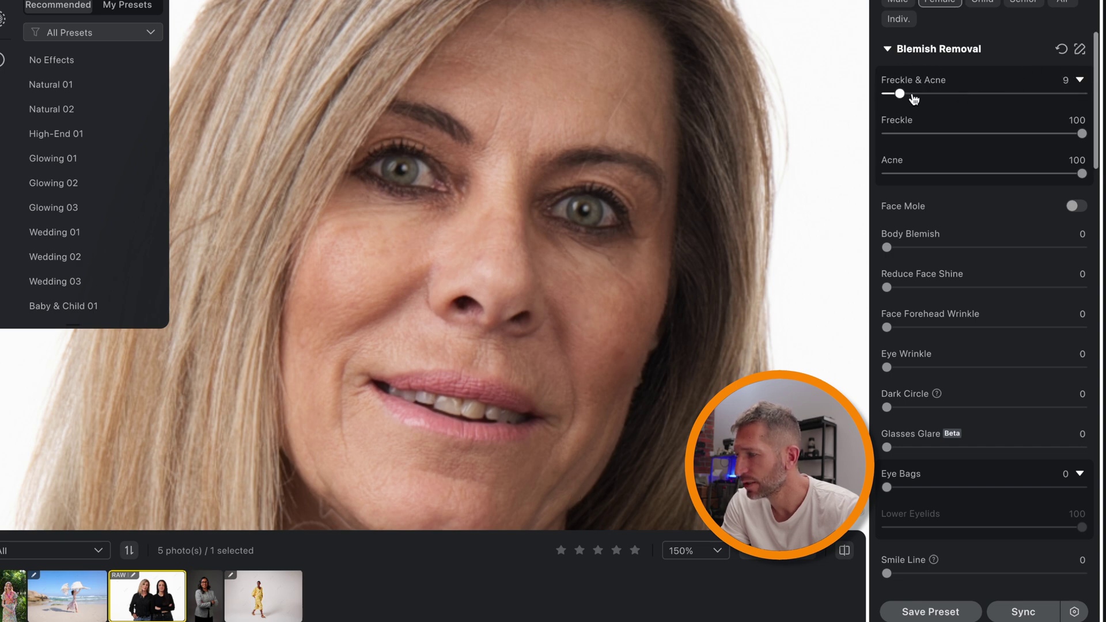
{"action": "left_click_drag", "start_coordinate": [900, 94], "coordinate": [1054, 94]}
Step: Try Face Mole removal on the dark-haired woman's face and switch it off again
{"action": "scroll", "coordinate": [573, 94], "scroll_direction": "down", "scroll_amount": 5}
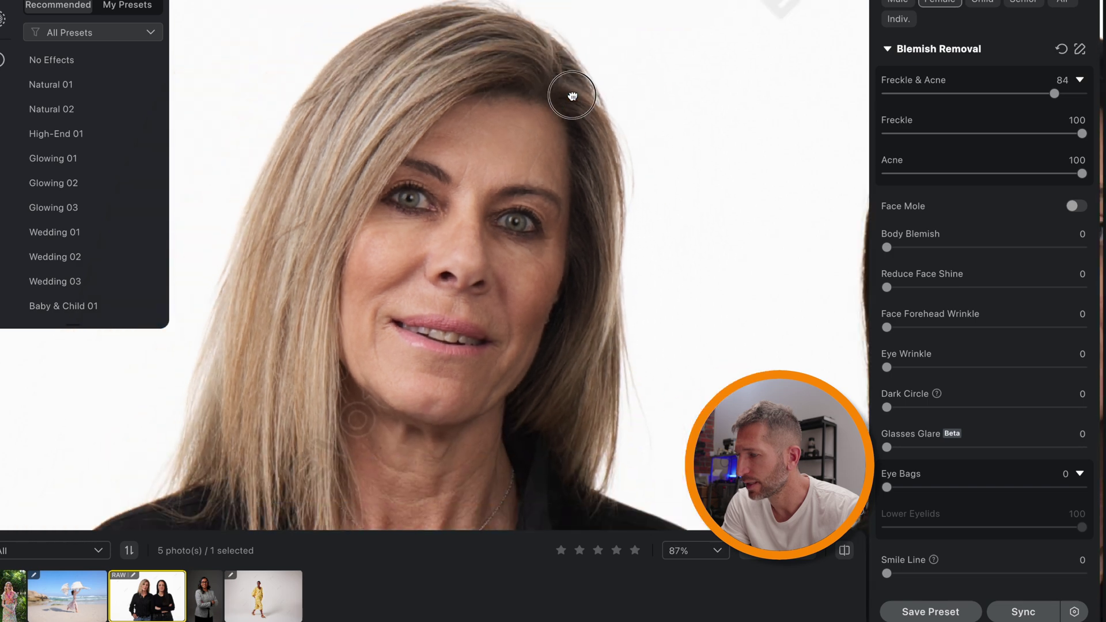
{"action": "left_click_drag", "start_coordinate": [571, 94], "coordinate": [222, 29]}
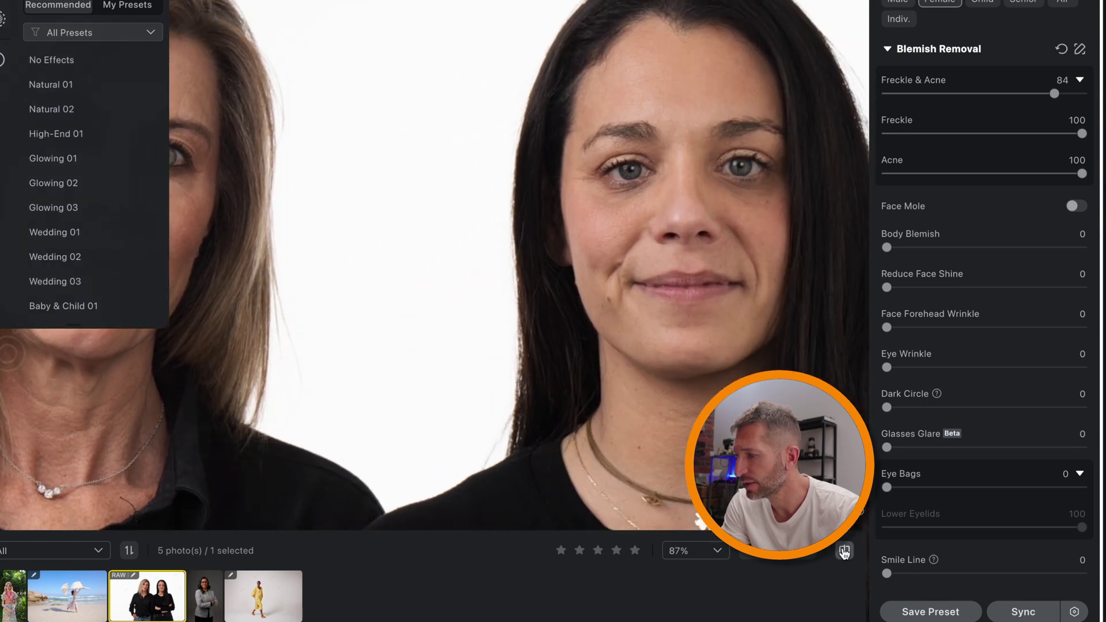
{"action": "scroll", "coordinate": [665, 183], "scroll_direction": "up", "scroll_amount": 4}
{"action": "left_click_drag", "start_coordinate": [659, 173], "coordinate": [226, 143]}
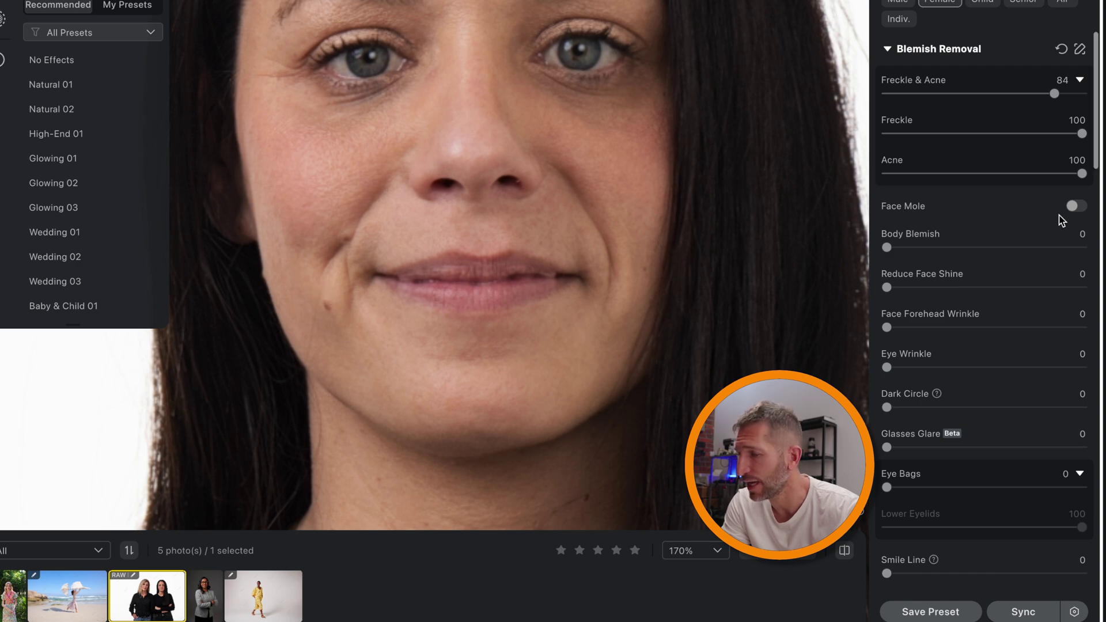
{"action": "left_click", "coordinate": [1073, 206]}
{"action": "left_click", "coordinate": [1073, 207]}
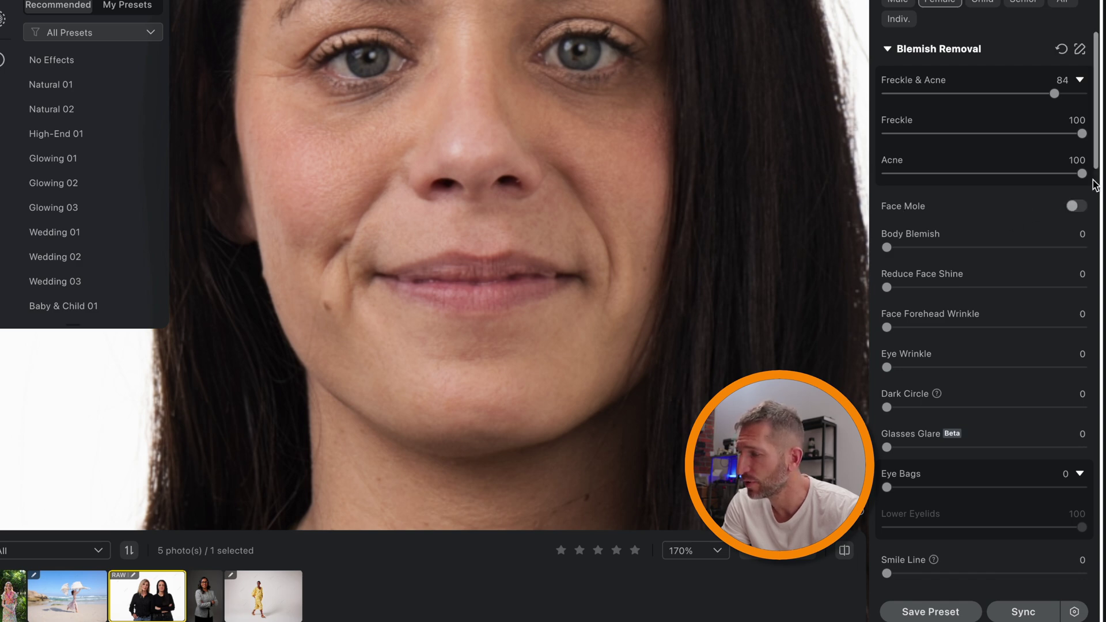
Step: Erase the Blemish Removal mask over the dark-haired woman's cheek mole and the mark beside her mouth, and apply the change
{"action": "left_click", "coordinate": [1080, 49]}
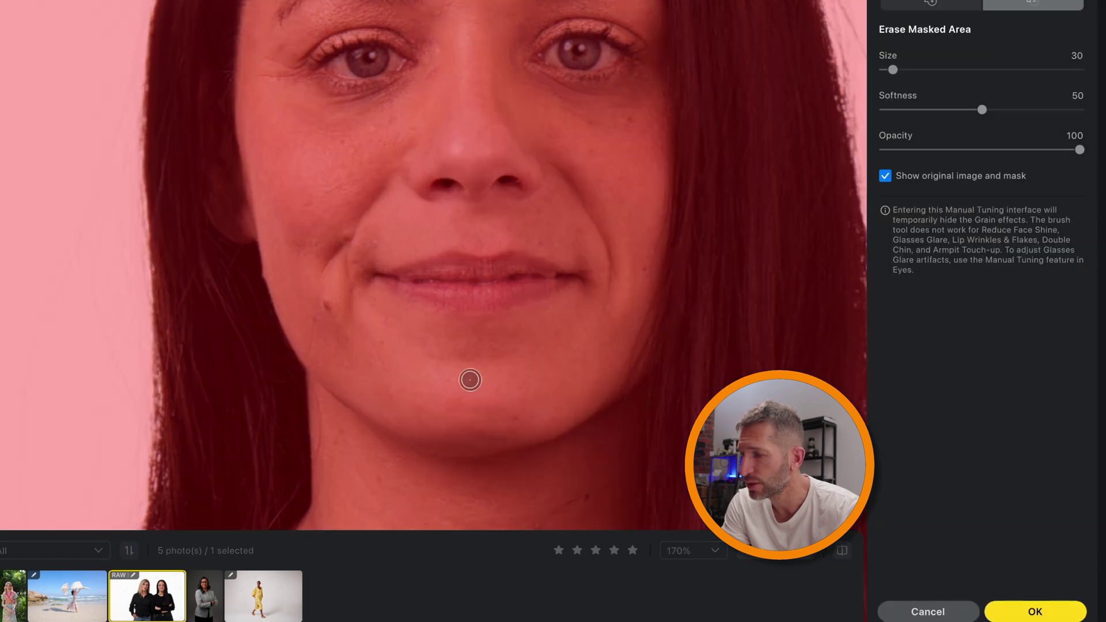
{"action": "left_click", "coordinate": [327, 305]}
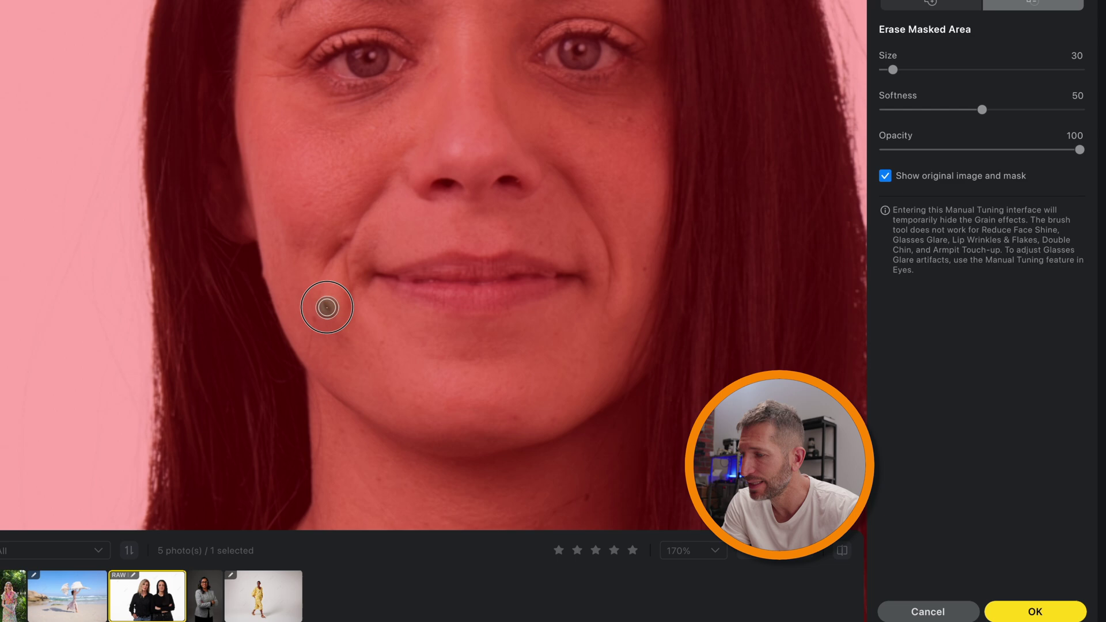
{"action": "left_click", "coordinate": [346, 237]}
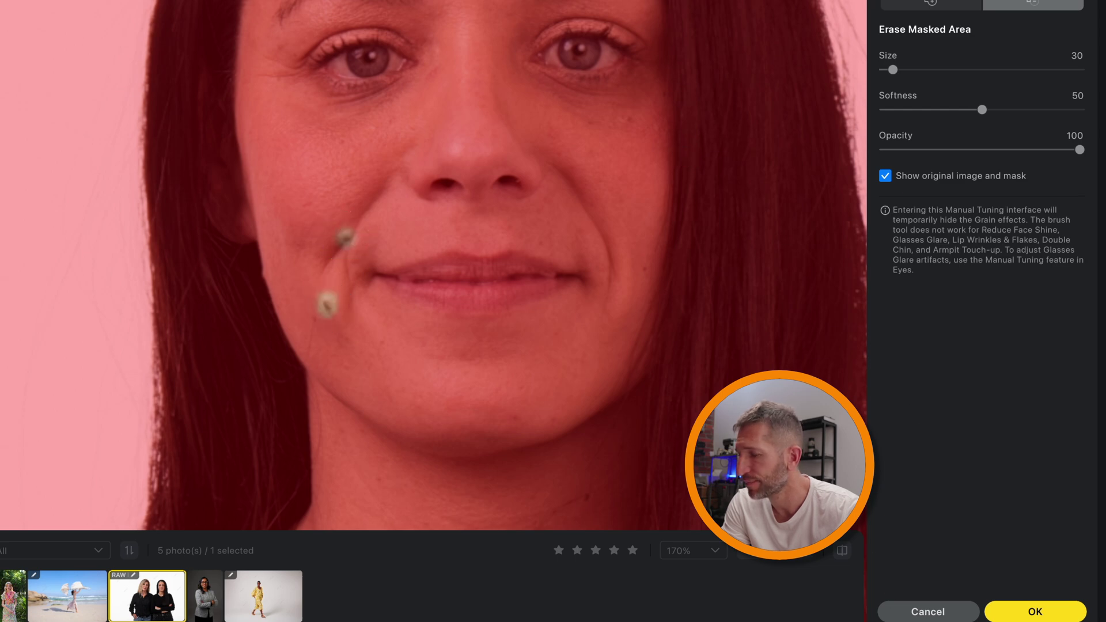
{"action": "left_click", "coordinate": [1052, 614]}
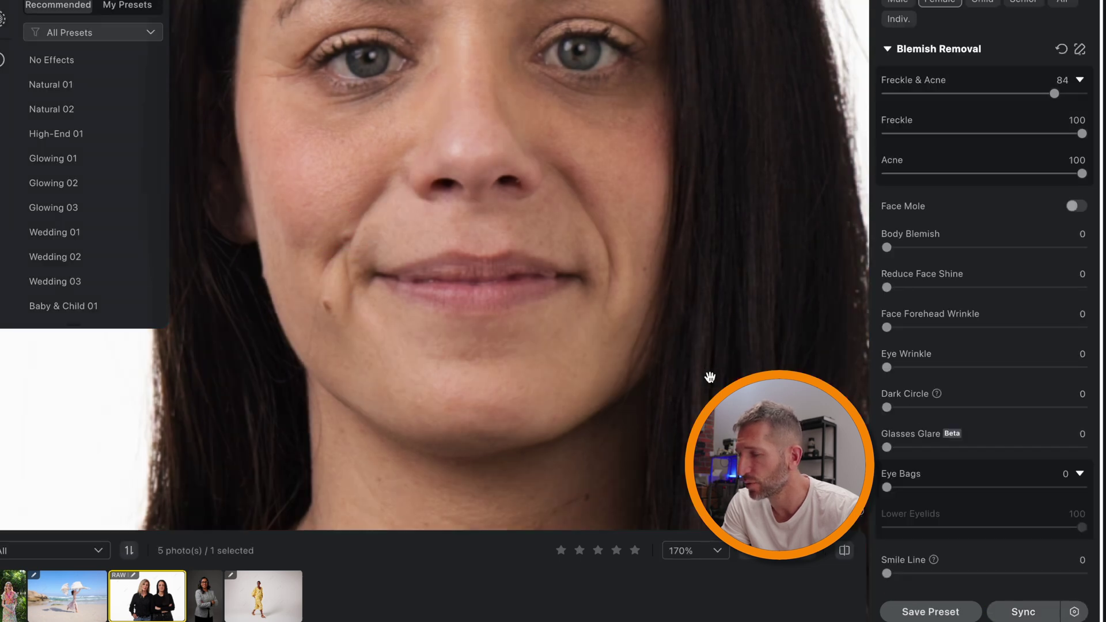
{"action": "left_click", "coordinate": [683, 381]}
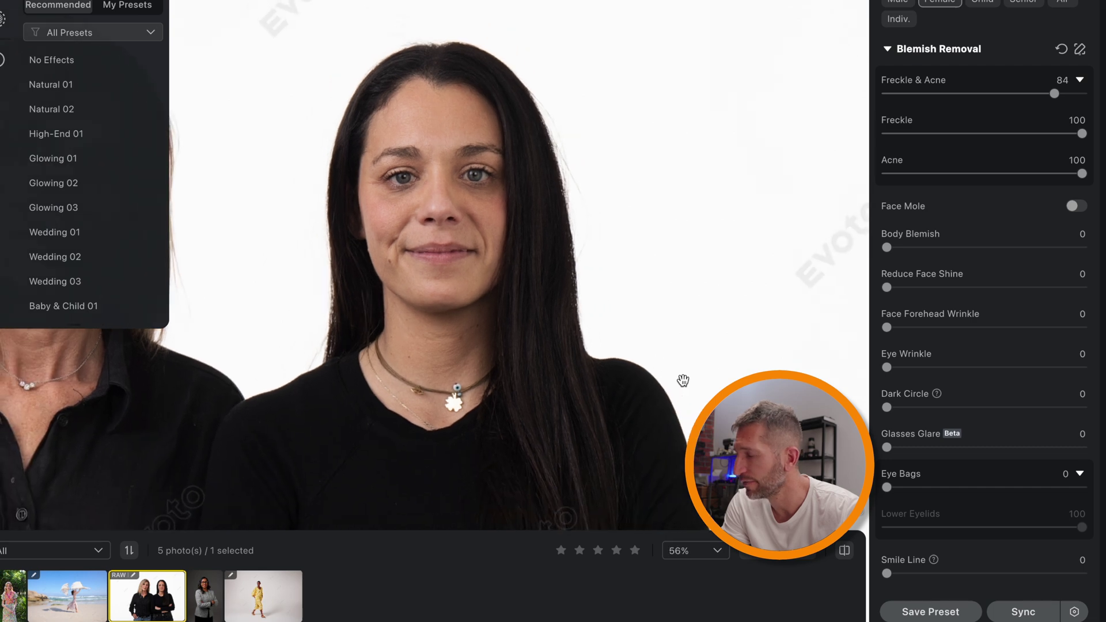
Step: Set Body Blemish to 68 and inspect the women's necks, hands and arms
{"action": "scroll", "coordinate": [517, 237], "scroll_direction": "down", "scroll_amount": 2}
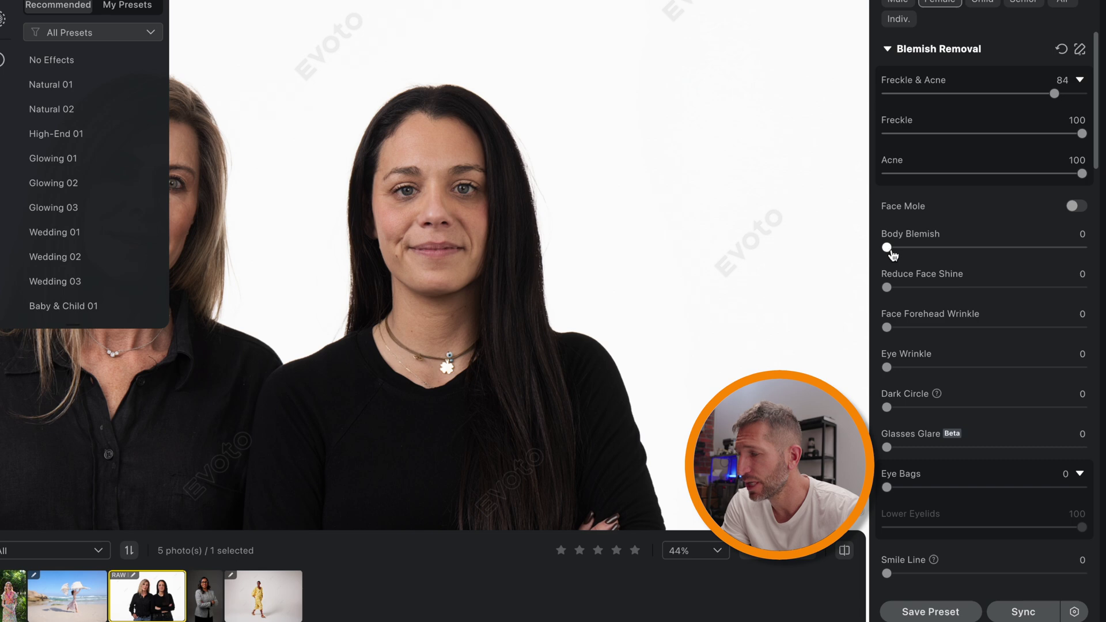
{"action": "left_click_drag", "start_coordinate": [890, 249], "coordinate": [1021, 247]}
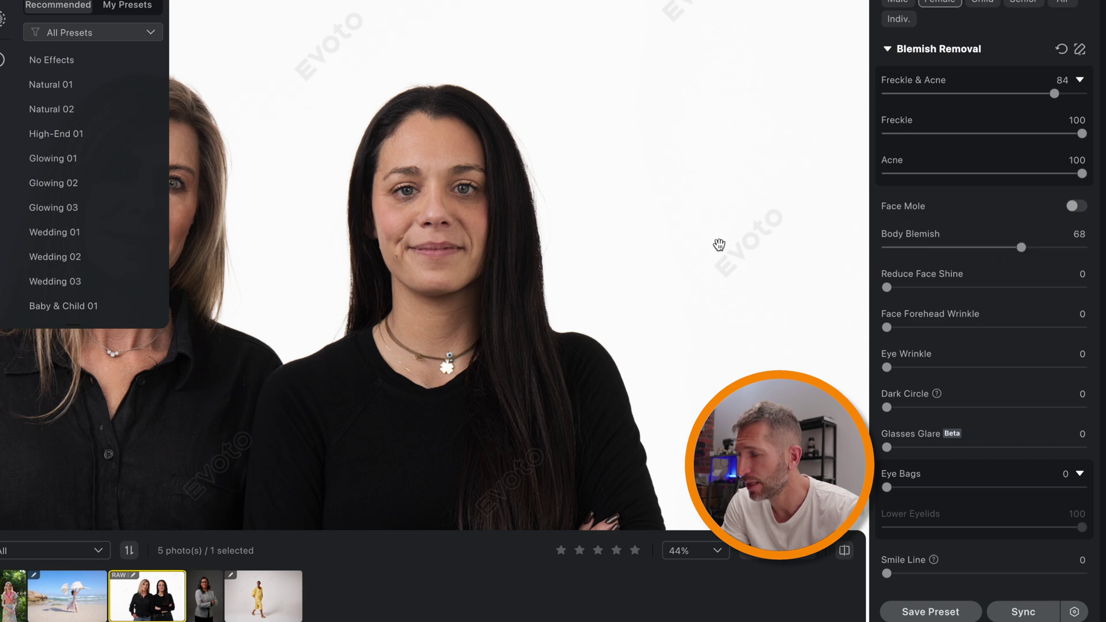
{"action": "left_click_drag", "start_coordinate": [718, 242], "coordinate": [770, 3]}
{"action": "left_click_drag", "start_coordinate": [502, 90], "coordinate": [526, 111]}
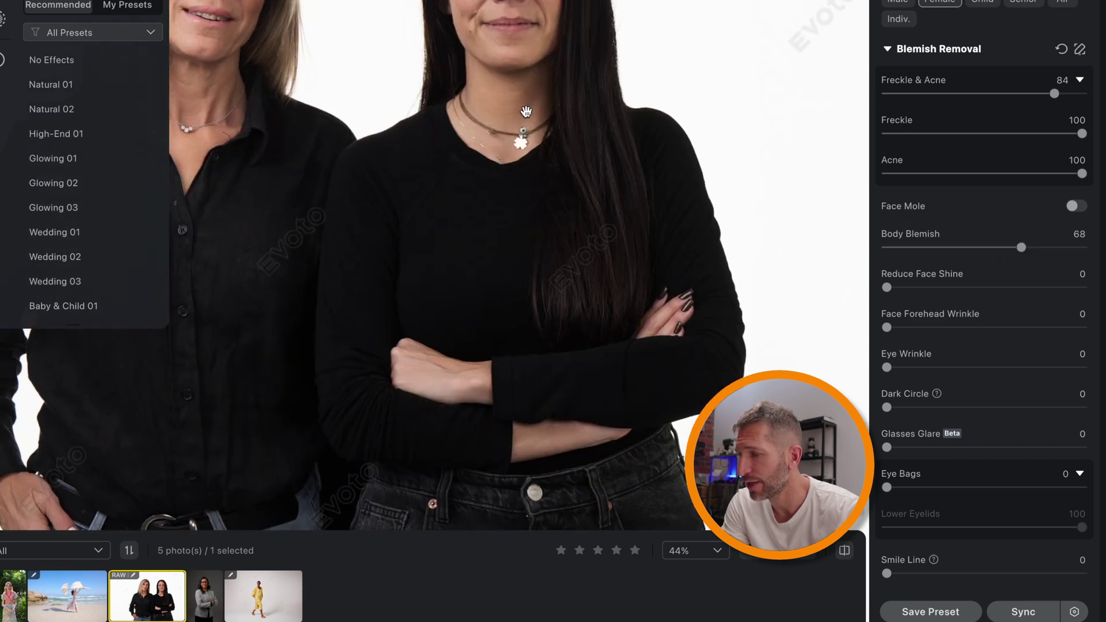
Step: Set Neck Wrinkle to 100 and compare the blonde woman's neck before and after the edit
{"action": "left_click", "coordinate": [491, 109]}
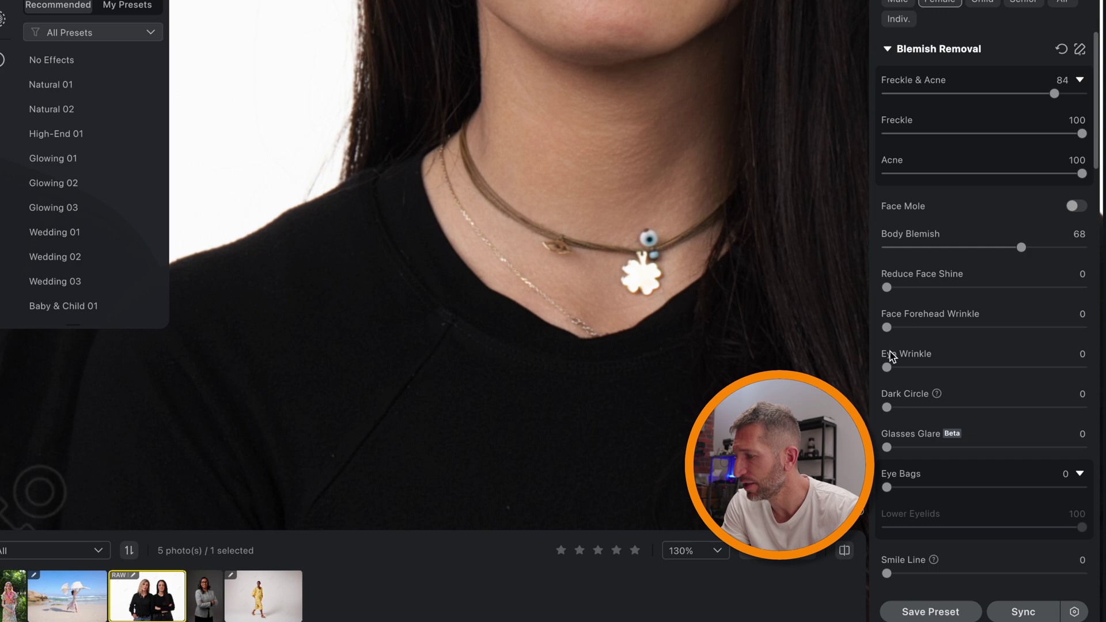
{"action": "scroll", "coordinate": [899, 285], "scroll_direction": "down", "scroll_amount": 5}
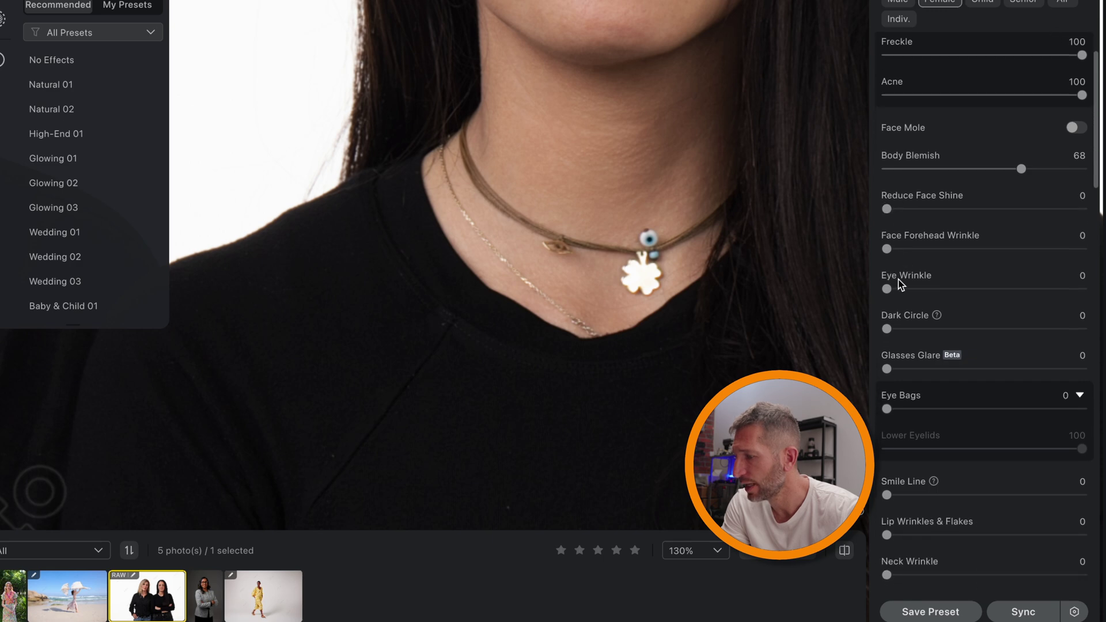
{"action": "left_click_drag", "start_coordinate": [888, 431], "coordinate": [1084, 432]}
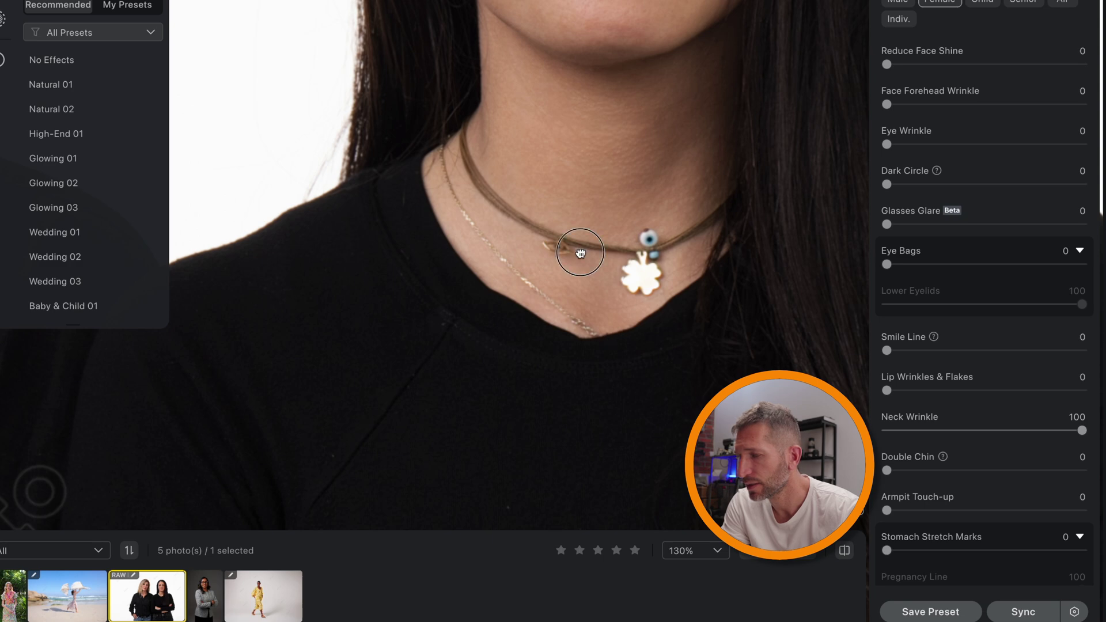
{"action": "left_click_drag", "start_coordinate": [580, 252], "coordinate": [756, 229]}
{"action": "left_click_drag", "start_coordinate": [583, 209], "coordinate": [776, 218]}
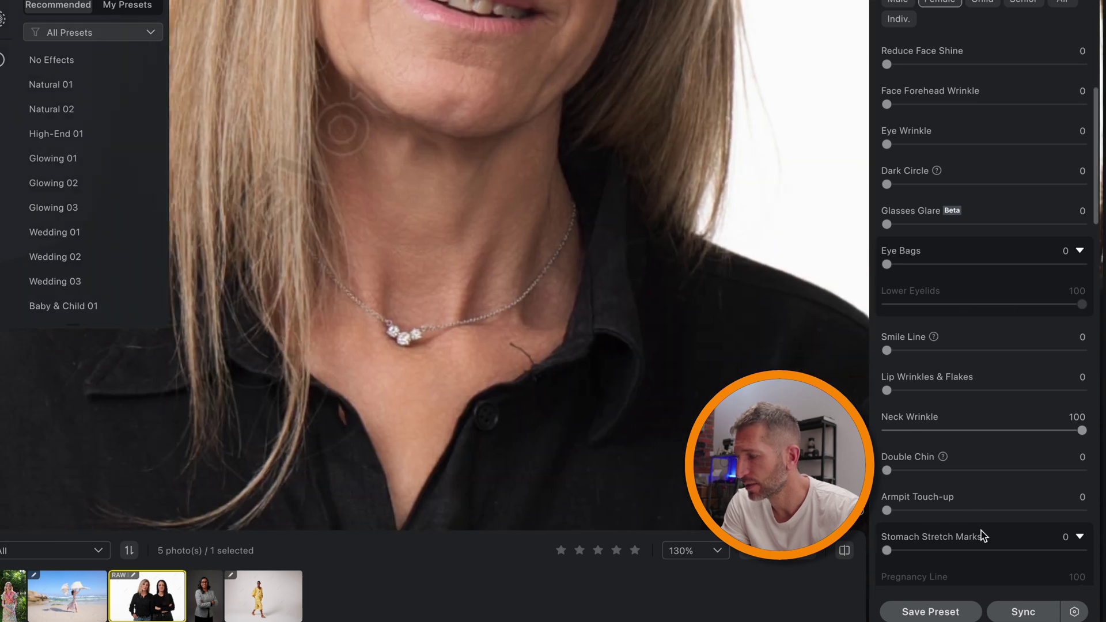
{"action": "left_click", "coordinate": [845, 551]}
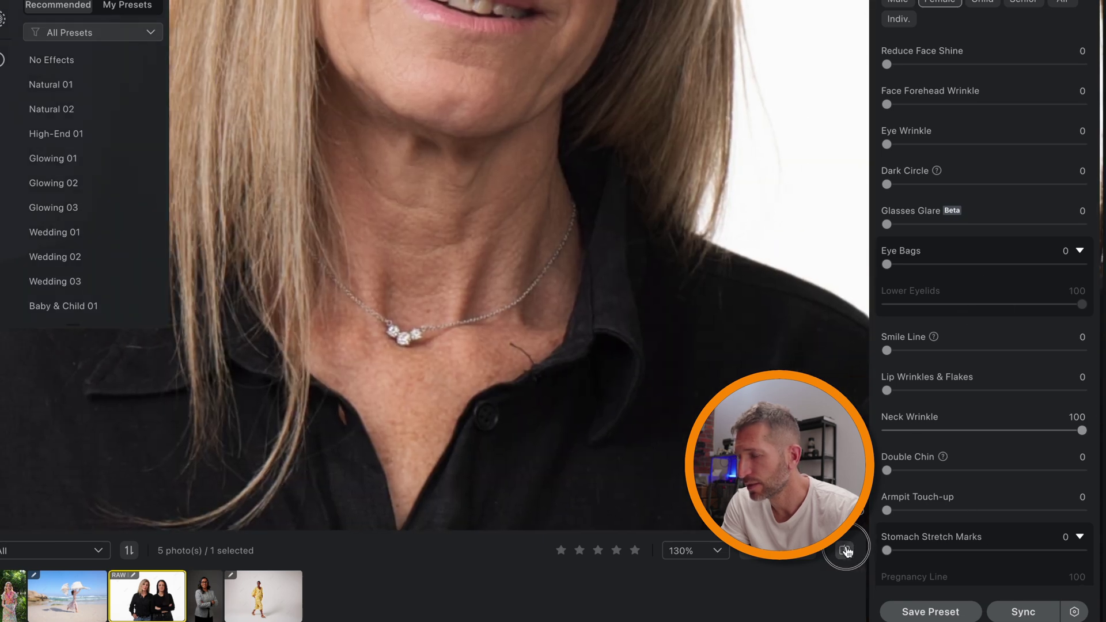
{"action": "scroll", "coordinate": [684, 238], "scroll_direction": "down", "scroll_amount": 4}
{"action": "scroll", "coordinate": [684, 238], "scroll_direction": "right", "scroll_amount": 3}
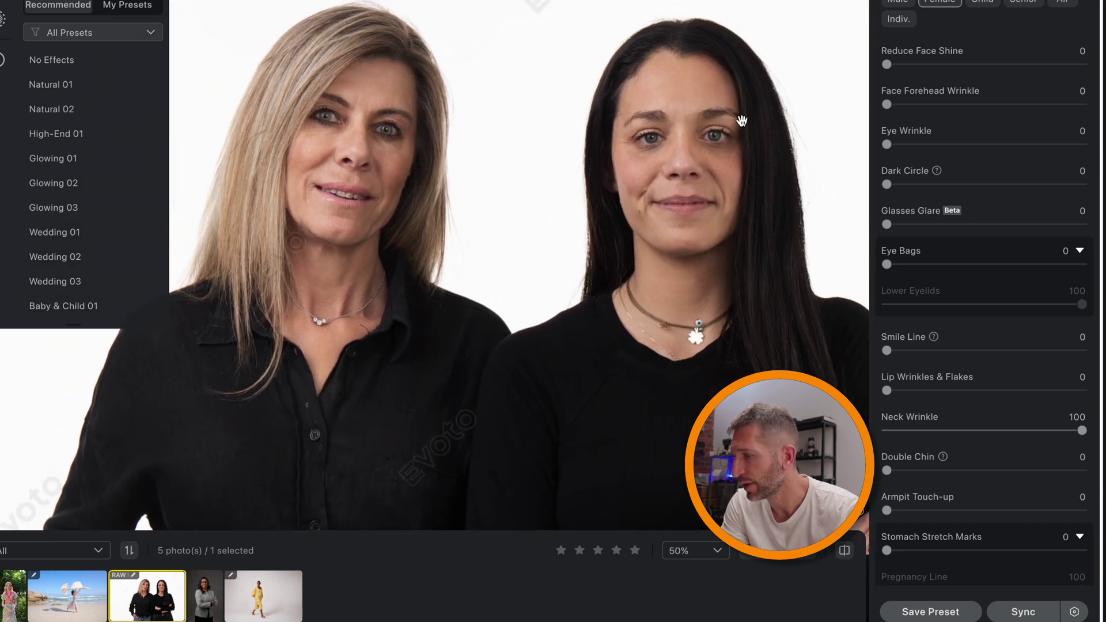
Step: Set Double Chin to 66 while viewing the dark-haired woman, and inspect both women's chins
{"action": "scroll", "coordinate": [718, 119], "scroll_direction": "up", "scroll_amount": 2}
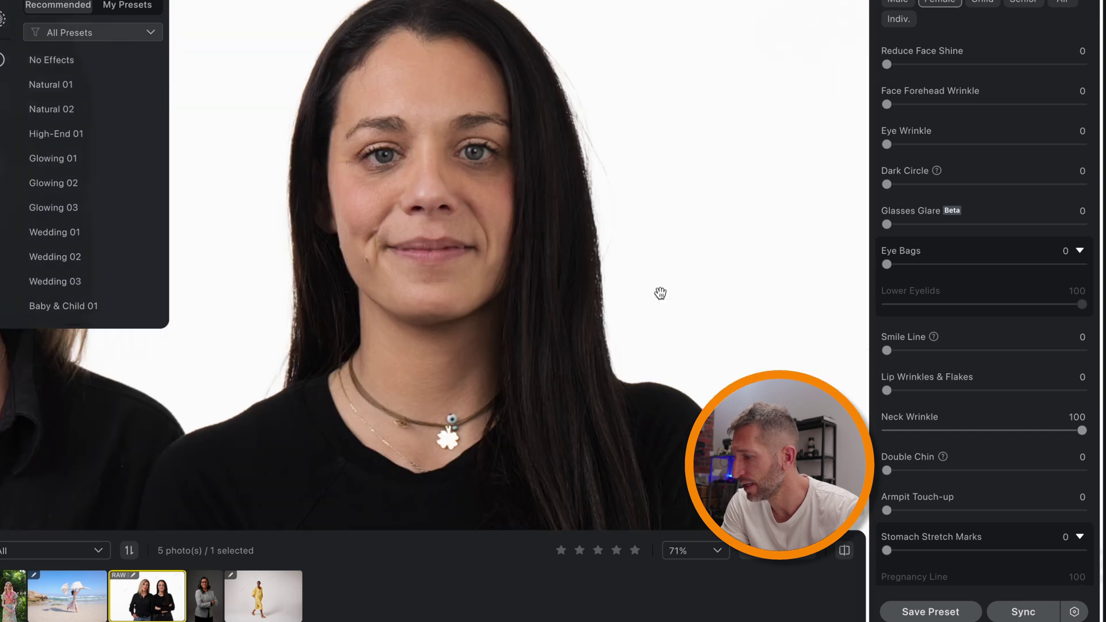
{"action": "scroll", "coordinate": [943, 459], "scroll_direction": "down", "scroll_amount": 2}
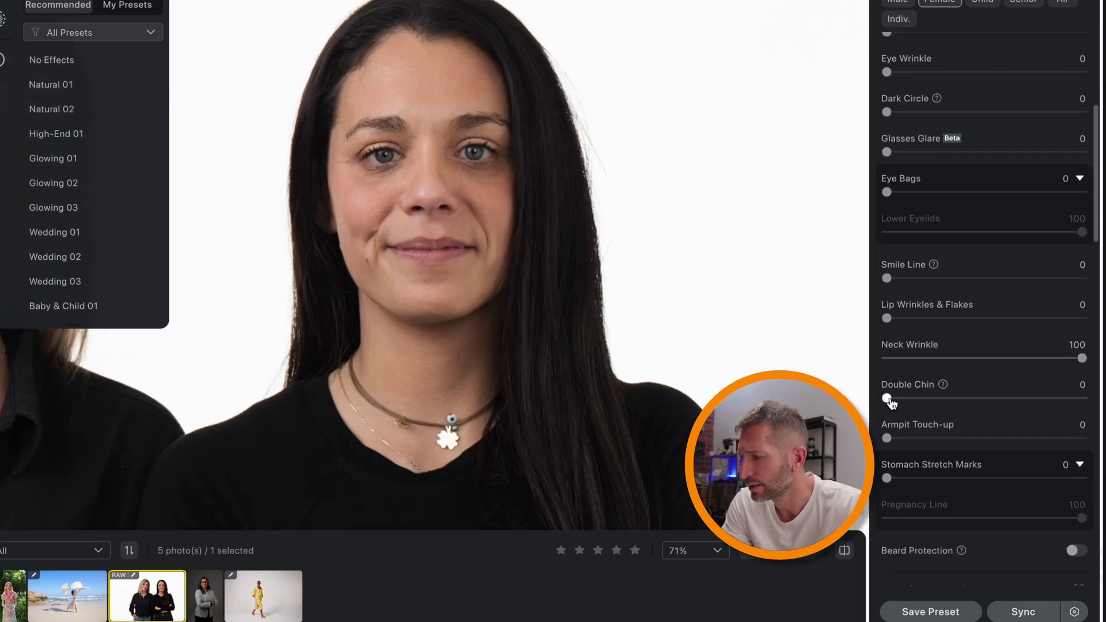
{"action": "left_click_drag", "start_coordinate": [889, 400], "coordinate": [1019, 405]}
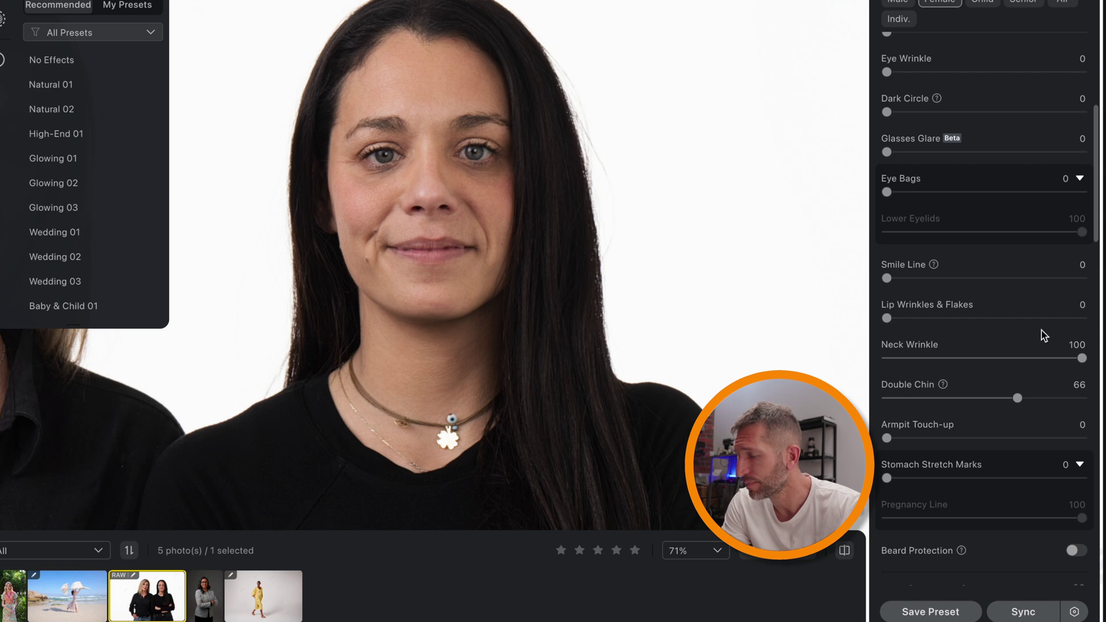
{"action": "scroll", "coordinate": [1041, 333], "scroll_direction": "down", "scroll_amount": 3}
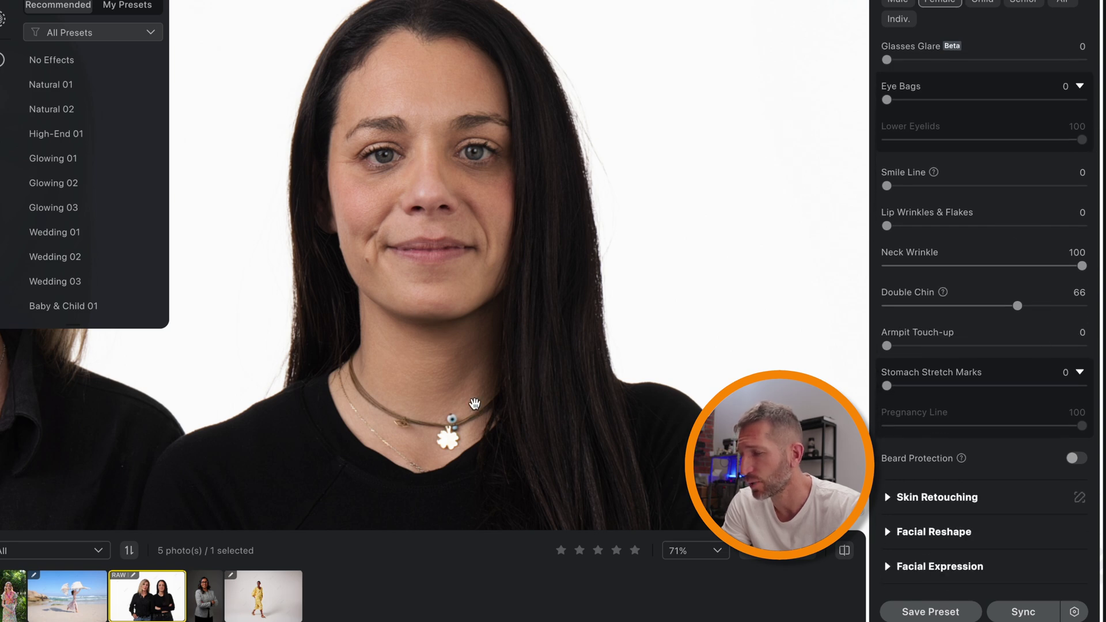
{"action": "left_click_drag", "start_coordinate": [475, 403], "coordinate": [775, 392]}
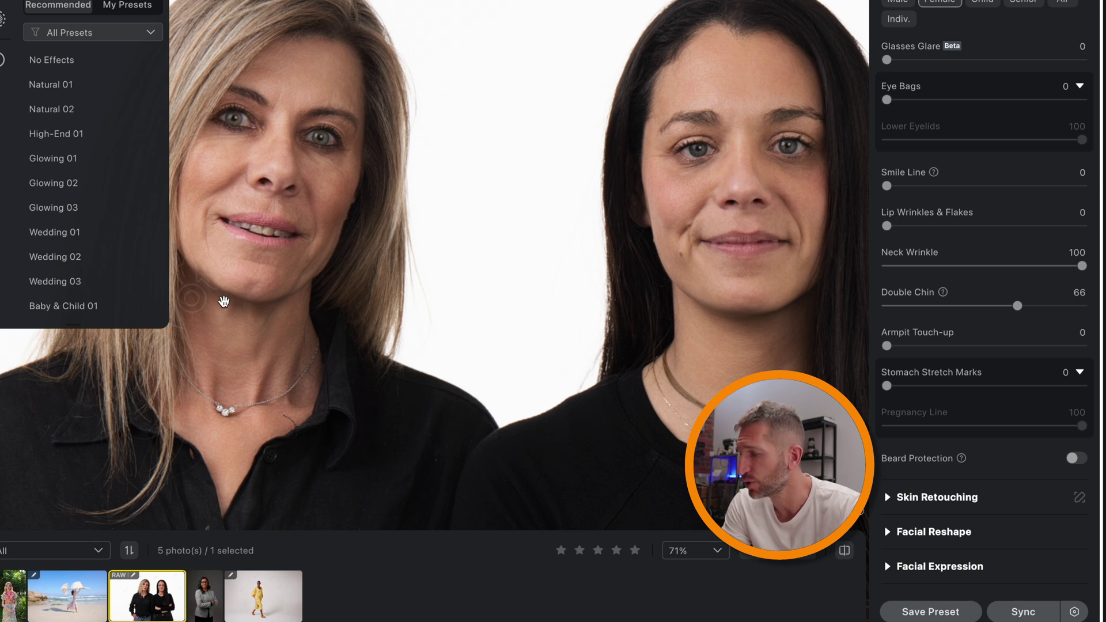
Step: Expand the Skin Retouching settings and look through the face and body skin options
{"action": "scroll", "coordinate": [1066, 386], "scroll_direction": "down", "scroll_amount": 5}
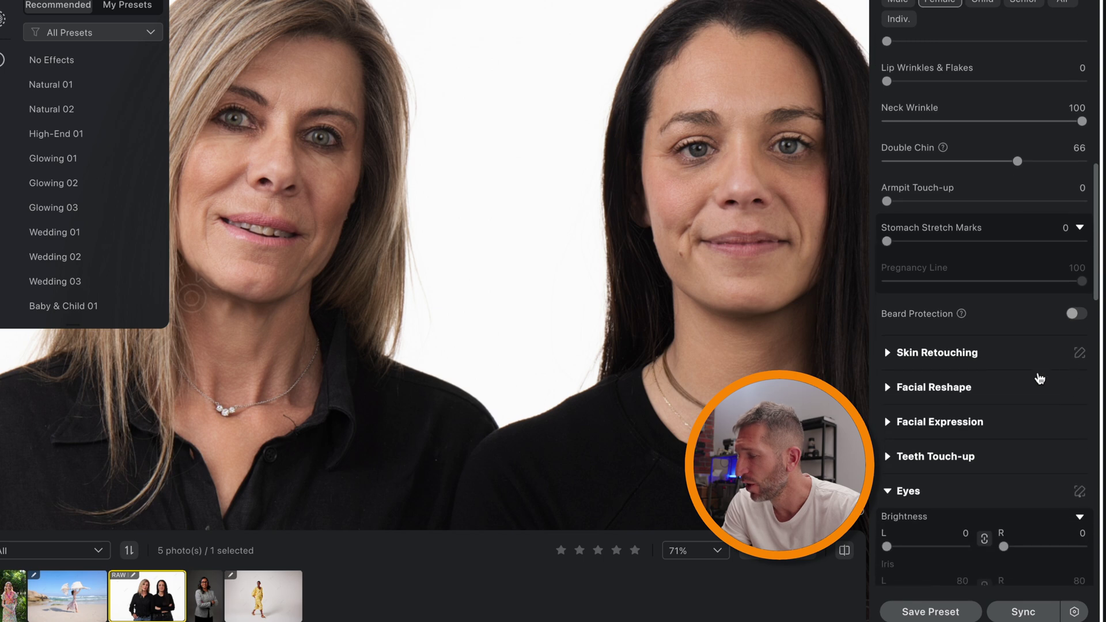
{"action": "left_click", "coordinate": [888, 354]}
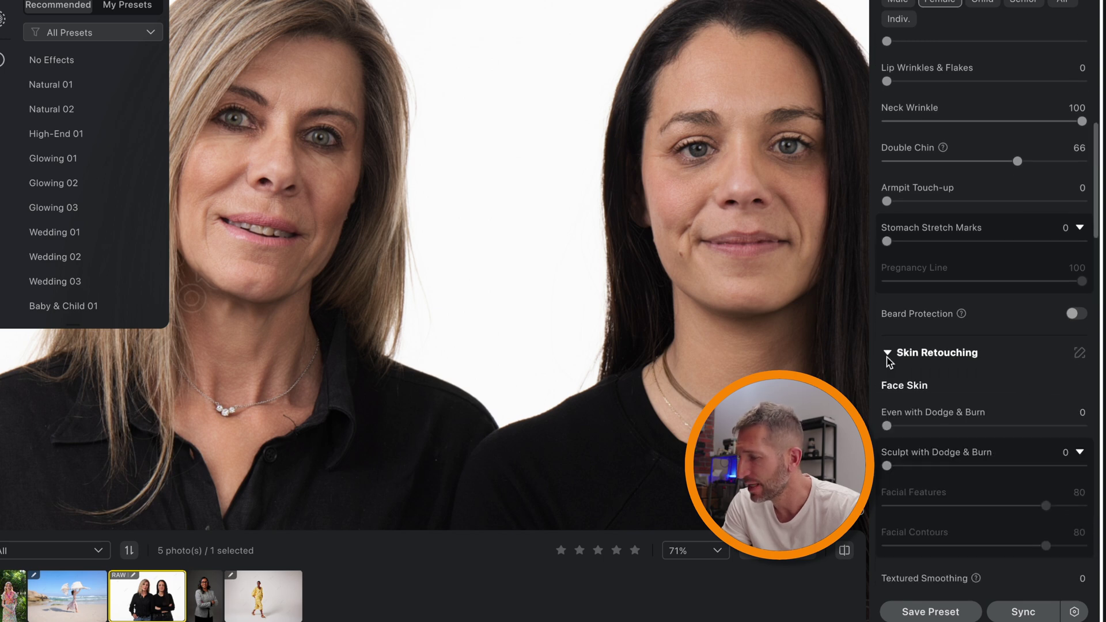
{"action": "scroll", "coordinate": [889, 362], "scroll_direction": "down", "scroll_amount": 5}
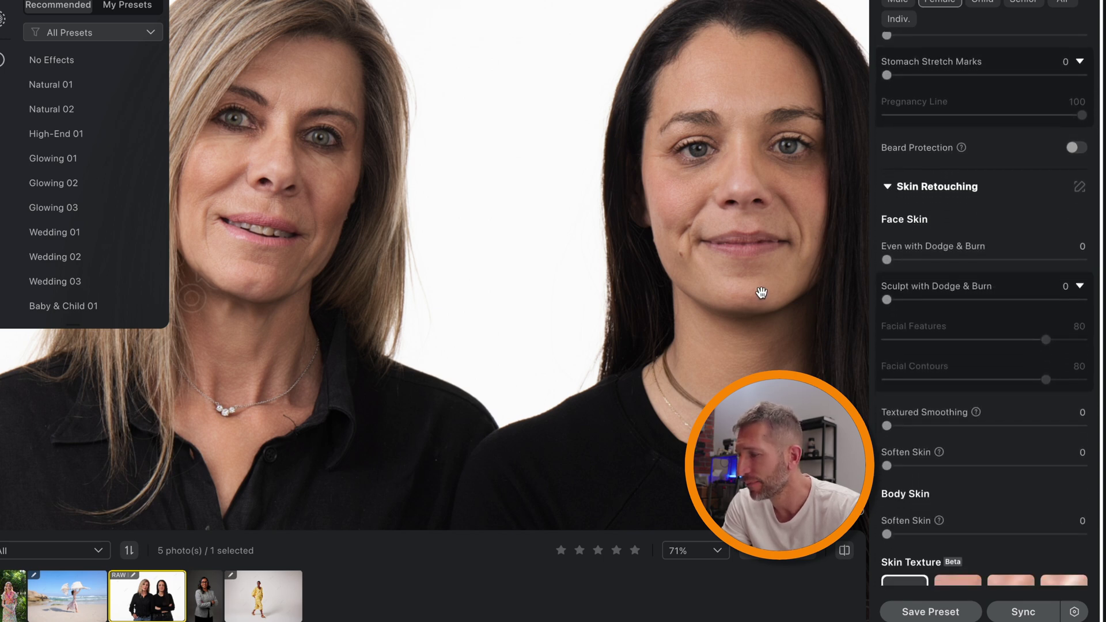
{"action": "scroll", "coordinate": [685, 258], "scroll_direction": "down", "scroll_amount": 2}
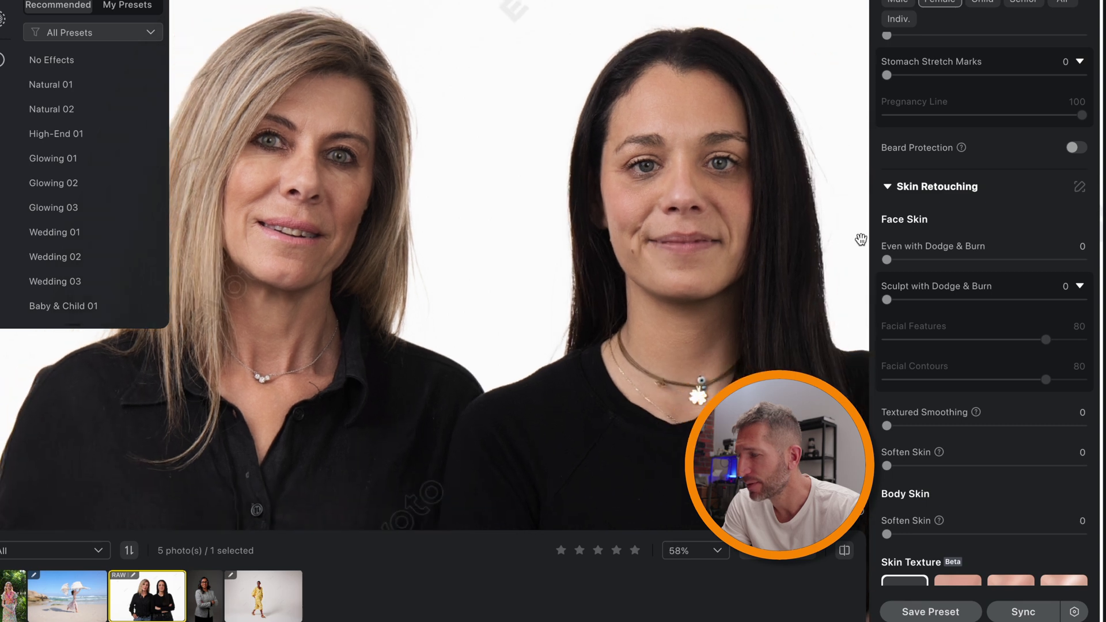
Step: Set Eye Wrinkle to 55 and Dark Circle to 71 under Blemish Removal
{"action": "scroll", "coordinate": [963, 213], "scroll_direction": "down", "scroll_amount": 12}
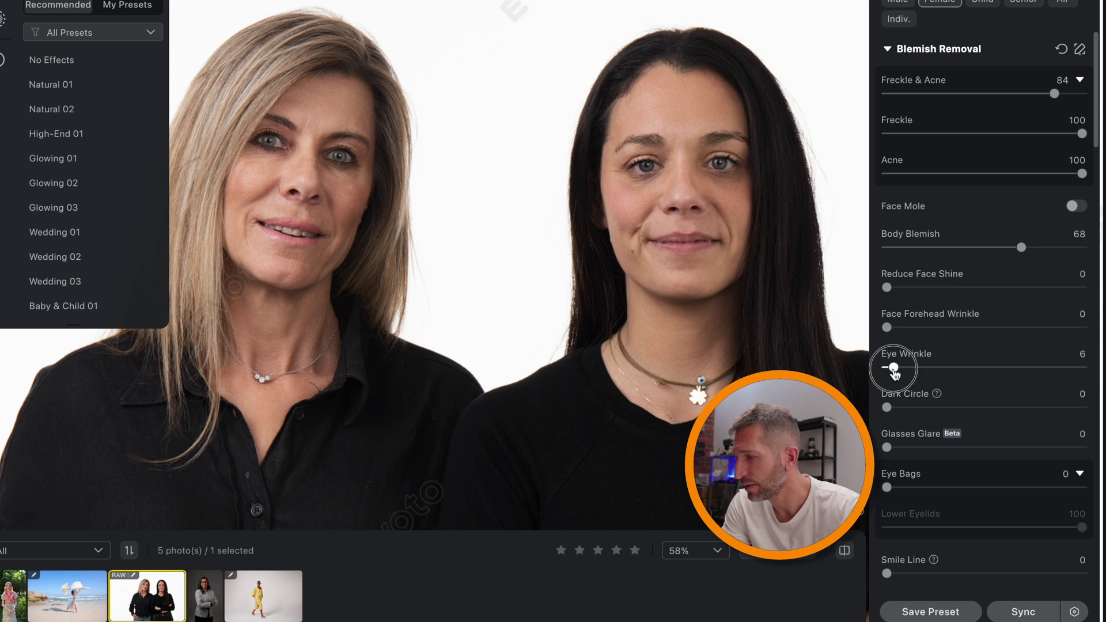
{"action": "left_click_drag", "start_coordinate": [888, 367], "coordinate": [996, 372]}
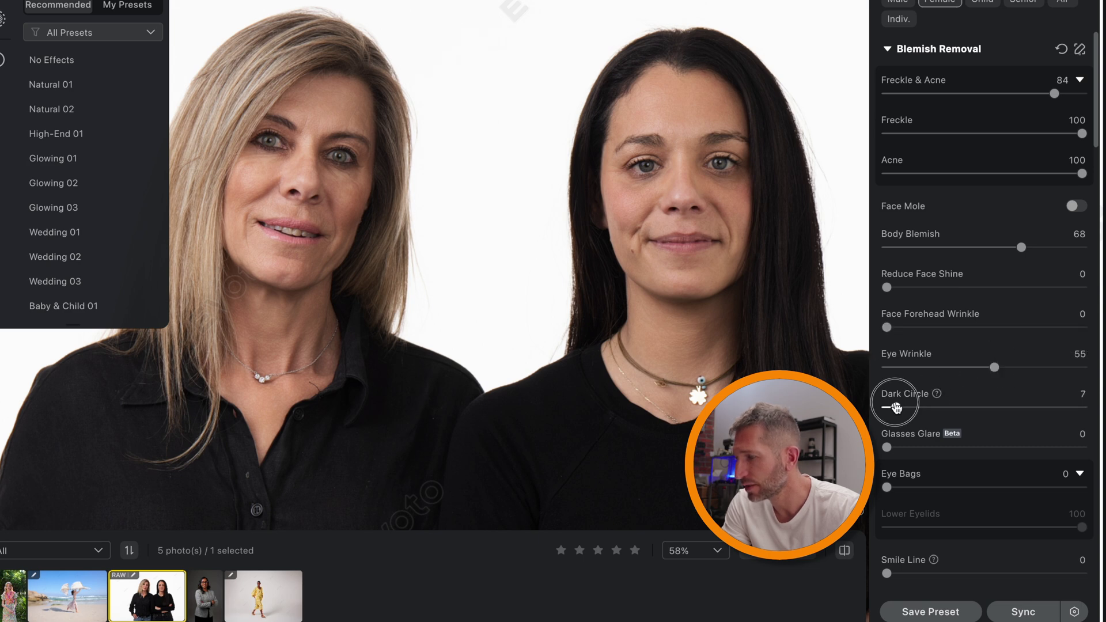
{"action": "left_click_drag", "start_coordinate": [888, 408], "coordinate": [1029, 397]}
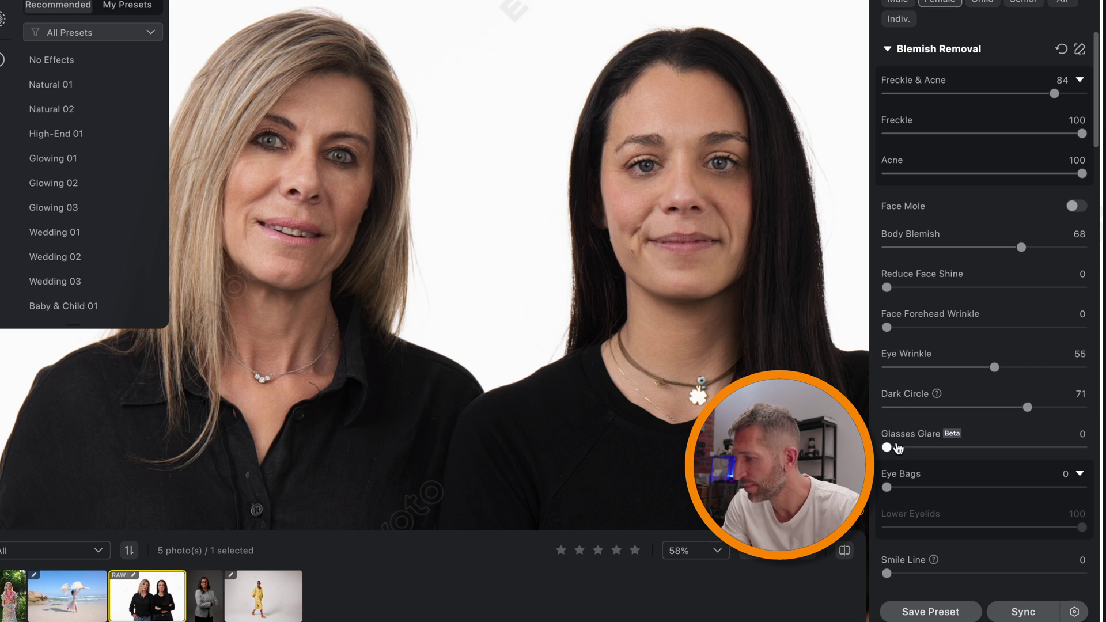
Step: Set Eye Bags to 68 with Lower Eyelids at 83
{"action": "scroll", "coordinate": [907, 386], "scroll_direction": "down", "scroll_amount": 2}
{"action": "scroll", "coordinate": [907, 386], "scroll_direction": "down", "scroll_amount": 1}
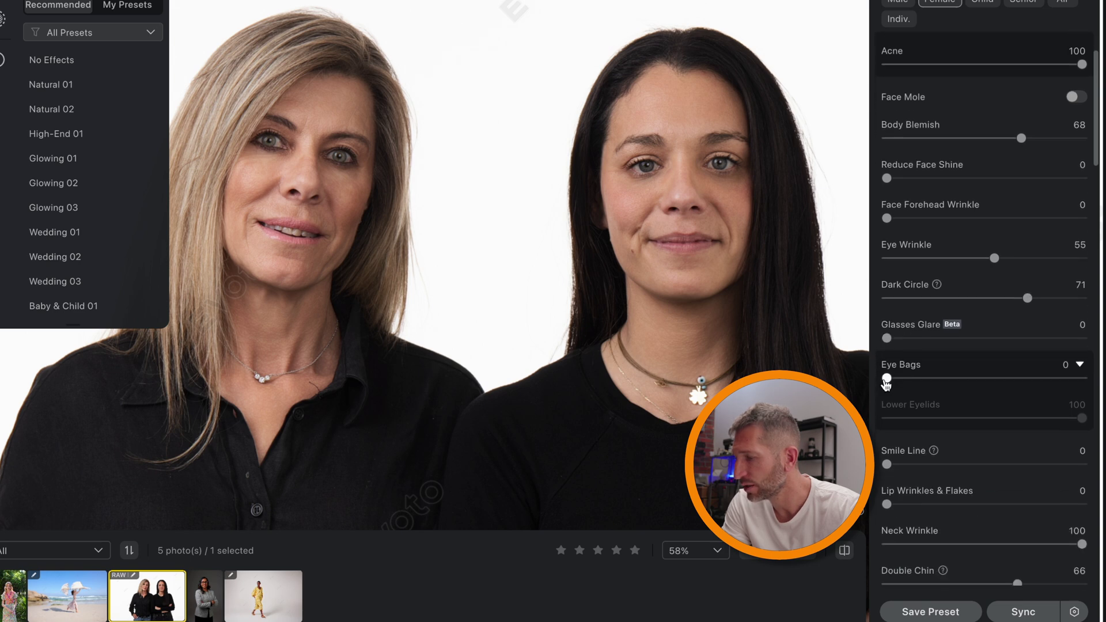
{"action": "left_click_drag", "start_coordinate": [888, 378], "coordinate": [1023, 381]}
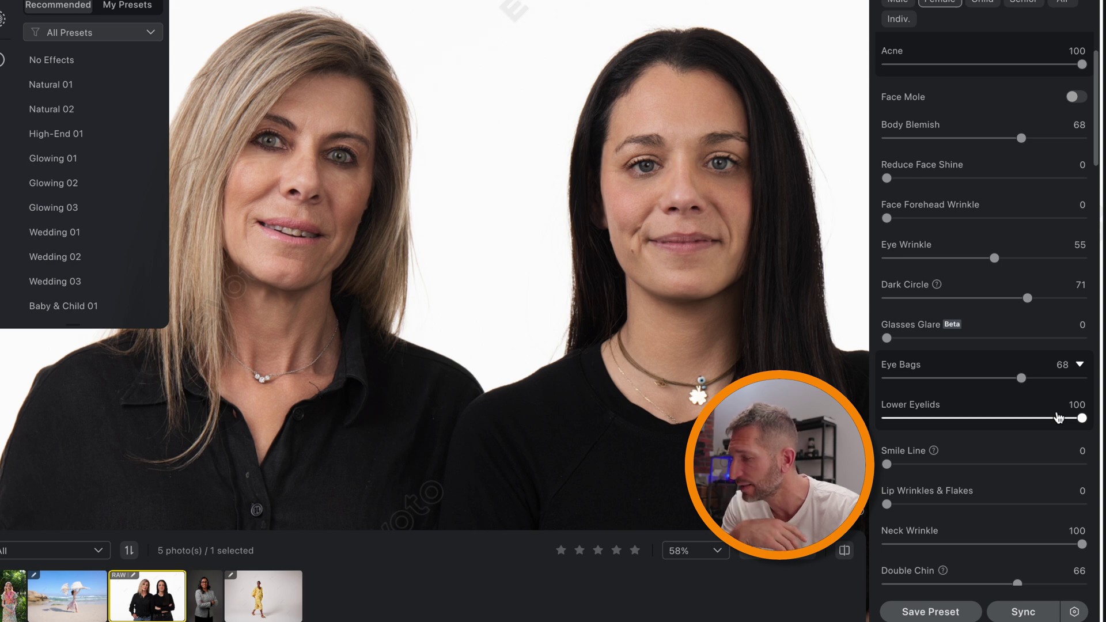
{"action": "left_click_drag", "start_coordinate": [1081, 419], "coordinate": [1052, 418]}
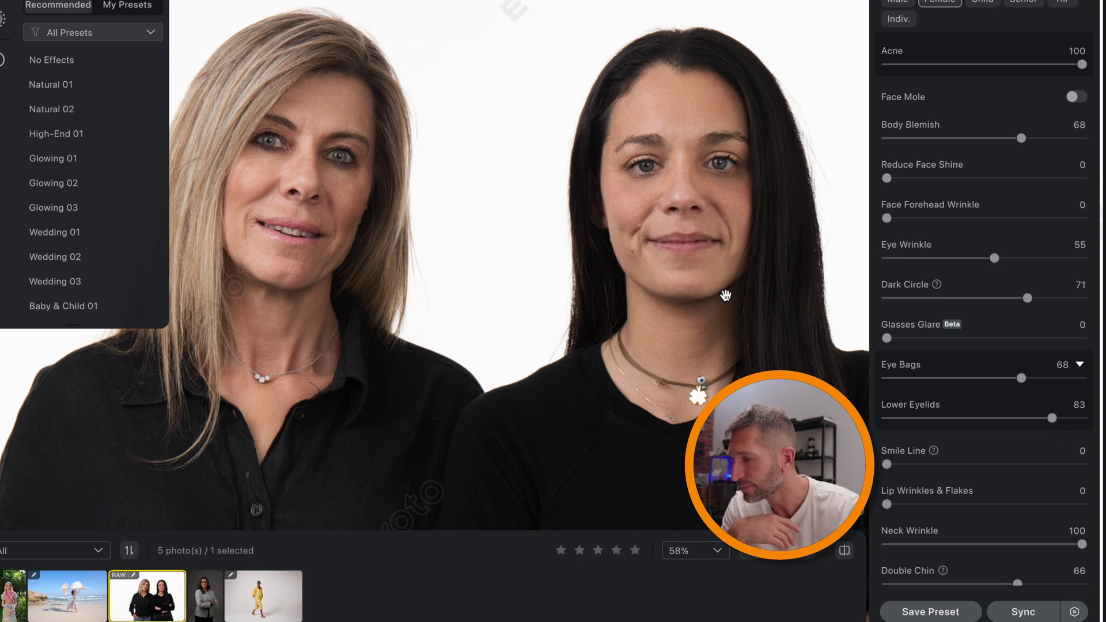
Step: Set Lip Wrinkles & Flakes to 68 and compare the blonde woman's lips before and after
{"action": "scroll", "coordinate": [707, 226], "scroll_direction": "up", "scroll_amount": 3}
{"action": "left_click_drag", "start_coordinate": [709, 227], "coordinate": [437, 237]}
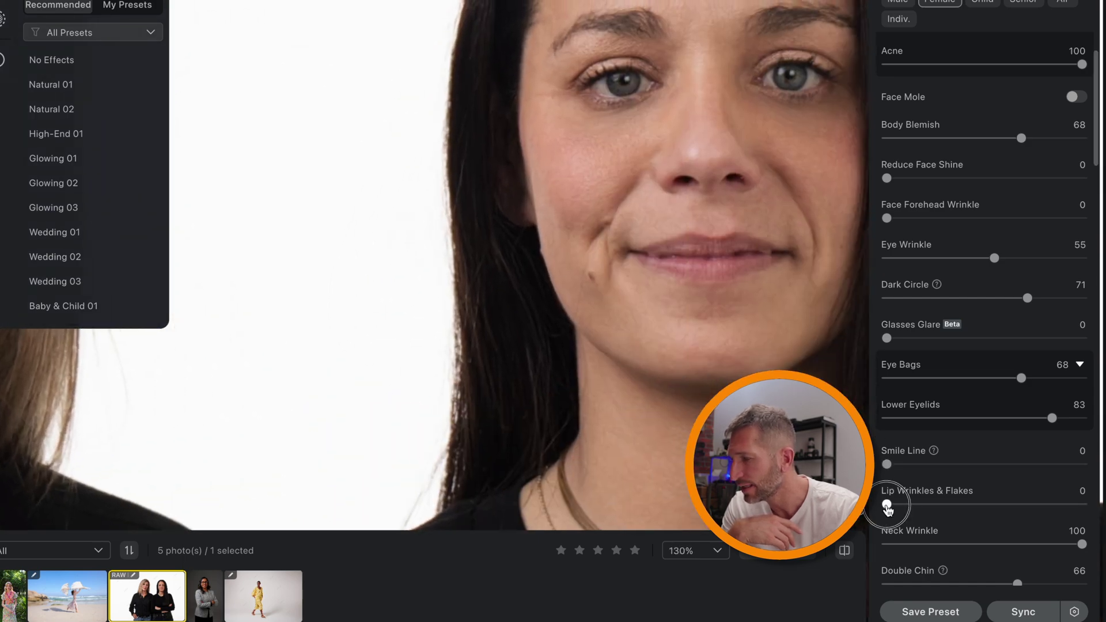
{"action": "left_click_drag", "start_coordinate": [887, 506], "coordinate": [1022, 505]}
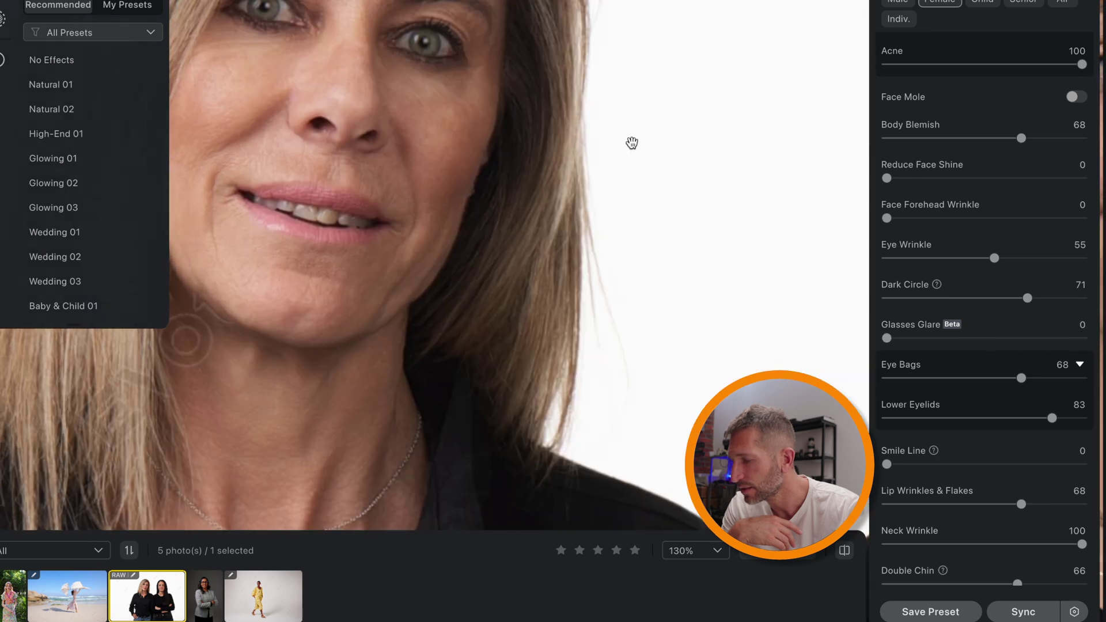
{"action": "left_click", "coordinate": [846, 557]}
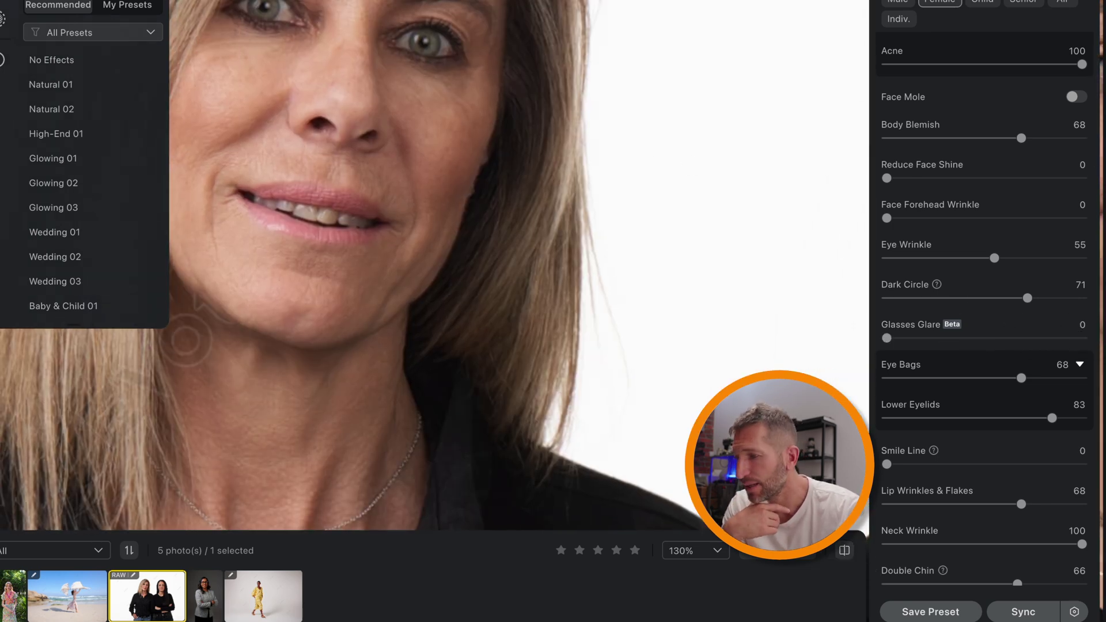
{"action": "scroll", "coordinate": [722, 357], "scroll_direction": "down", "scroll_amount": 2}
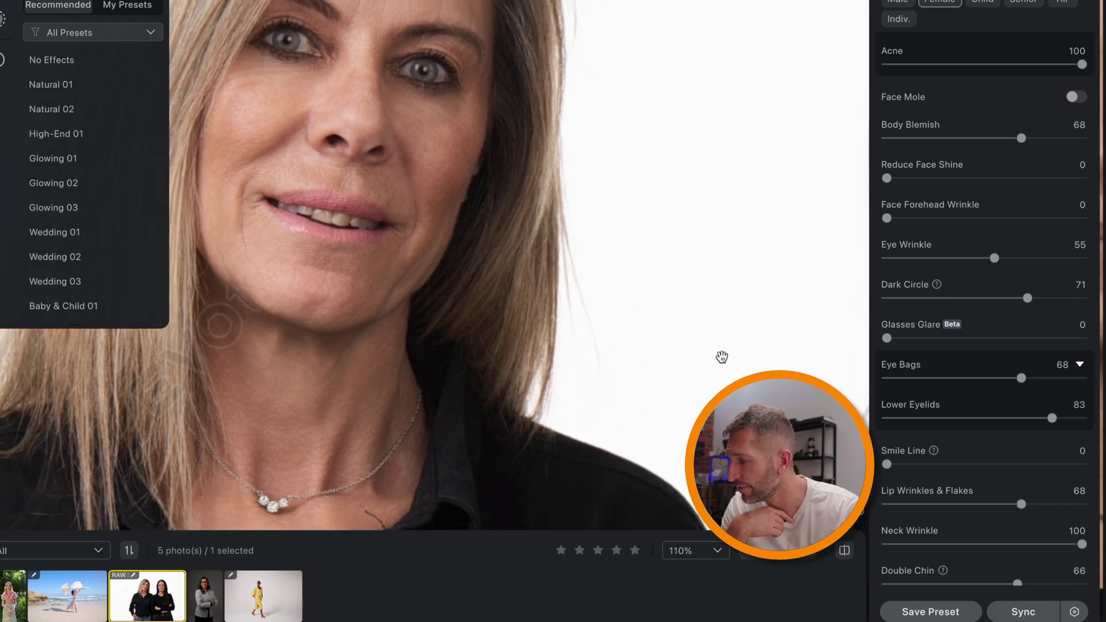
Step: Set Sculpt with Dodge & Burn to 81 for the face skin and compare the blonde woman's face before and after
{"action": "scroll", "coordinate": [928, 329], "scroll_direction": "down", "scroll_amount": 10}
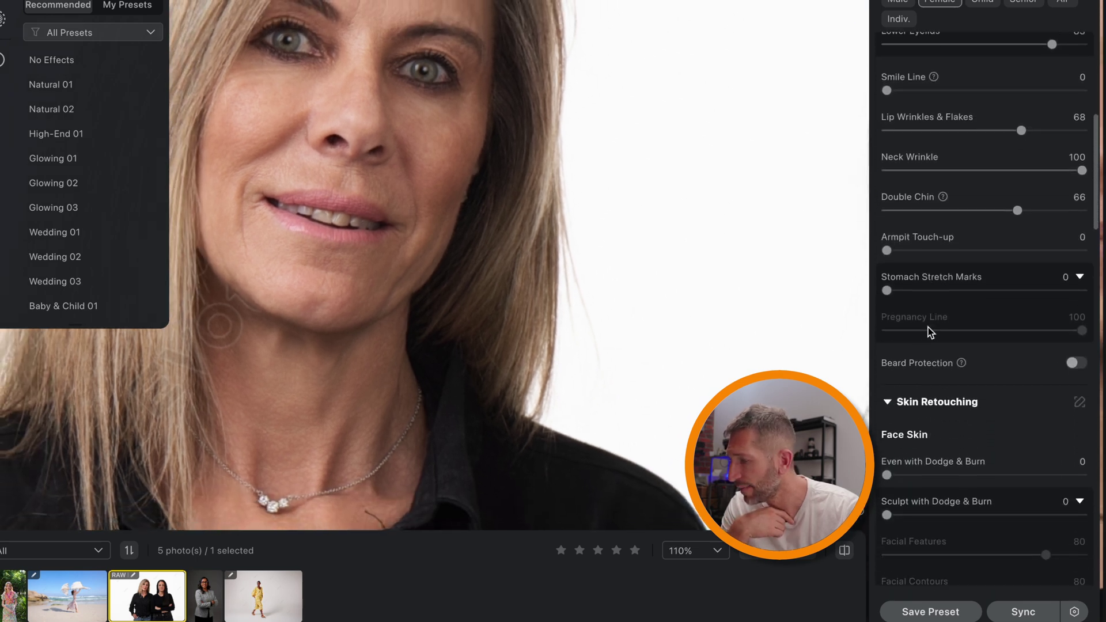
{"action": "scroll", "coordinate": [929, 328], "scroll_direction": "down", "scroll_amount": 1}
{"action": "scroll", "coordinate": [371, 199], "scroll_direction": "down", "scroll_amount": 2}
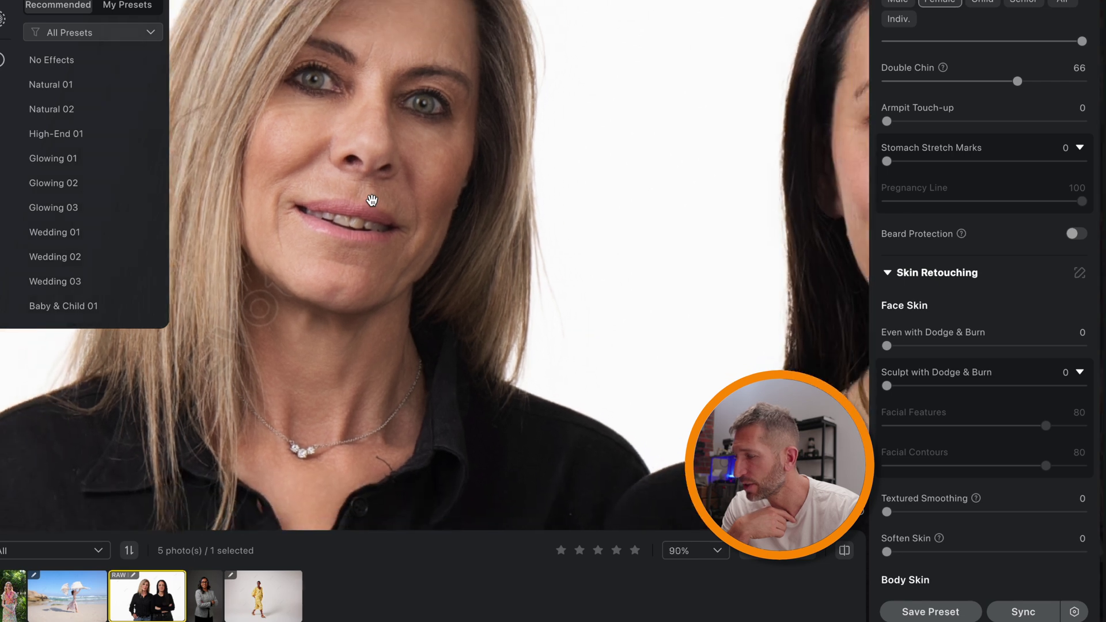
{"action": "left_click_drag", "start_coordinate": [888, 386], "coordinate": [1048, 386]}
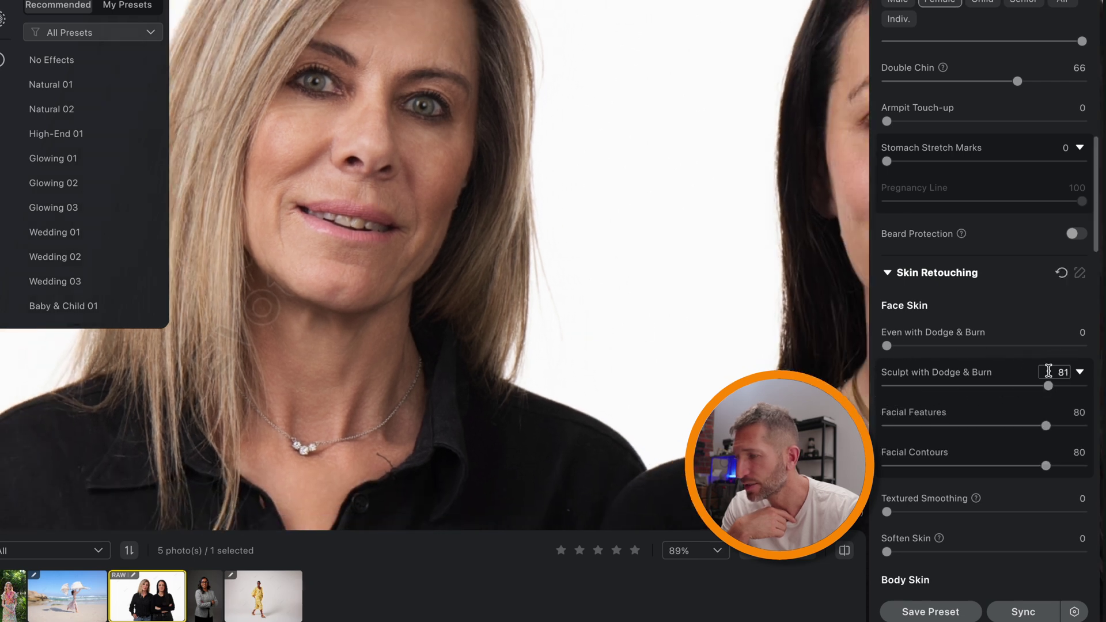
{"action": "left_click", "coordinate": [846, 551]}
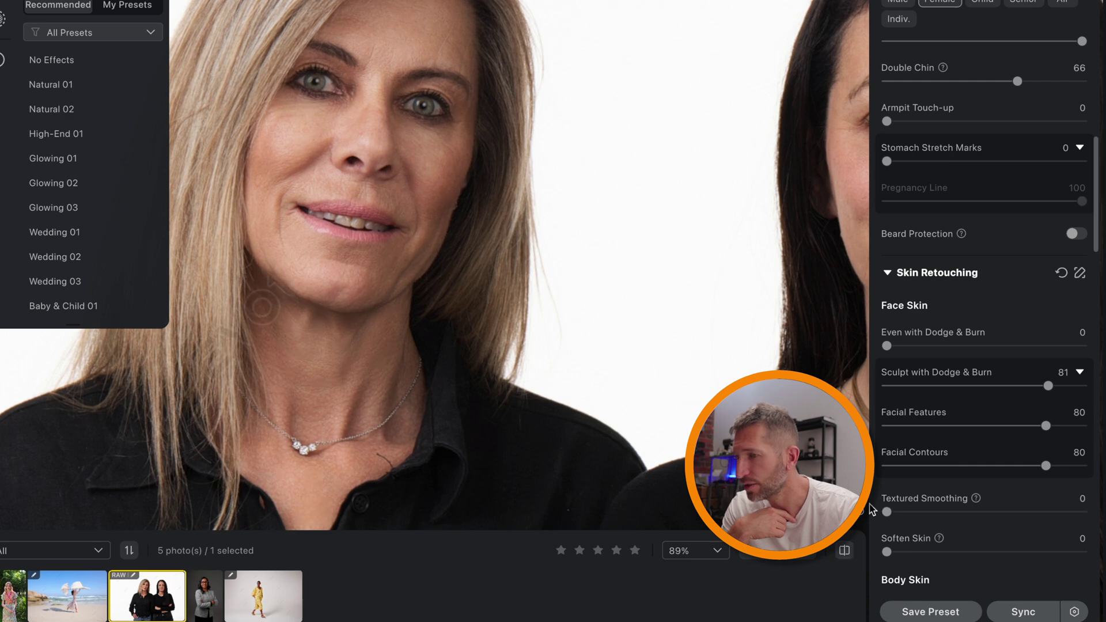
Step: Reset all edits on the portrait, and set Sculpt with Dodge & Burn to 100 for the face skin
{"action": "left_click", "coordinate": [804, 551]}
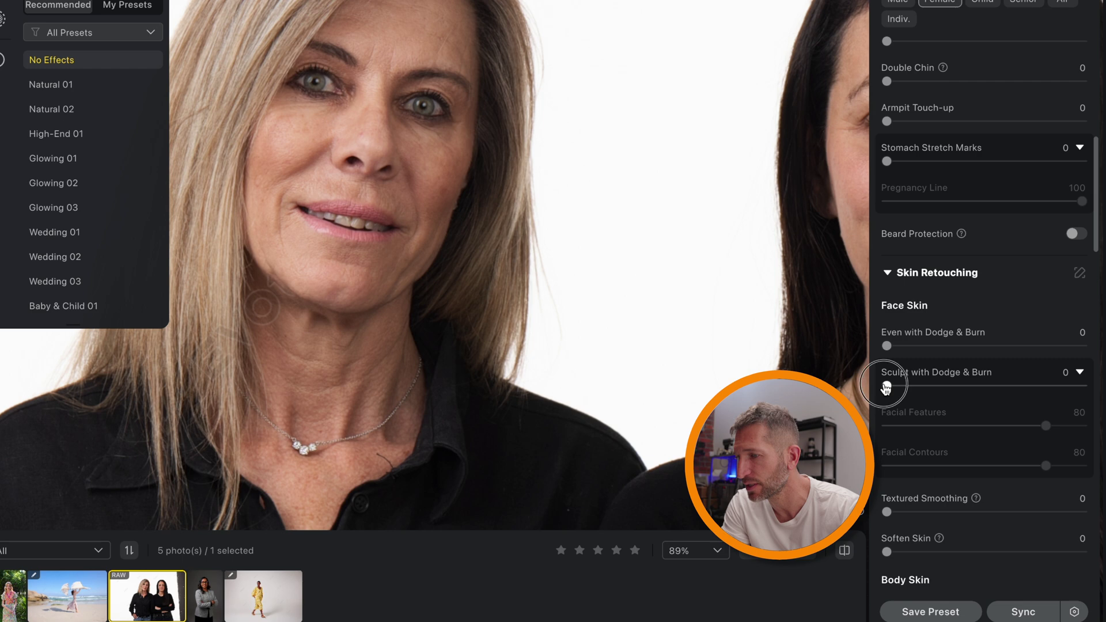
{"action": "left_click_drag", "start_coordinate": [887, 387], "coordinate": [1081, 386]}
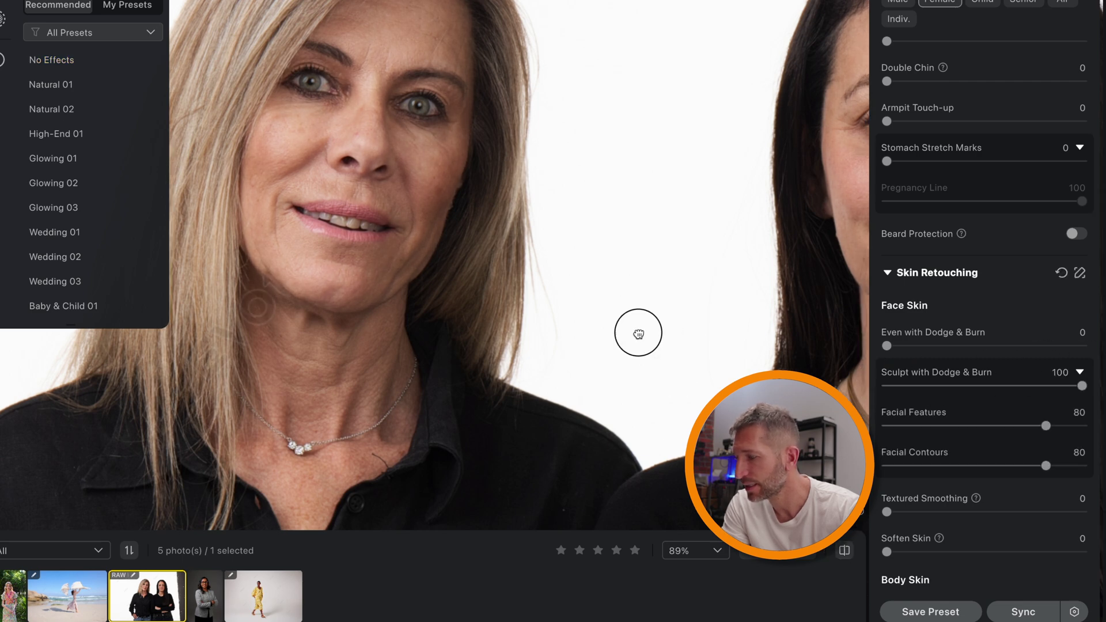
Step: Compare the dark-haired woman's face before and after the Dodge & Burn sculpting several times
{"action": "left_click_drag", "start_coordinate": [638, 329], "coordinate": [379, 337]}
{"action": "left_click", "coordinate": [844, 555]}
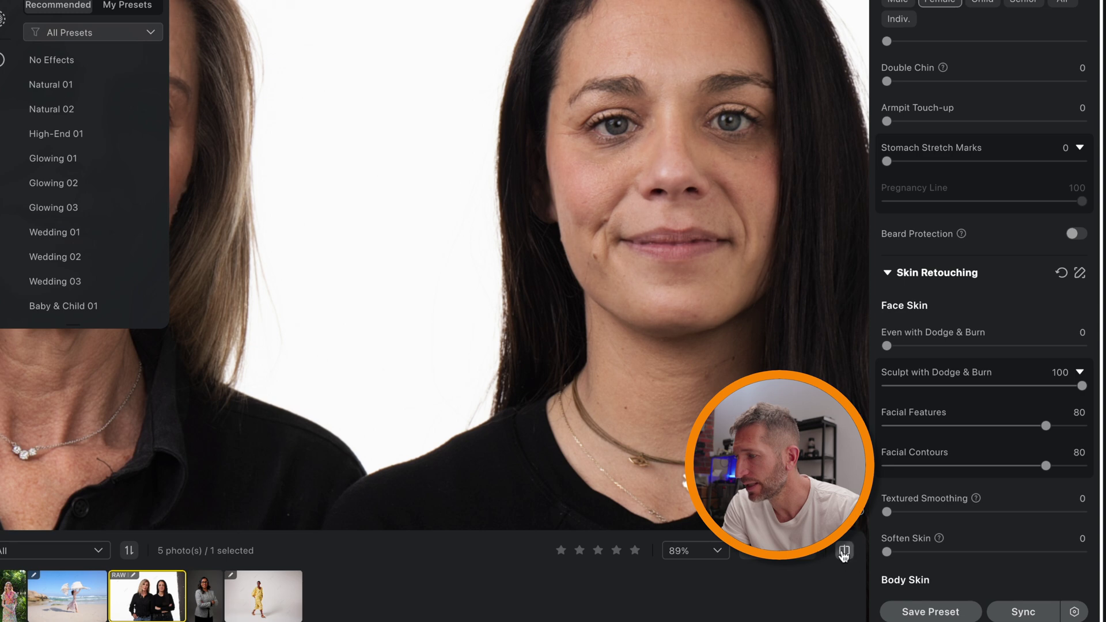
{"action": "left_click", "coordinate": [844, 555]}
{"action": "left_click", "coordinate": [844, 555]}
{"action": "left_click", "coordinate": [844, 555]}
{"action": "left_click", "coordinate": [844, 555]}
{"action": "left_click", "coordinate": [844, 555]}
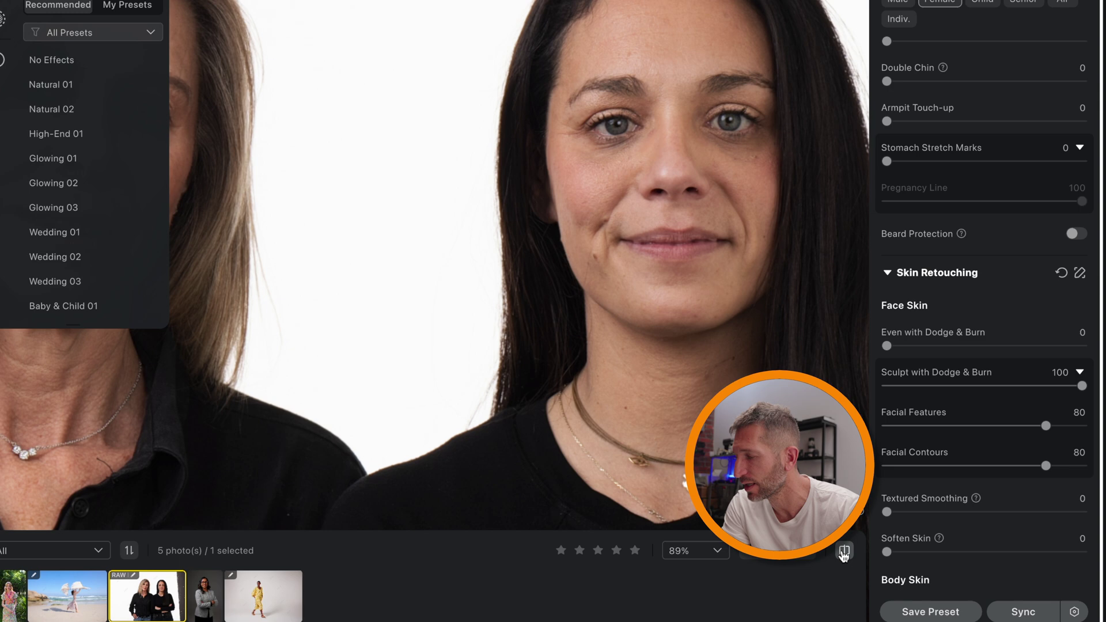
{"action": "left_click", "coordinate": [844, 555]}
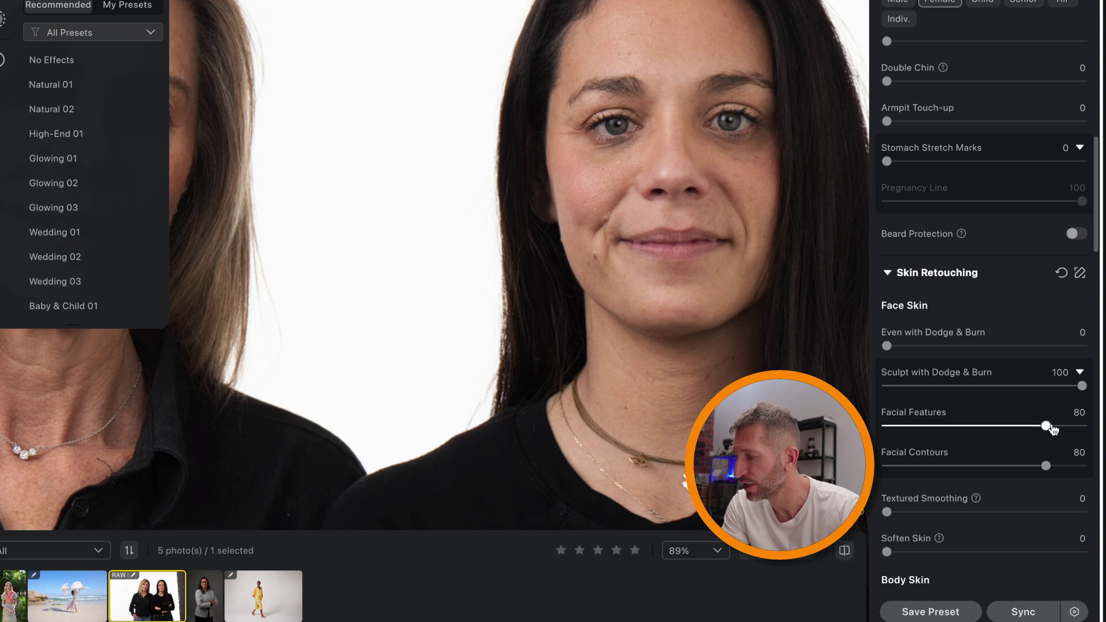
Step: Raise Facial Features and Facial Contours to 100 under Sculpt with Dodge & Burn
{"action": "left_click_drag", "start_coordinate": [1052, 429], "coordinate": [1080, 427]}
{"action": "left_click_drag", "start_coordinate": [1053, 465], "coordinate": [1084, 465]}
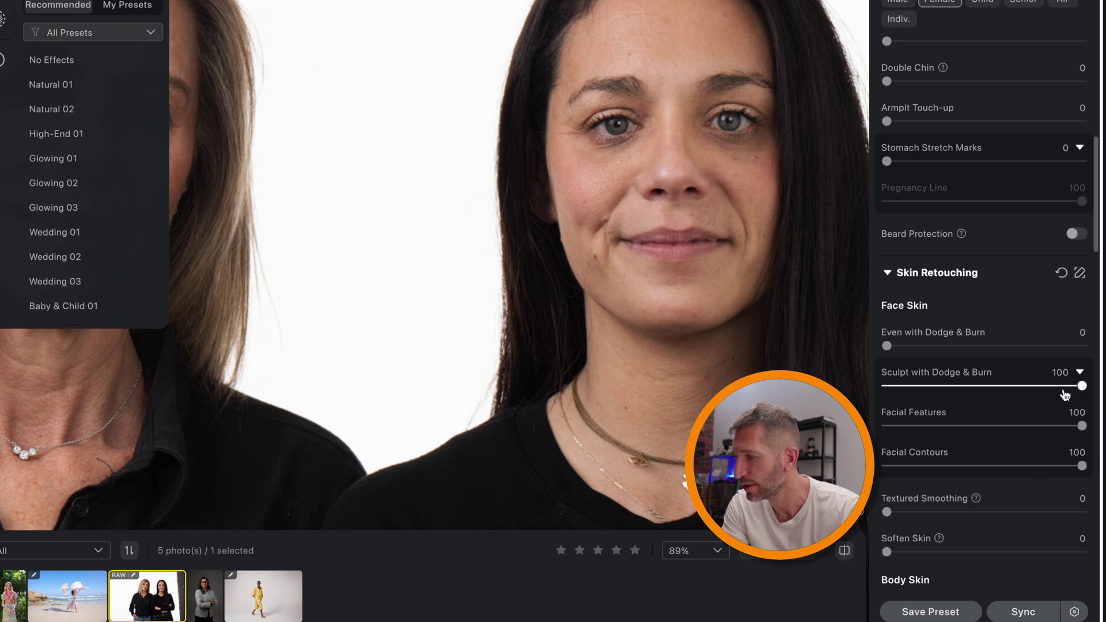
Step: Set Soften Skin to 38 under Body Skin and inspect the effect on the dark-haired woman's face and neck
{"action": "mouse_move", "coordinate": [1083, 386]}
{"action": "left_mouse_down"}
{"action": "mouse_move", "coordinate": [919, 386]}
{"action": "mouse_move", "coordinate": [1081, 385]}
{"action": "left_mouse_up"}
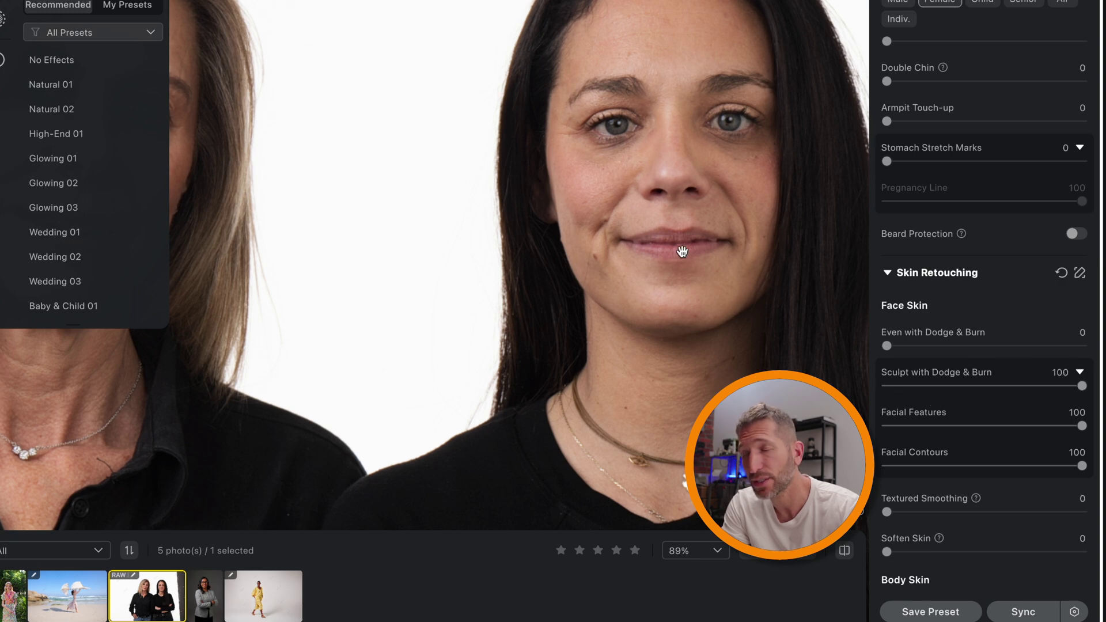
{"action": "scroll", "coordinate": [656, 244], "scroll_direction": "down", "scroll_amount": 3}
{"action": "scroll", "coordinate": [656, 244], "scroll_direction": "down", "scroll_amount": 2}
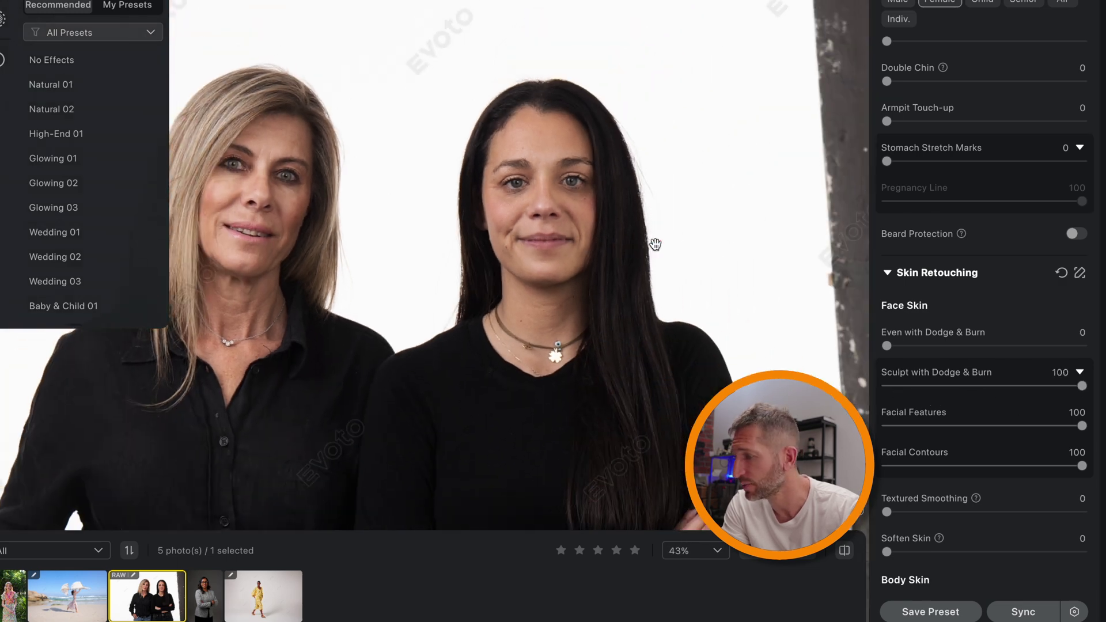
{"action": "scroll", "coordinate": [955, 356], "scroll_direction": "down", "scroll_amount": 5}
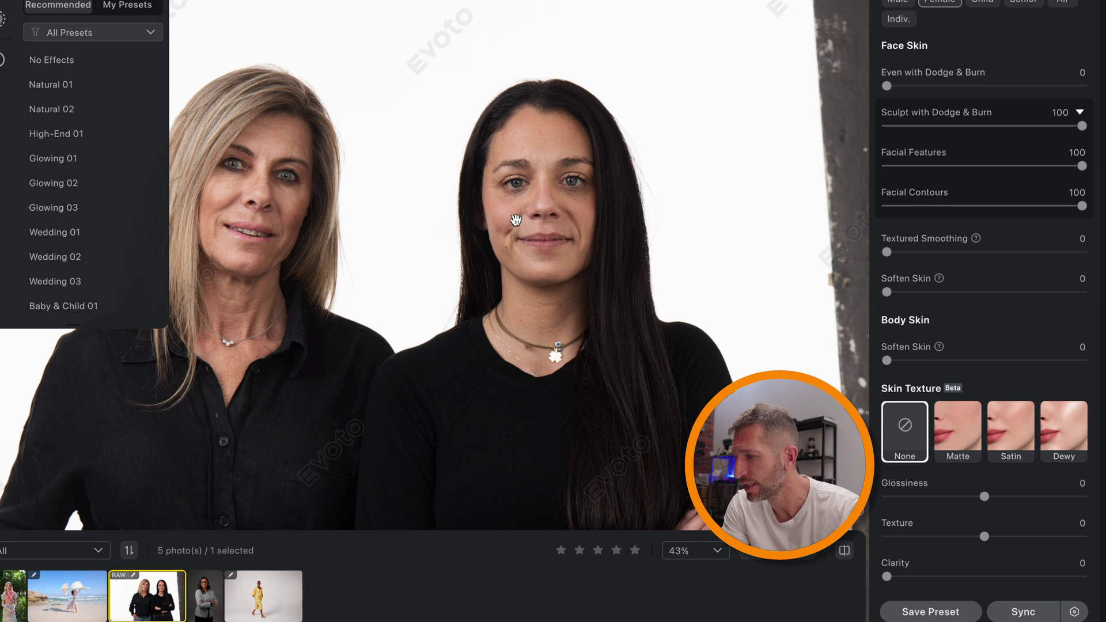
{"action": "scroll", "coordinate": [515, 213], "scroll_direction": "up", "scroll_amount": 5}
{"action": "left_click_drag", "start_coordinate": [516, 206], "coordinate": [199, 211]}
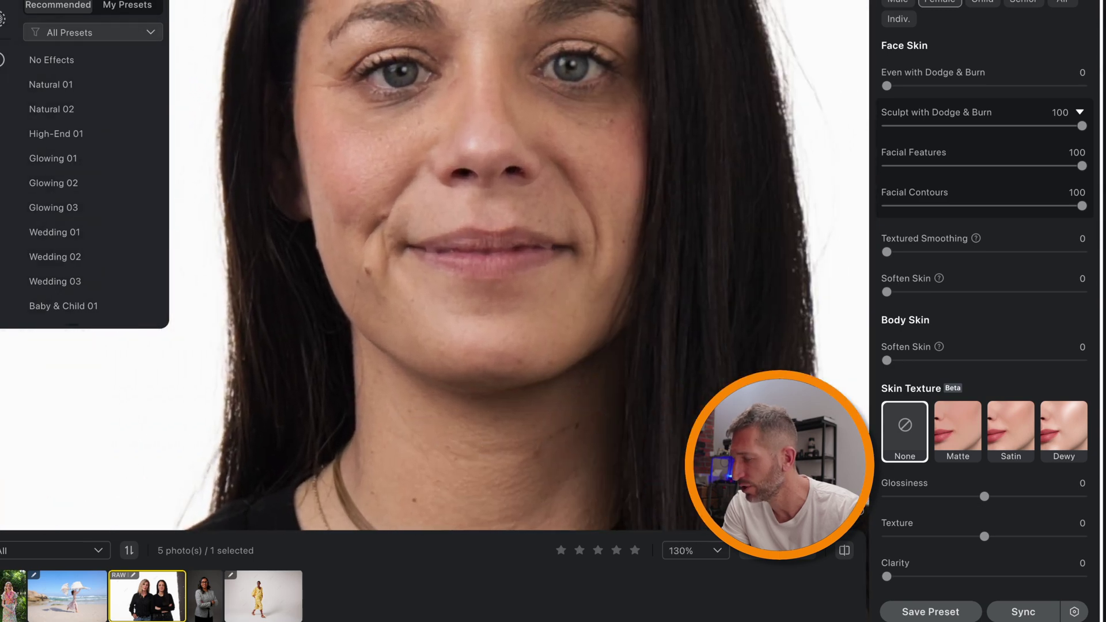
{"action": "left_click", "coordinate": [887, 361]}
{"action": "left_click_drag", "start_coordinate": [888, 363], "coordinate": [960, 361]}
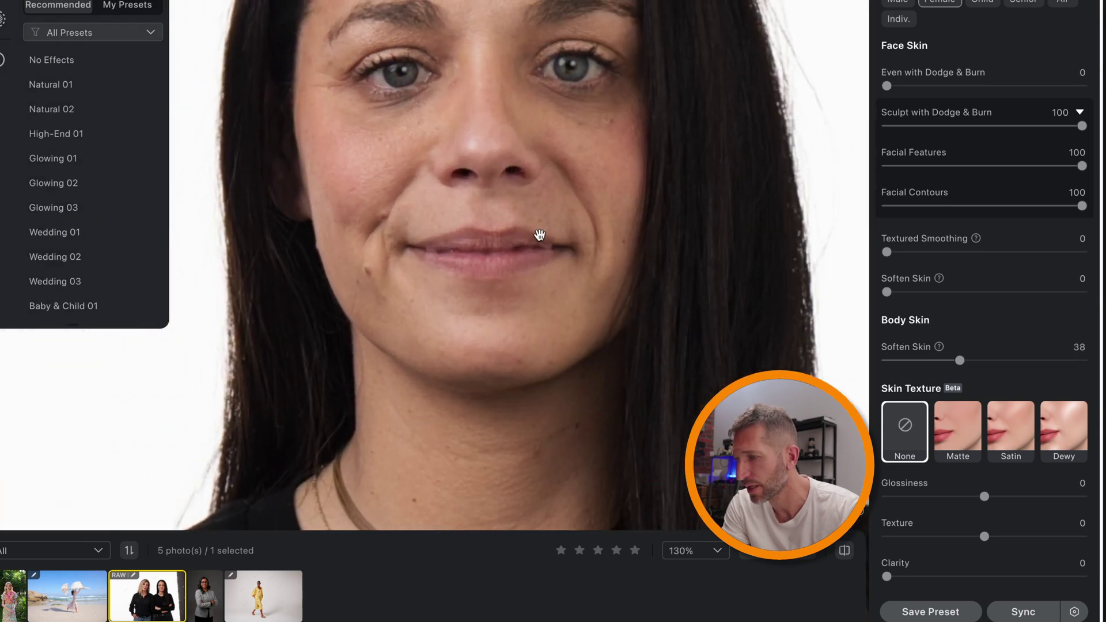
{"action": "left_click_drag", "start_coordinate": [507, 235], "coordinate": [486, 150]}
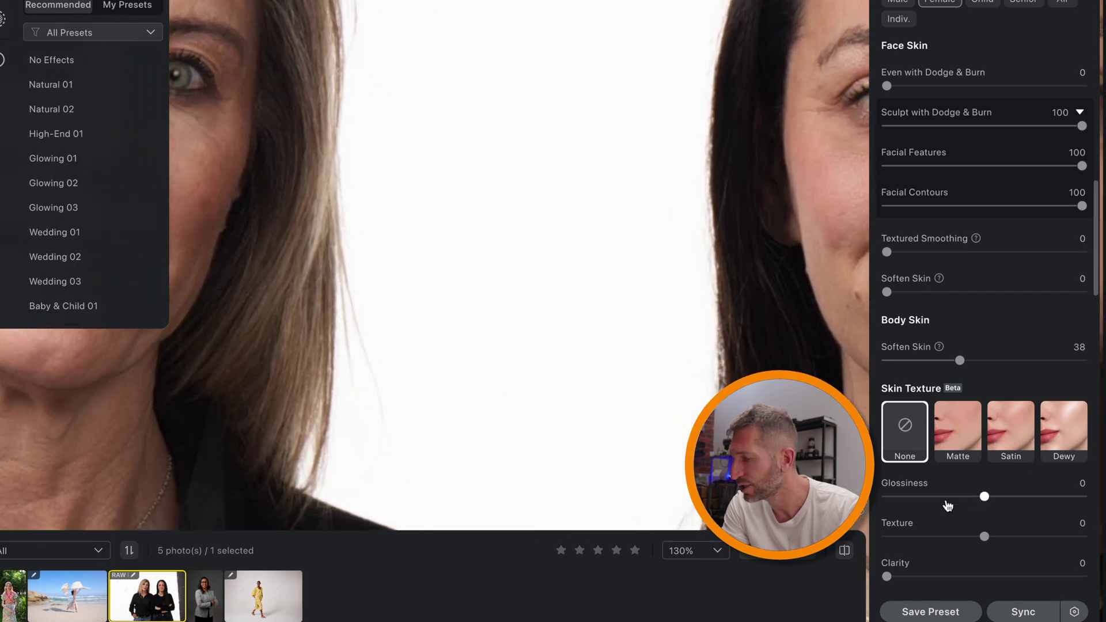
Step: Set the skin Texture to 4 and Soften Skin to 32 for the face and 59 for the body
{"action": "scroll", "coordinate": [940, 505], "scroll_direction": "down", "scroll_amount": 2}
{"action": "left_click_drag", "start_coordinate": [985, 462], "coordinate": [989, 462]}
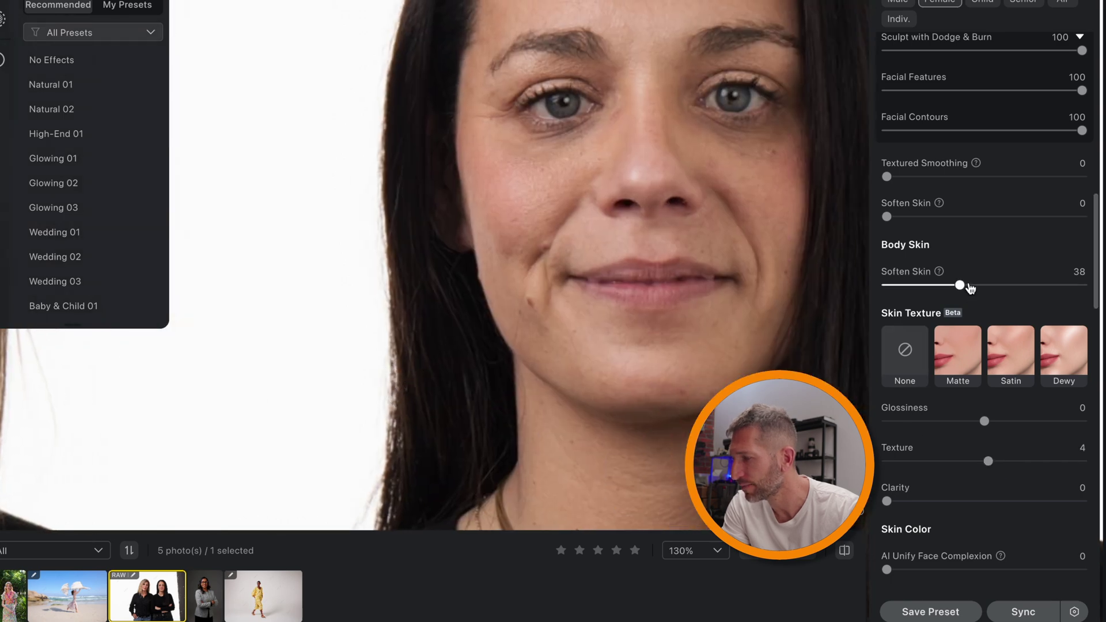
{"action": "left_click_drag", "start_coordinate": [887, 217], "coordinate": [948, 217]}
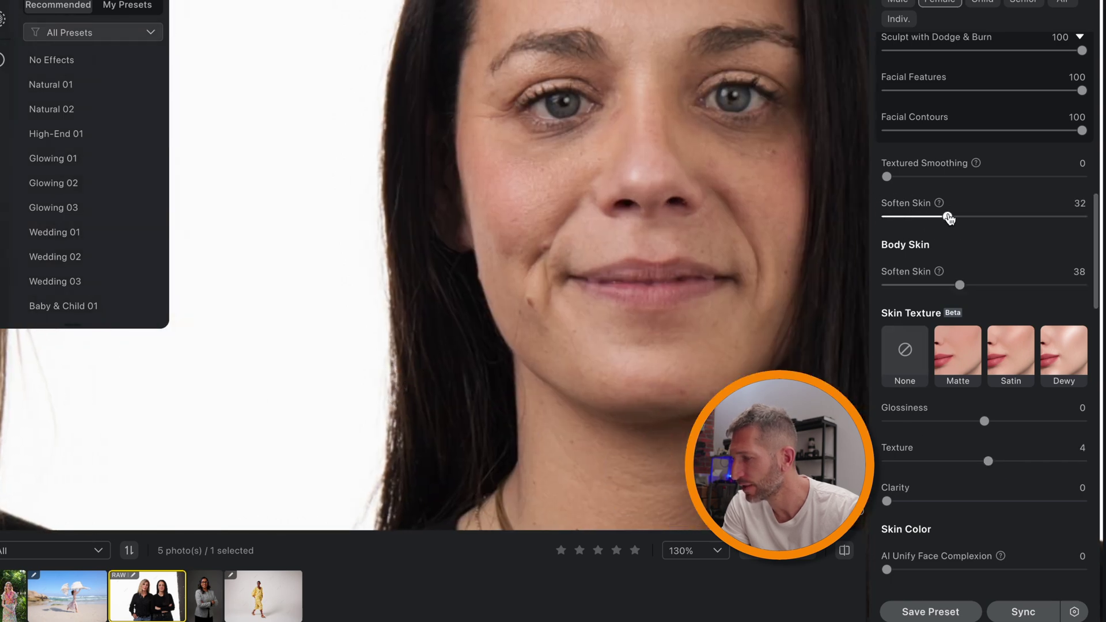
{"action": "left_click", "coordinate": [960, 284]}
{"action": "left_click_drag", "start_coordinate": [961, 284], "coordinate": [1003, 285]}
Step: Try the skin Texture at 62 and -100, set it to 90, and compare the dark-haired woman's face before and after
{"action": "left_click_drag", "start_coordinate": [989, 461], "coordinate": [1045, 460]}
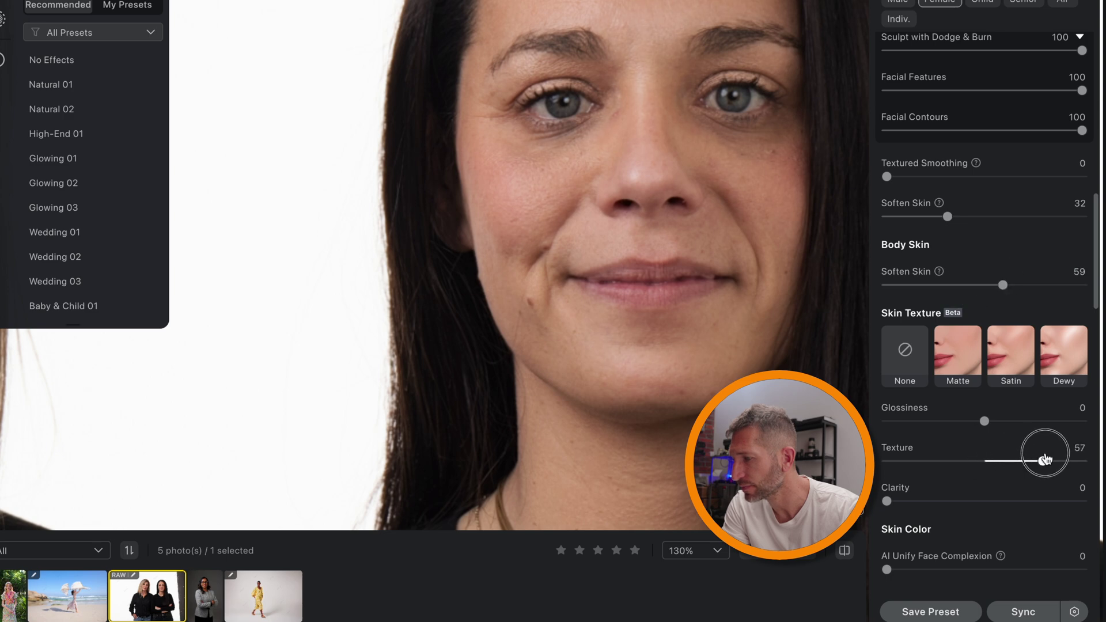
{"action": "left_click", "coordinate": [983, 455]}
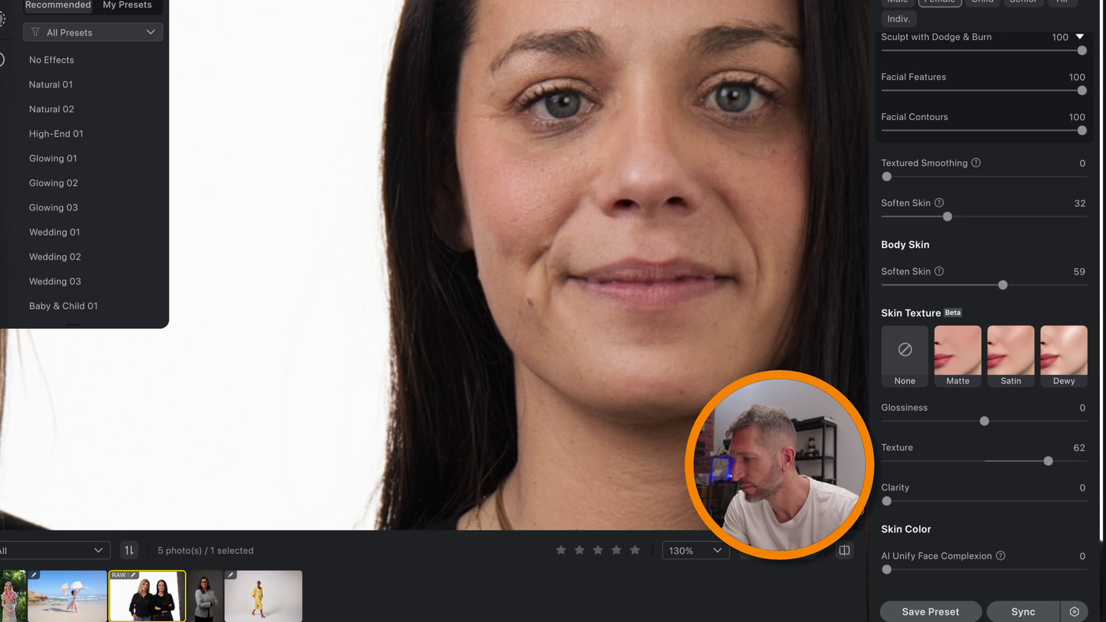
{"action": "left_click_drag", "start_coordinate": [1045, 461], "coordinate": [887, 461]}
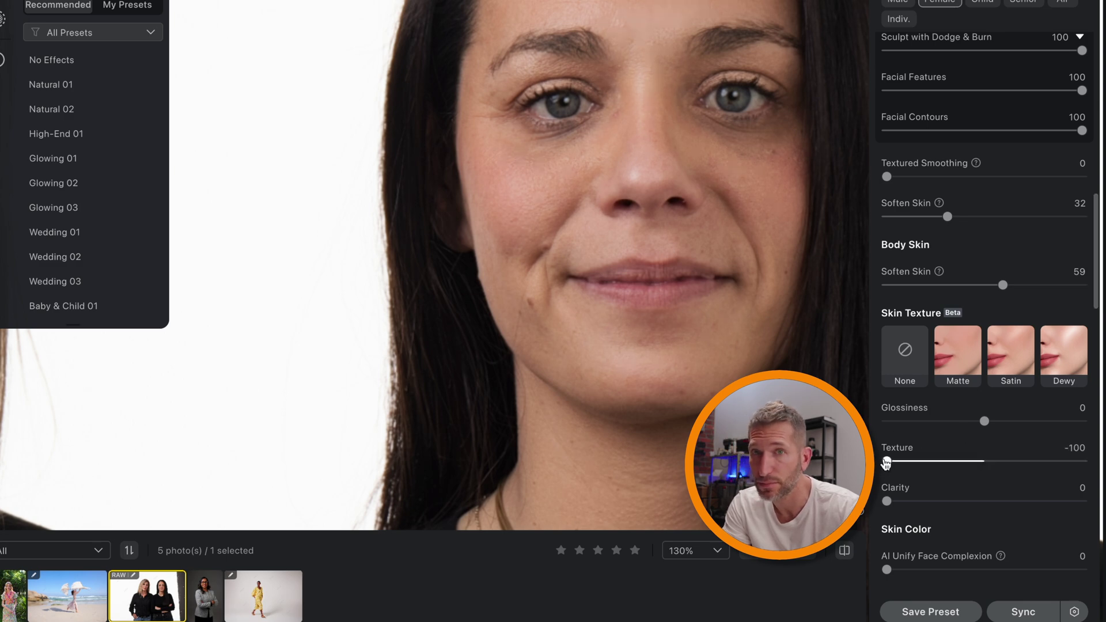
{"action": "left_click_drag", "start_coordinate": [887, 461], "coordinate": [1078, 461]}
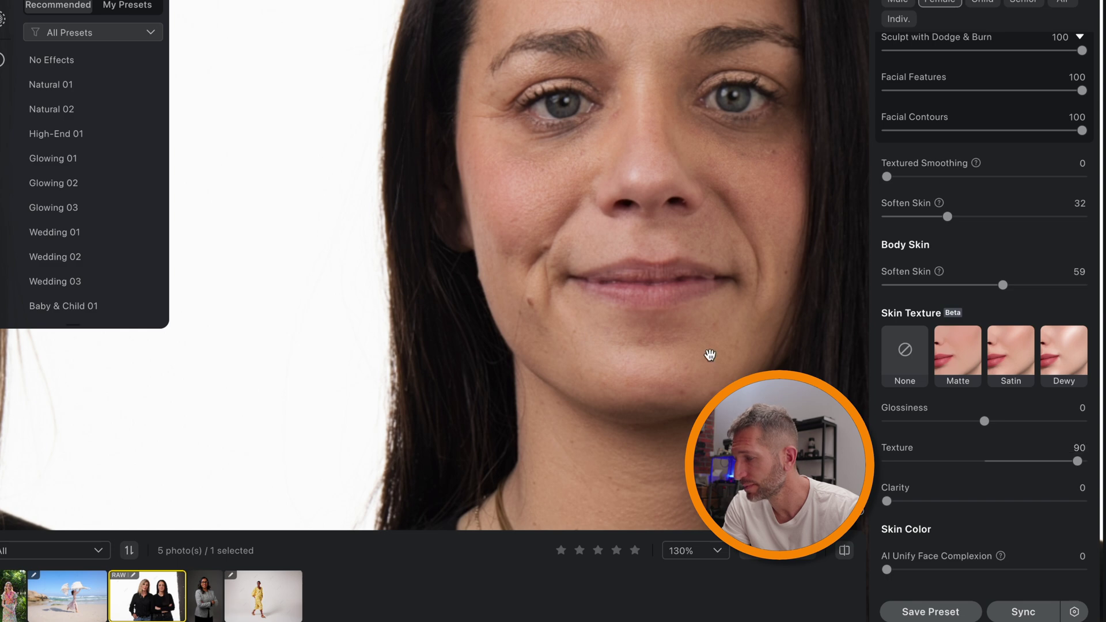
{"action": "left_click", "coordinate": [845, 551]}
{"action": "left_click", "coordinate": [846, 550]}
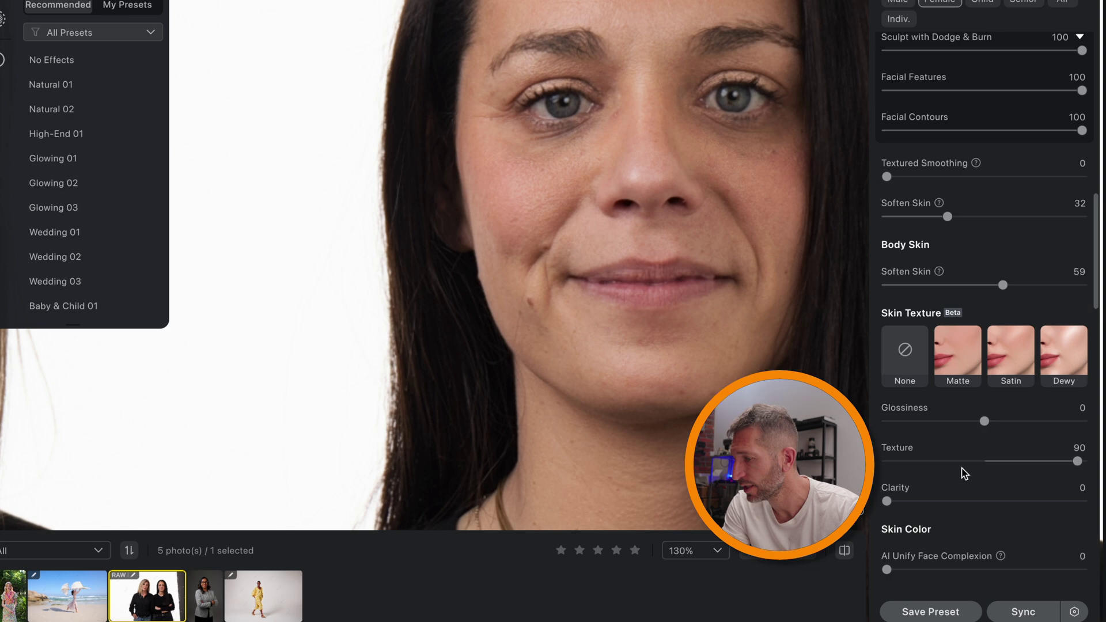
Step: Set AI Unify Body Complexion to 51 and compare both women's skin tones before and after
{"action": "scroll", "coordinate": [962, 471], "scroll_direction": "down", "scroll_amount": 5}
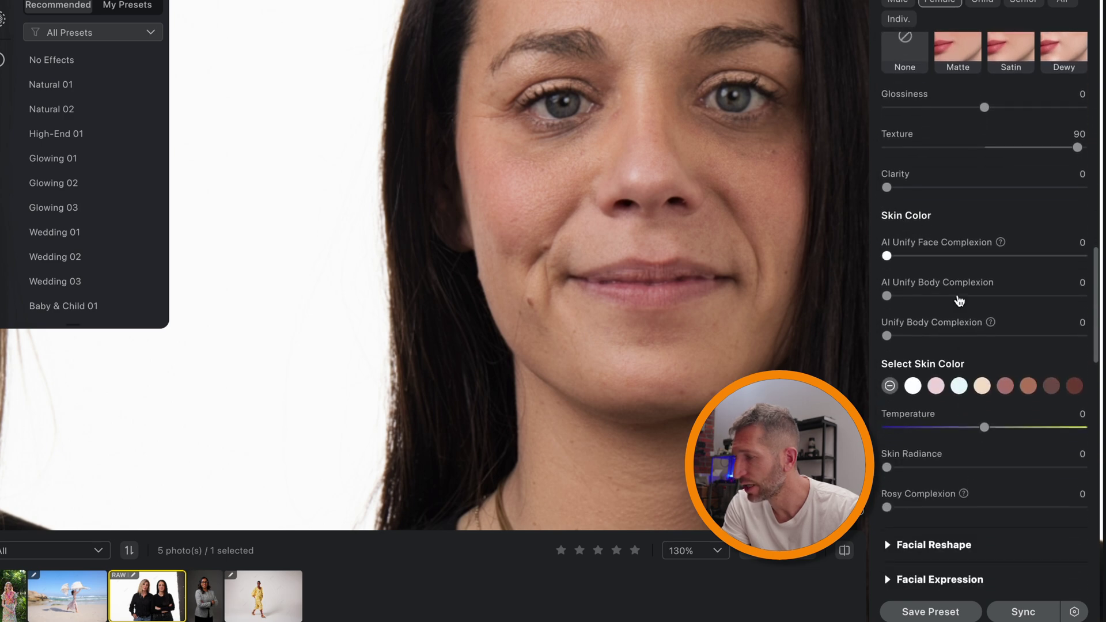
{"action": "scroll", "coordinate": [601, 242], "scroll_direction": "down", "scroll_amount": 3}
{"action": "scroll", "coordinate": [601, 242], "scroll_direction": "down", "scroll_amount": 2}
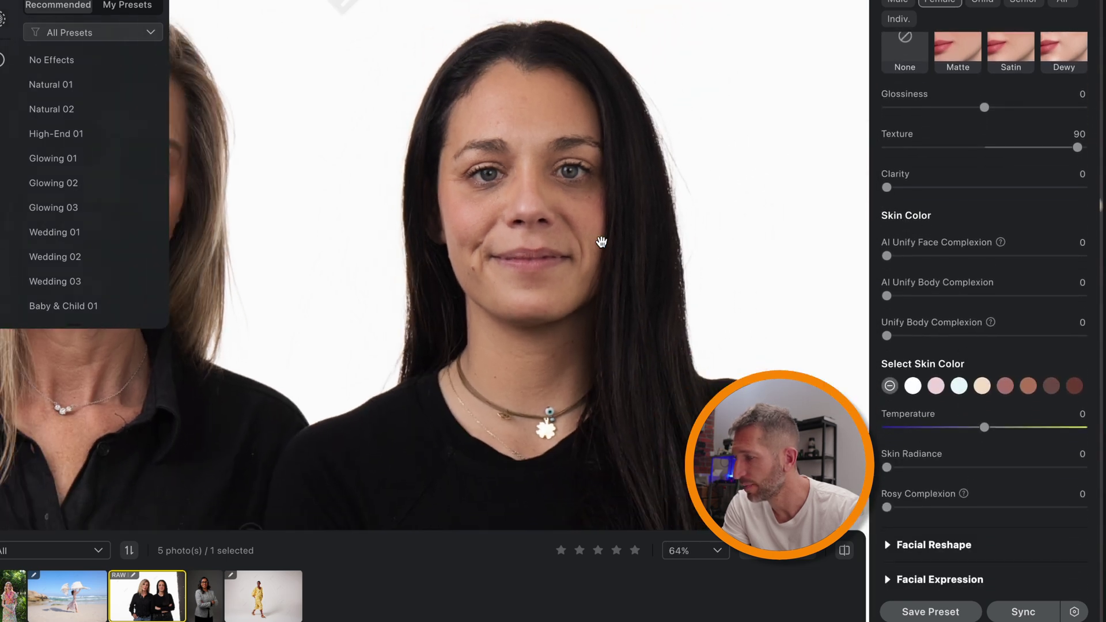
{"action": "left_click_drag", "start_coordinate": [602, 243], "coordinate": [868, 182]}
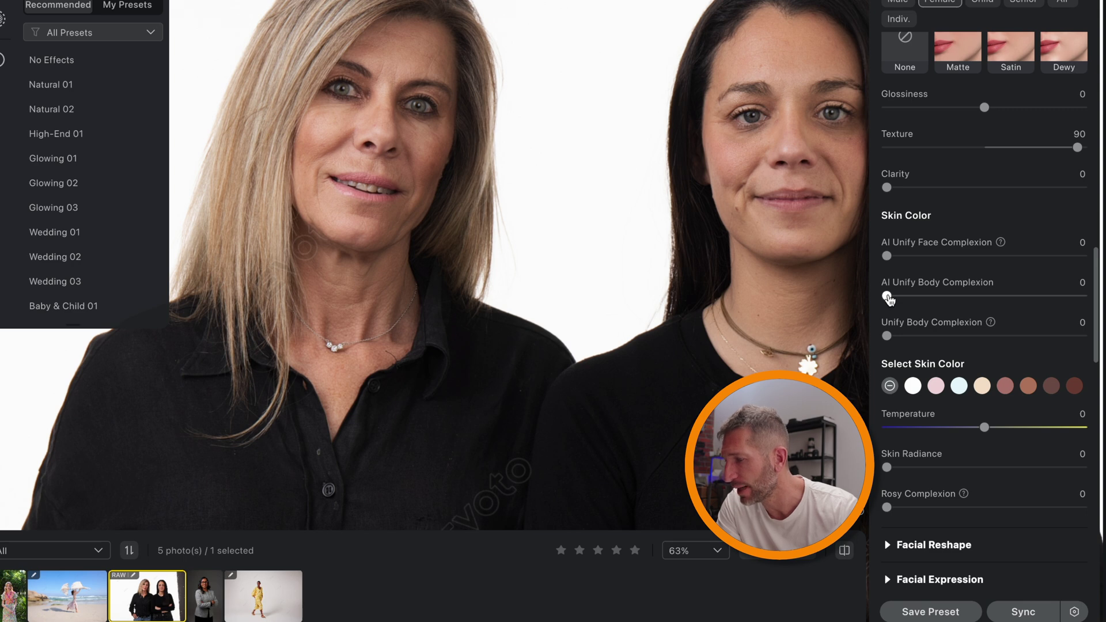
{"action": "left_click_drag", "start_coordinate": [888, 297], "coordinate": [989, 294]}
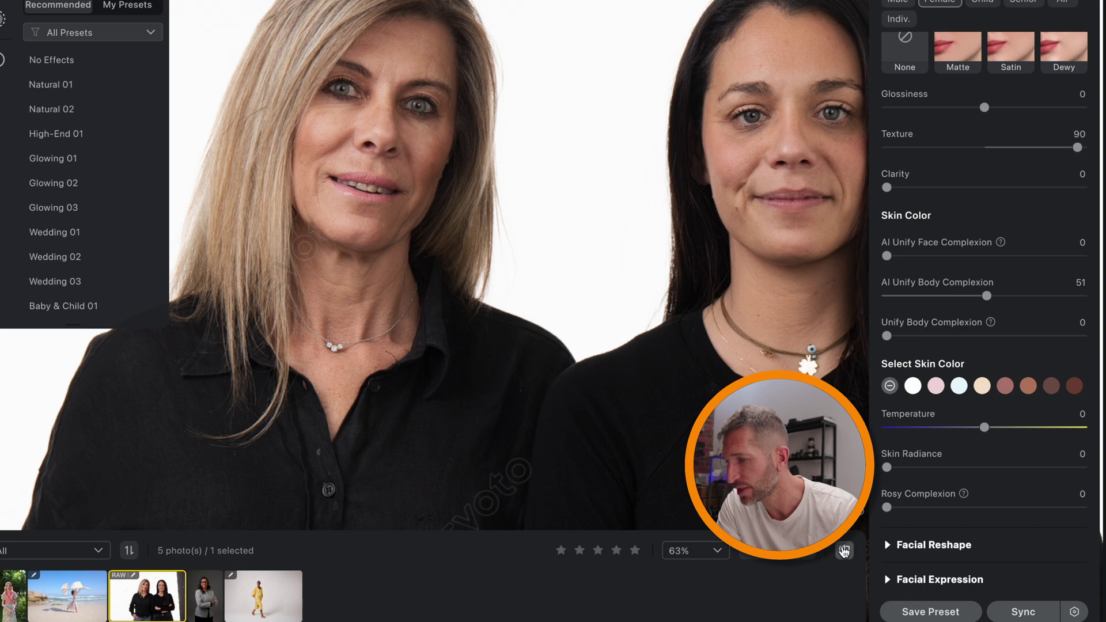
{"action": "left_click", "coordinate": [844, 552]}
{"action": "left_click", "coordinate": [844, 552]}
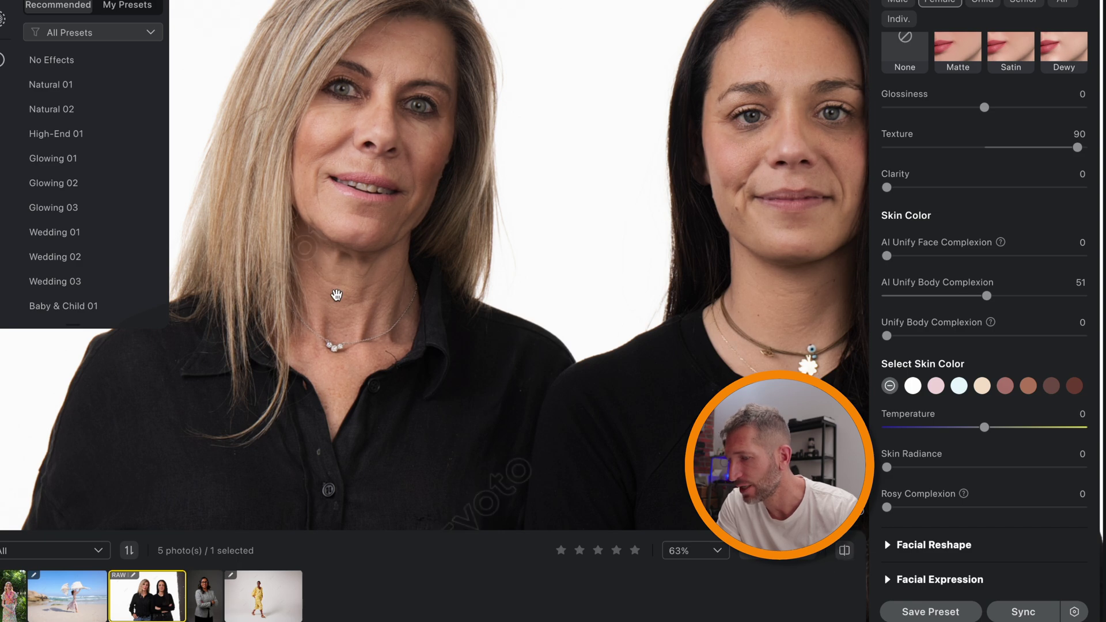
Step: Compare the whole portrait and the blonde woman's hand before and after the complexion adjustment
{"action": "scroll", "coordinate": [527, 283], "scroll_direction": "down", "scroll_amount": 5}
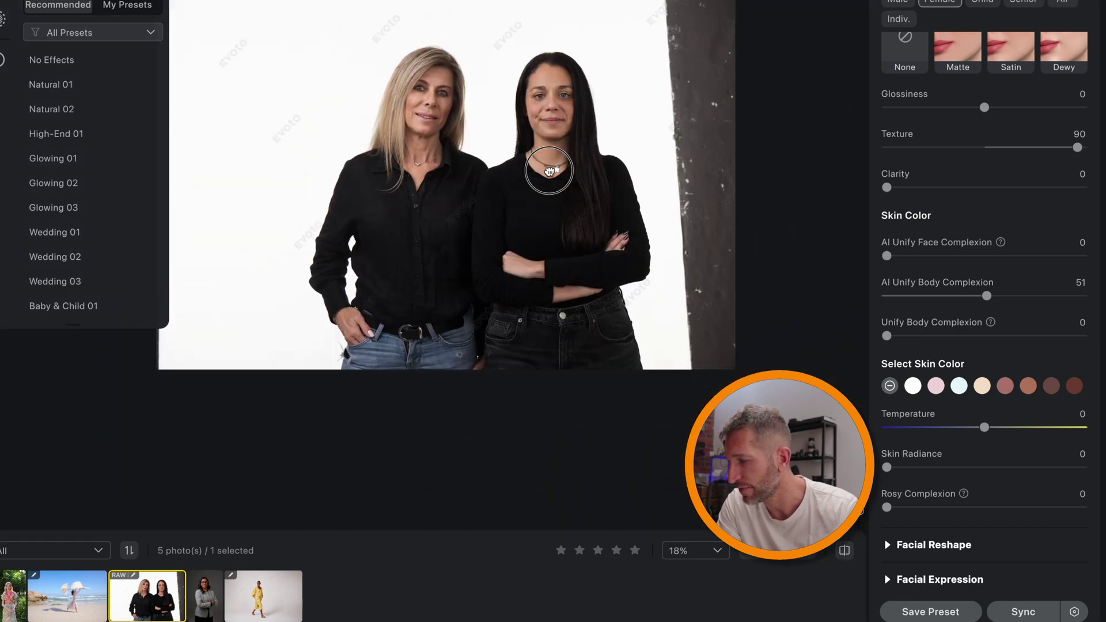
{"action": "left_click", "coordinate": [845, 551]}
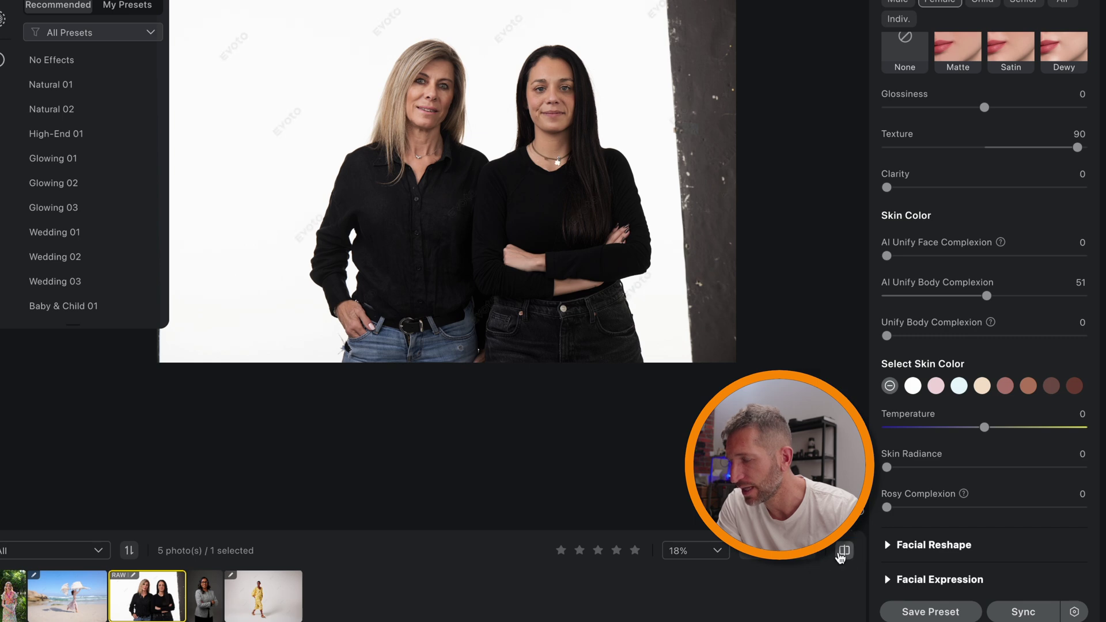
{"action": "left_click", "coordinate": [844, 551]}
{"action": "scroll", "coordinate": [391, 339], "scroll_direction": "up", "scroll_amount": 4}
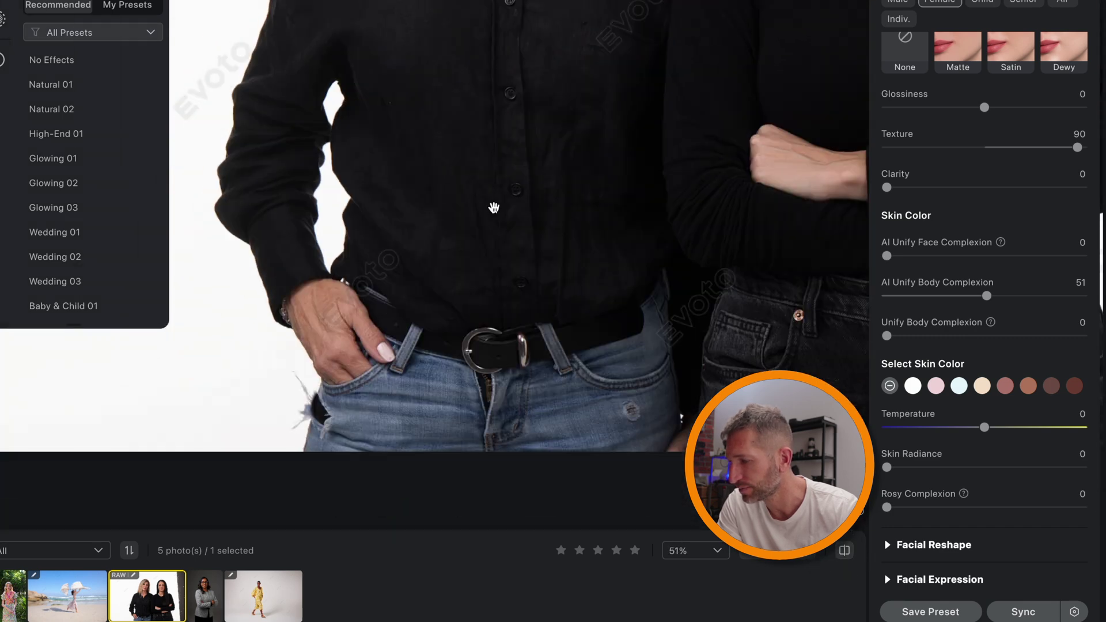
{"action": "left_click", "coordinate": [844, 551]}
{"action": "left_click", "coordinate": [844, 551]}
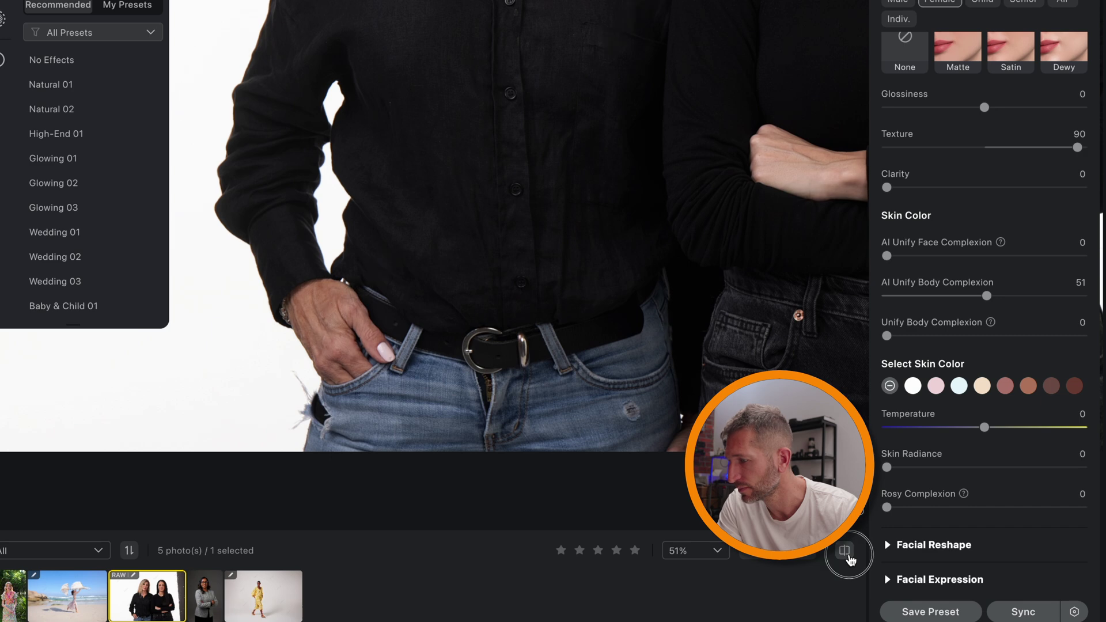
{"action": "left_click", "coordinate": [844, 551]}
Step: Set De-wrinkle Clothing to 85 and inspect the black shirts of both women
{"action": "scroll", "coordinate": [654, 282], "scroll_direction": "down", "scroll_amount": 2}
{"action": "scroll", "coordinate": [654, 281], "scroll_direction": "up", "scroll_amount": 5}
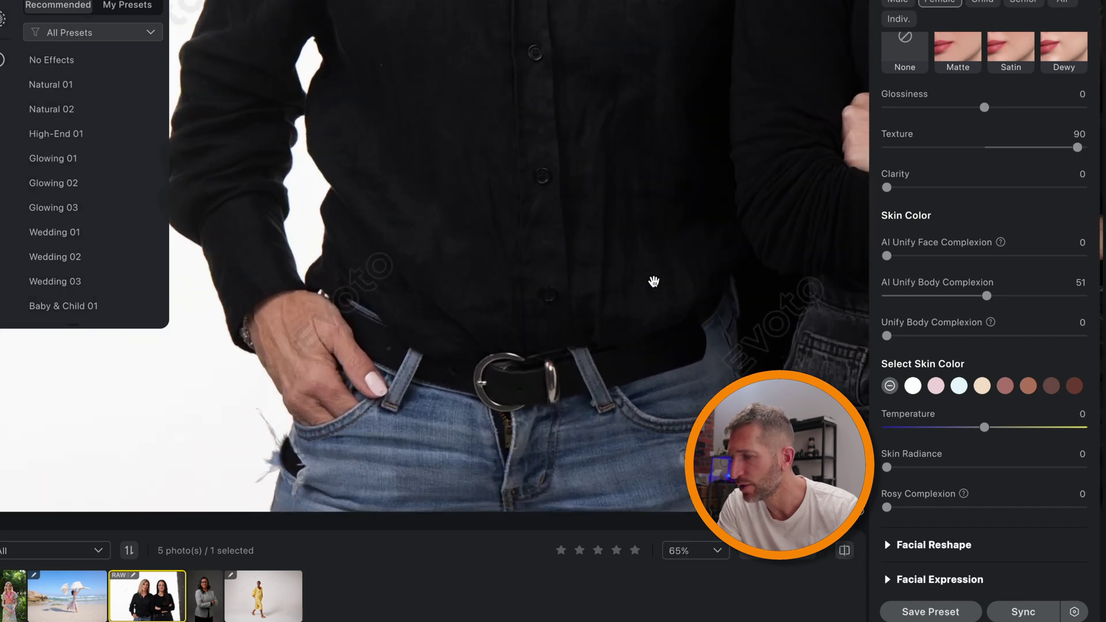
{"action": "scroll", "coordinate": [607, 97], "scroll_direction": "down", "scroll_amount": 2}
{"action": "left_click_drag", "start_coordinate": [607, 98], "coordinate": [472, 230]}
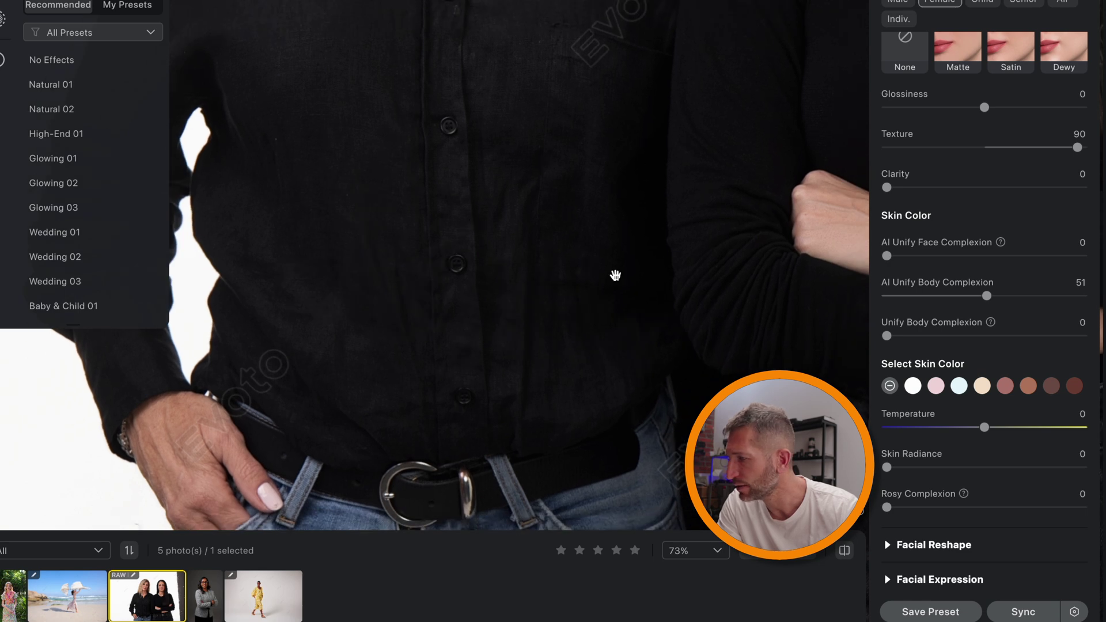
{"action": "scroll", "coordinate": [984, 289], "scroll_direction": "down", "scroll_amount": 10}
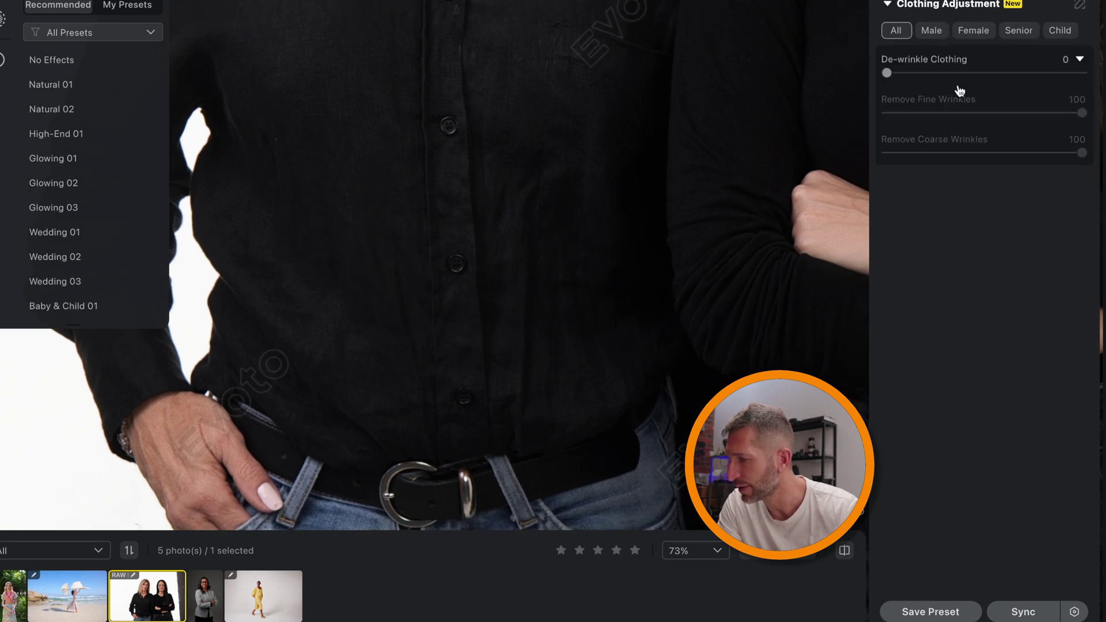
{"action": "left_click_drag", "start_coordinate": [888, 73], "coordinate": [1059, 75]}
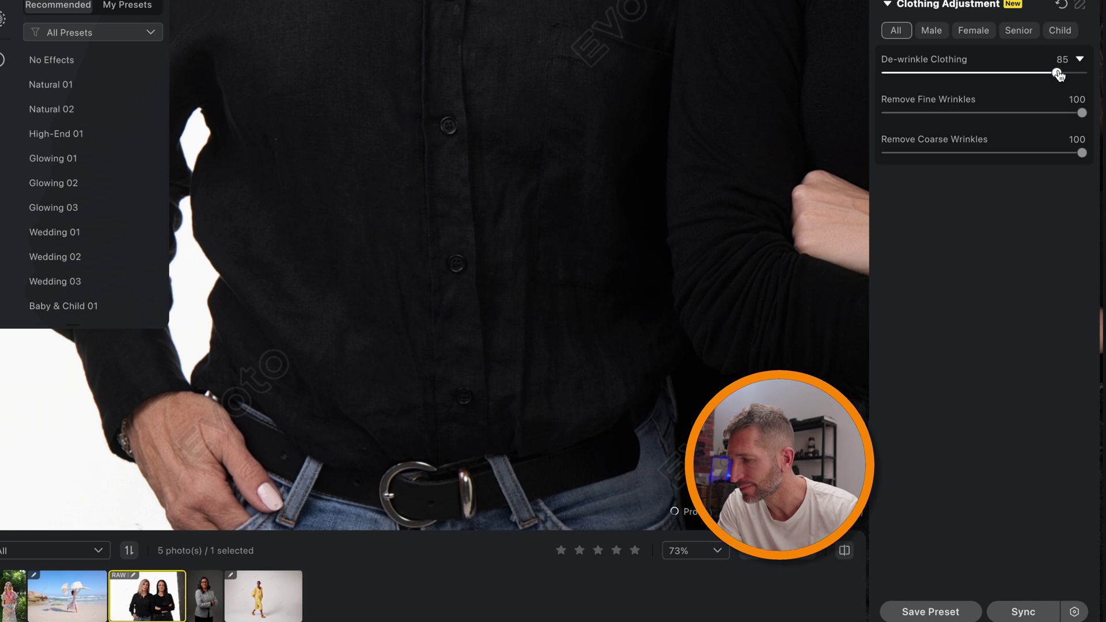
{"action": "scroll", "coordinate": [461, 230], "scroll_direction": "down", "scroll_amount": 4}
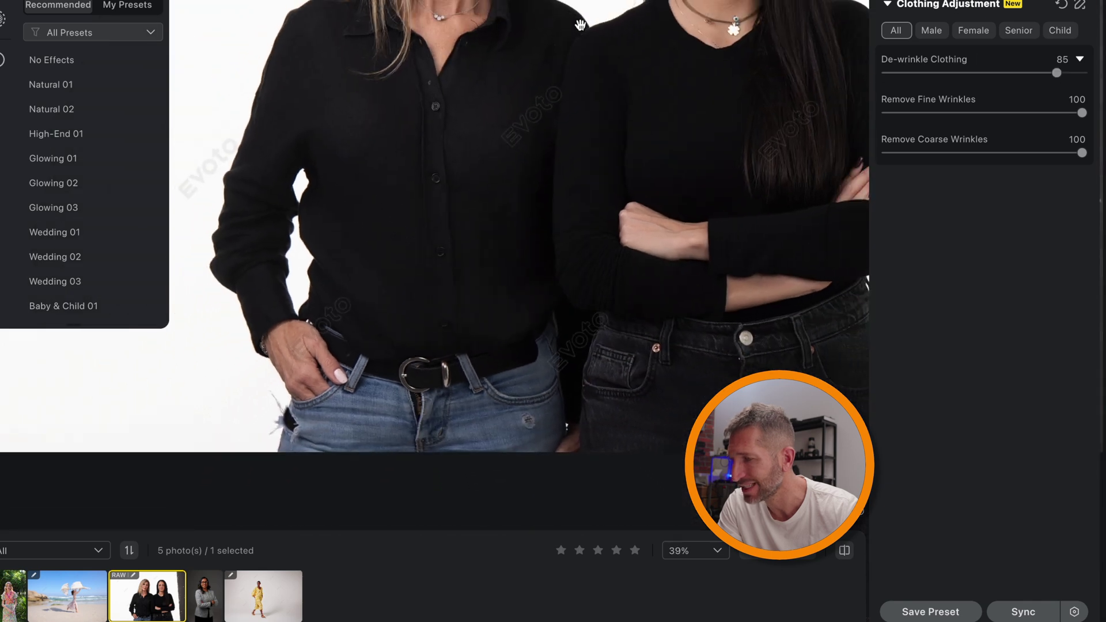
{"action": "left_click_drag", "start_coordinate": [562, 41], "coordinate": [539, 86]}
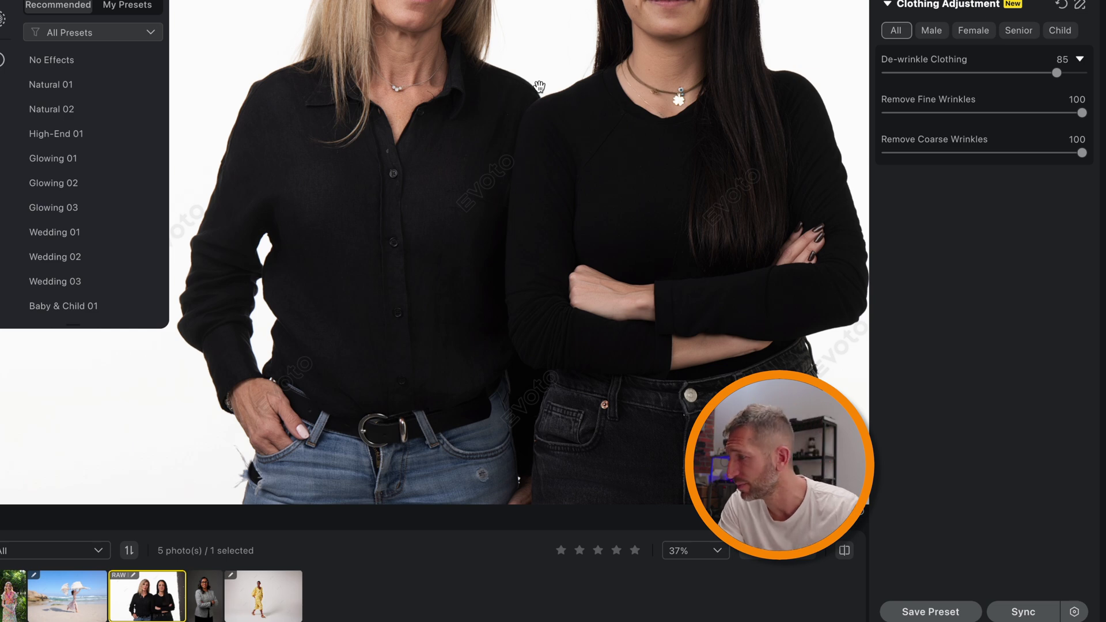
Step: Try facial expression changes on both women, with Gentle Smile at 73 and Smile Generation at 1 and 5
{"action": "scroll", "coordinate": [1008, 223], "scroll_direction": "up", "scroll_amount": 10}
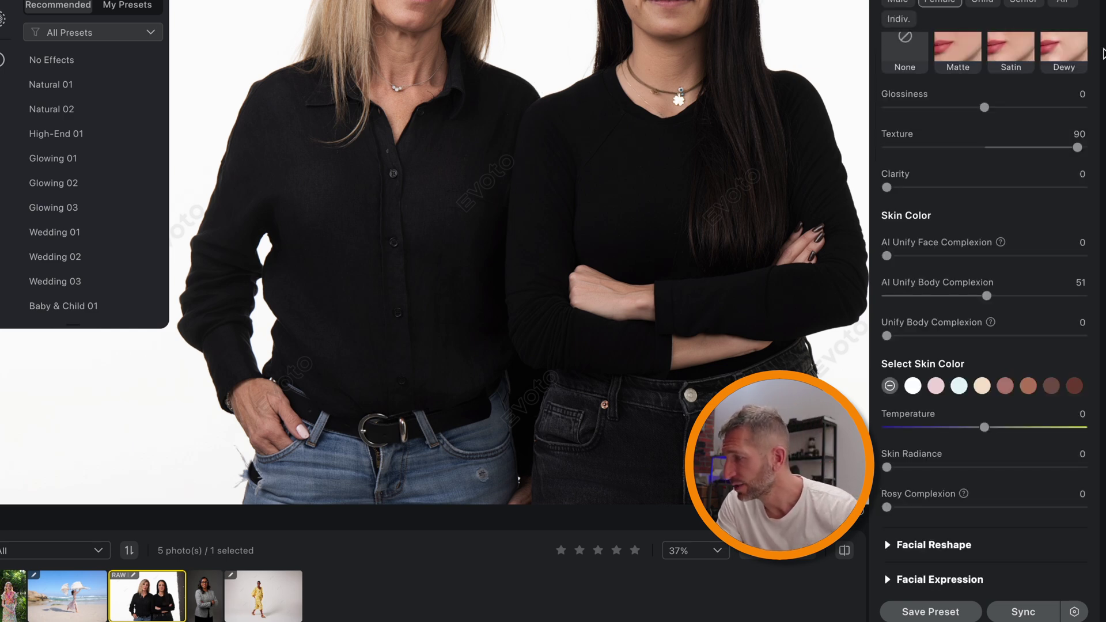
{"action": "scroll", "coordinate": [1009, 224], "scroll_direction": "down", "scroll_amount": 2}
{"action": "scroll", "coordinate": [1010, 224], "scroll_direction": "down", "scroll_amount": 5}
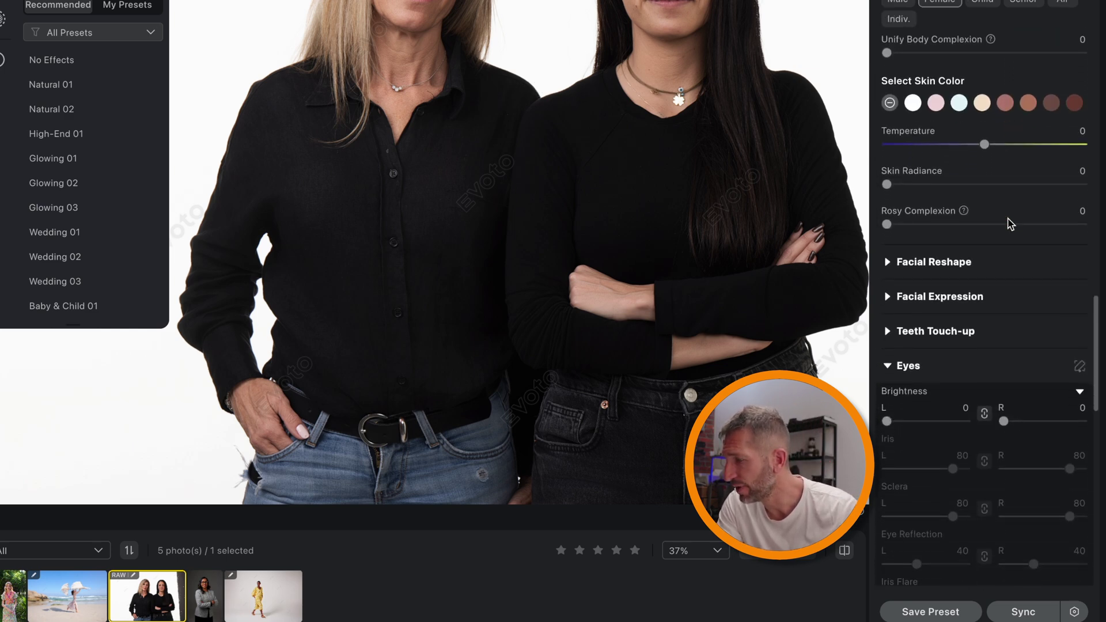
{"action": "left_click", "coordinate": [895, 199]}
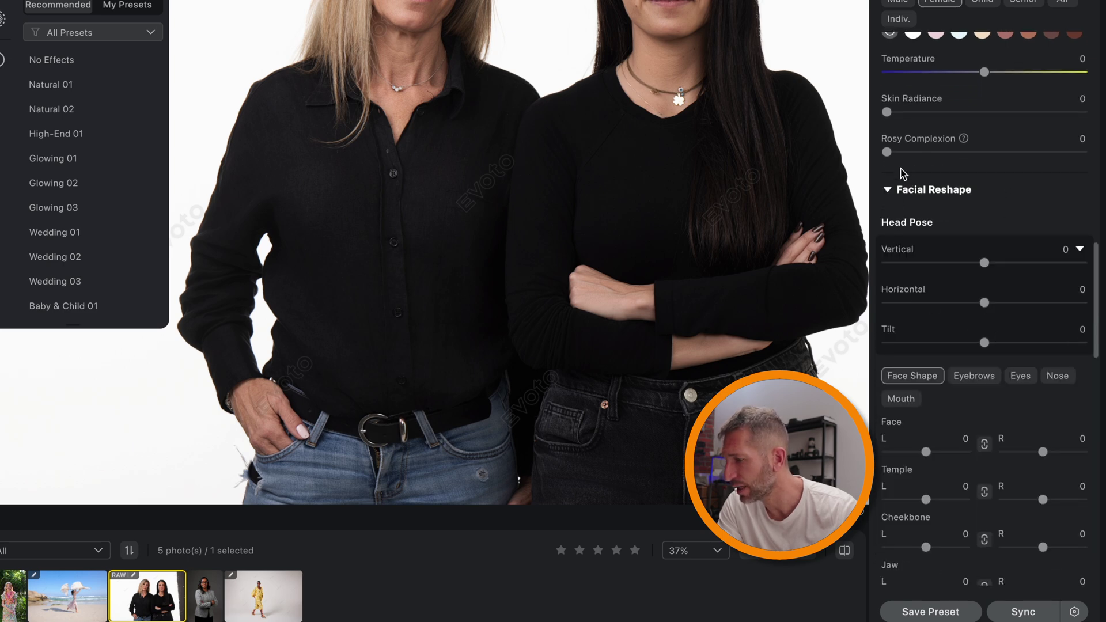
{"action": "left_click", "coordinate": [886, 193]}
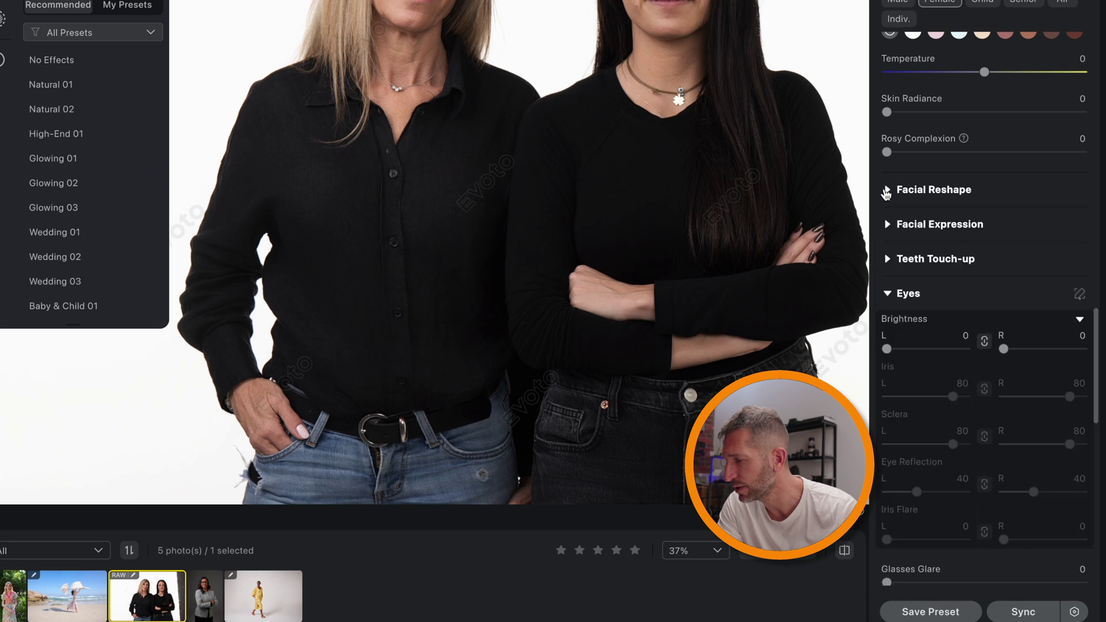
{"action": "left_click", "coordinate": [887, 225]}
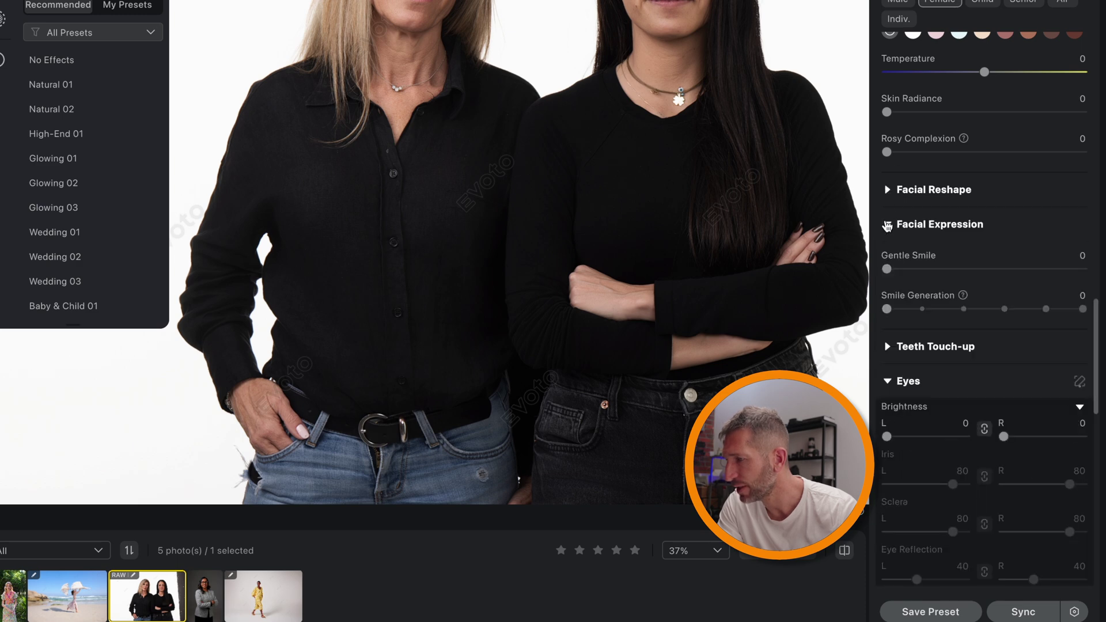
{"action": "left_click_drag", "start_coordinate": [887, 268], "coordinate": [848, 264]}
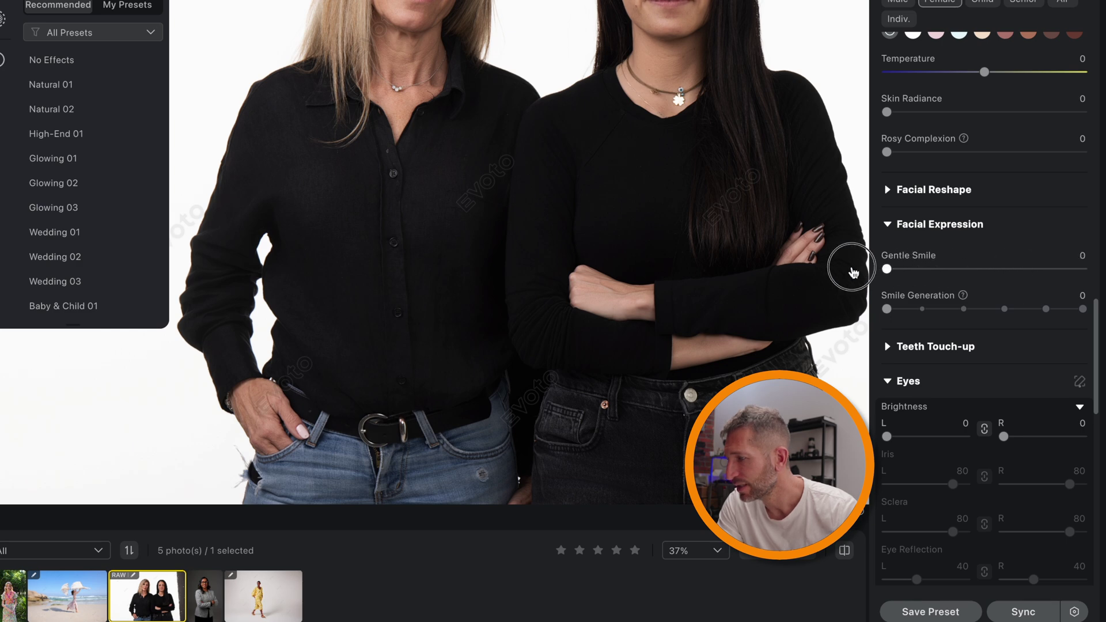
{"action": "left_click_drag", "start_coordinate": [622, 165], "coordinate": [628, 291]}
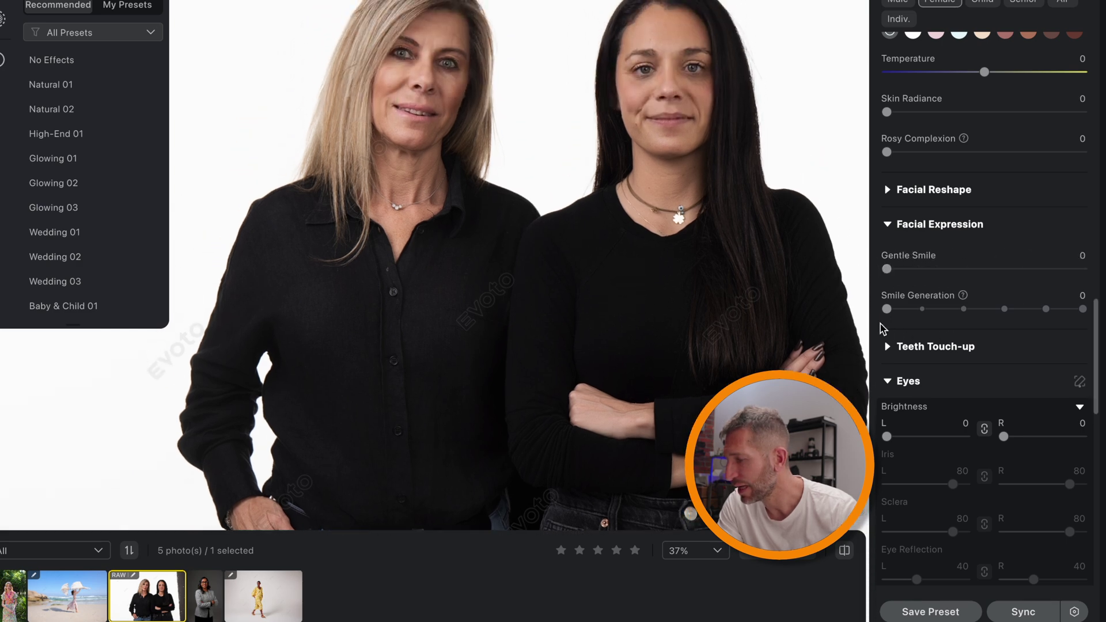
{"action": "left_click_drag", "start_coordinate": [890, 315], "coordinate": [925, 315]}
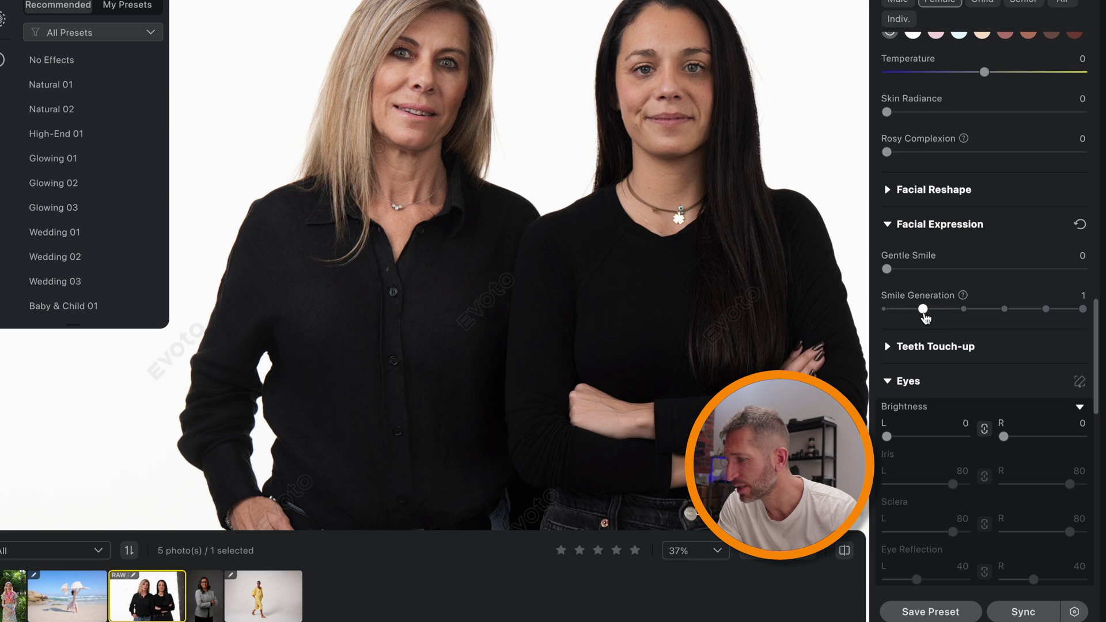
{"action": "left_click_drag", "start_coordinate": [888, 269], "coordinate": [1032, 269]}
{"action": "left_click_drag", "start_coordinate": [924, 309], "coordinate": [1083, 309]}
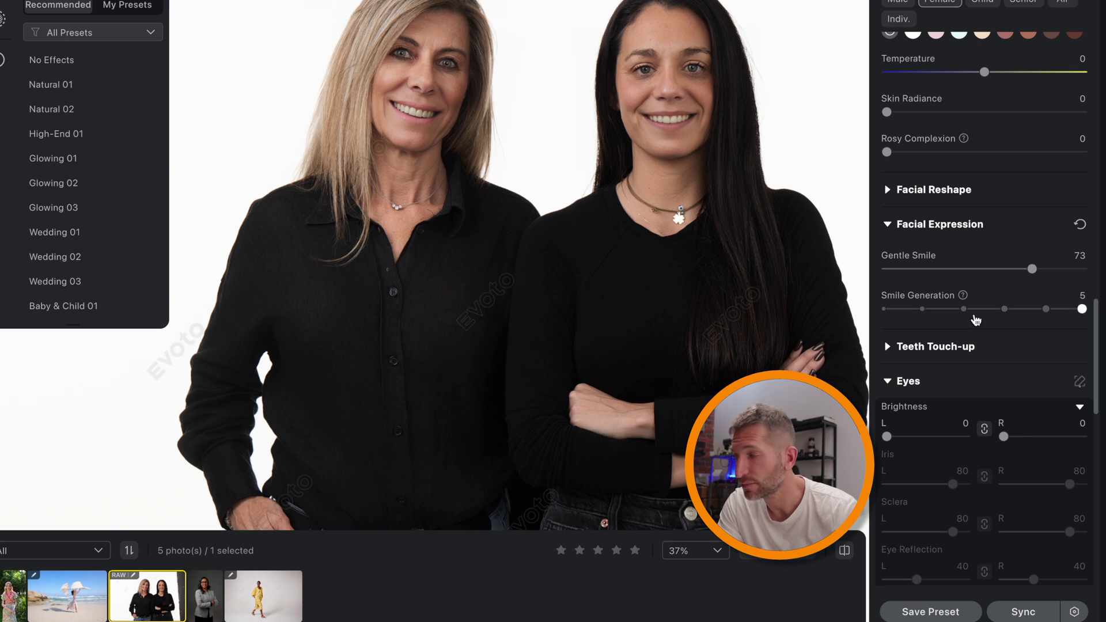
Step: Compare both women's smiles before and after up close, and reset the Facial Expression adjustments
{"action": "left_click", "coordinate": [848, 549]}
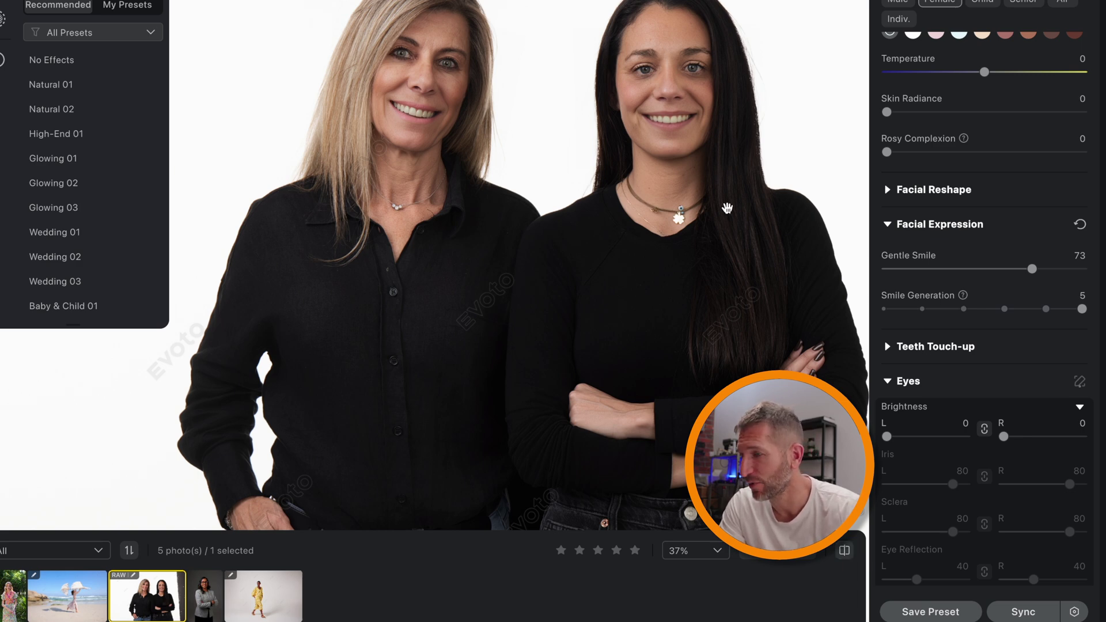
{"action": "scroll", "coordinate": [635, 173], "scroll_direction": "up", "scroll_amount": 4}
{"action": "left_click_drag", "start_coordinate": [630, 215], "coordinate": [604, 366]}
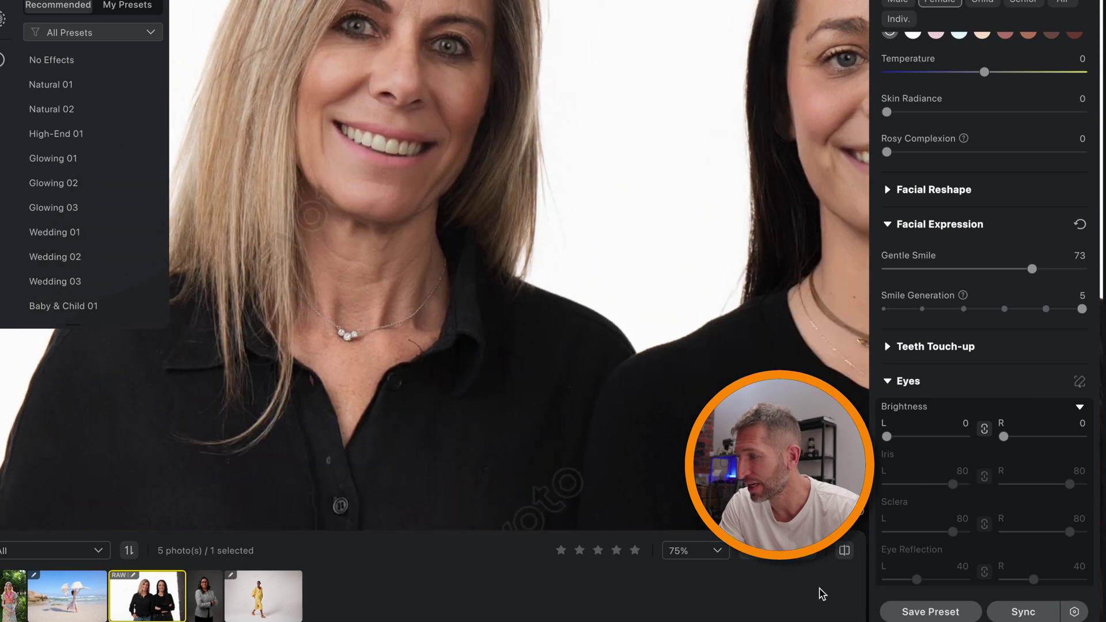
{"action": "left_click_drag", "start_coordinate": [686, 415], "coordinate": [540, 405]}
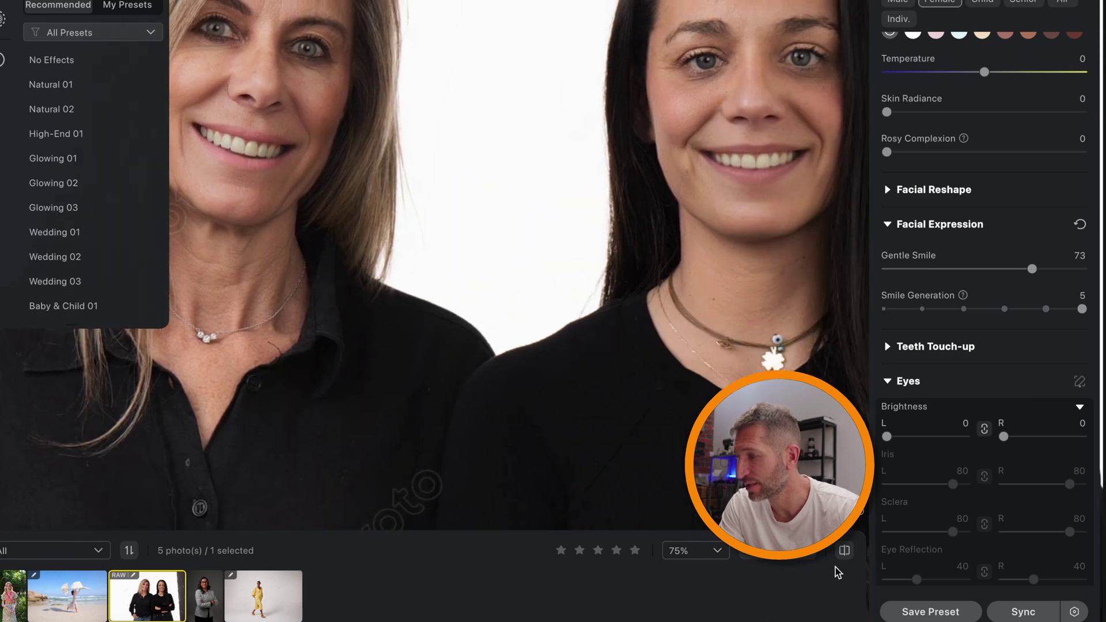
{"action": "left_click", "coordinate": [845, 551]}
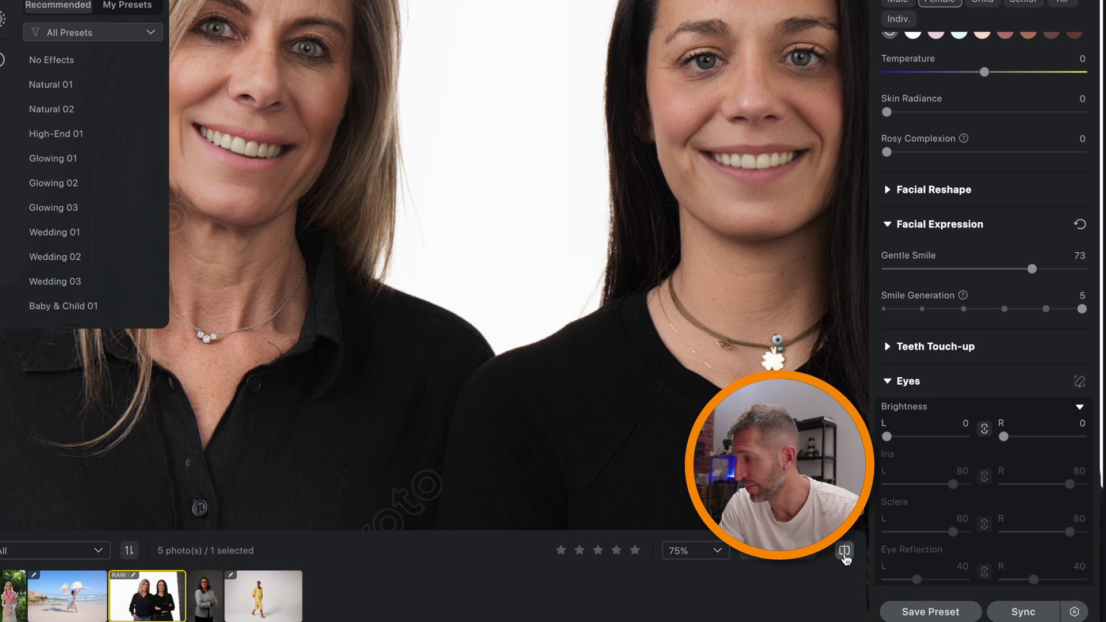
{"action": "left_click", "coordinate": [1082, 226]}
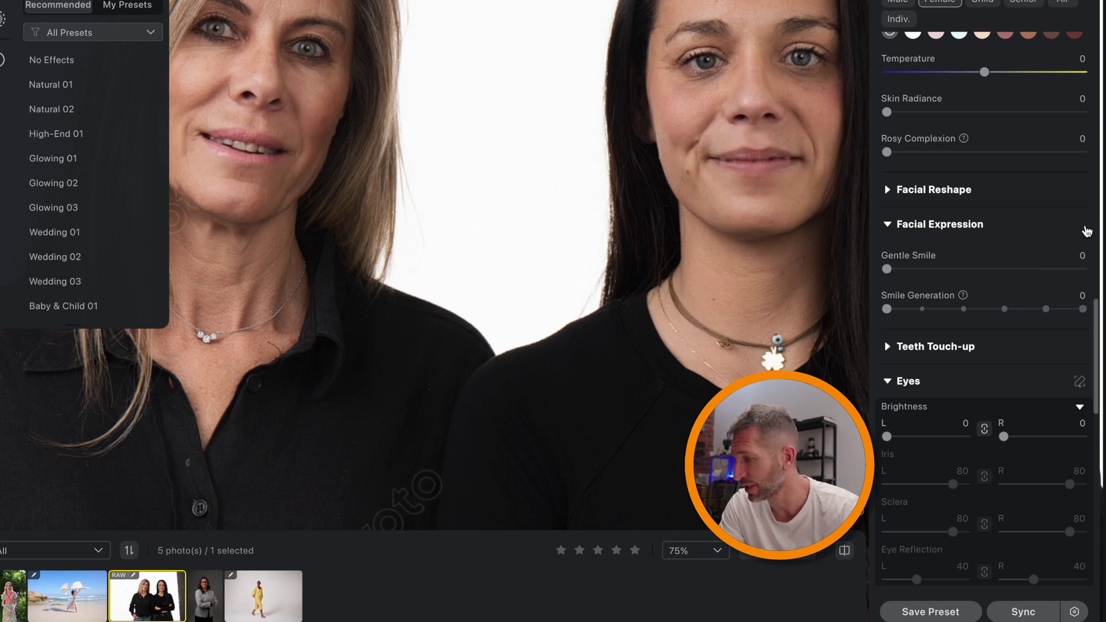
Step: Set Removing Red Veins to 100 and inspect the blonde woman's eyes up close
{"action": "scroll", "coordinate": [892, 358], "scroll_direction": "down", "scroll_amount": 8}
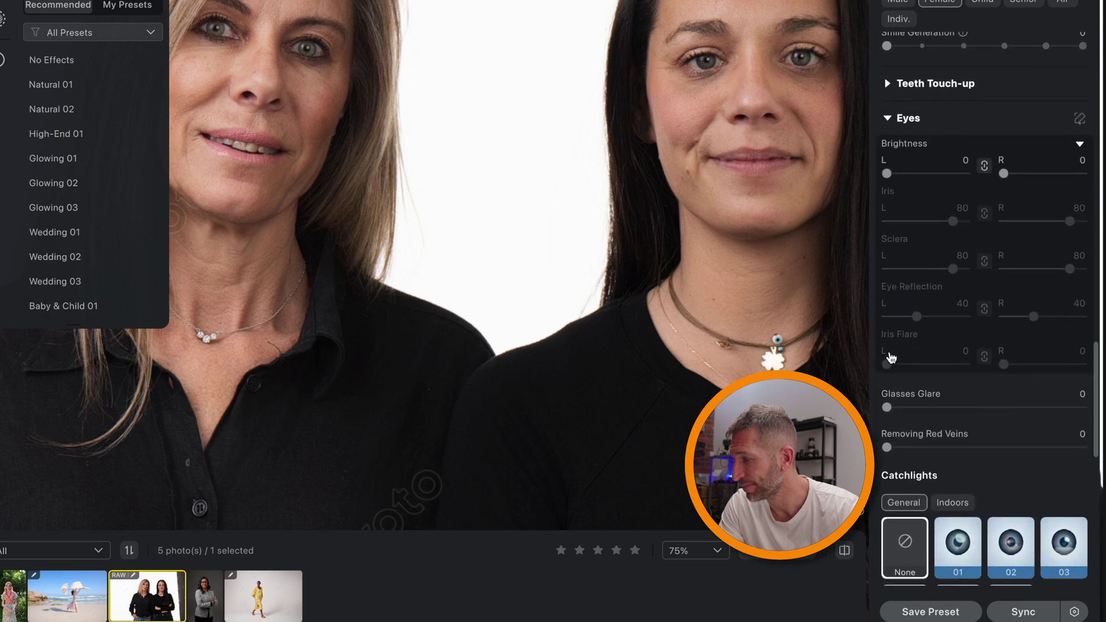
{"action": "scroll", "coordinate": [891, 359], "scroll_direction": "up", "scroll_amount": 3}
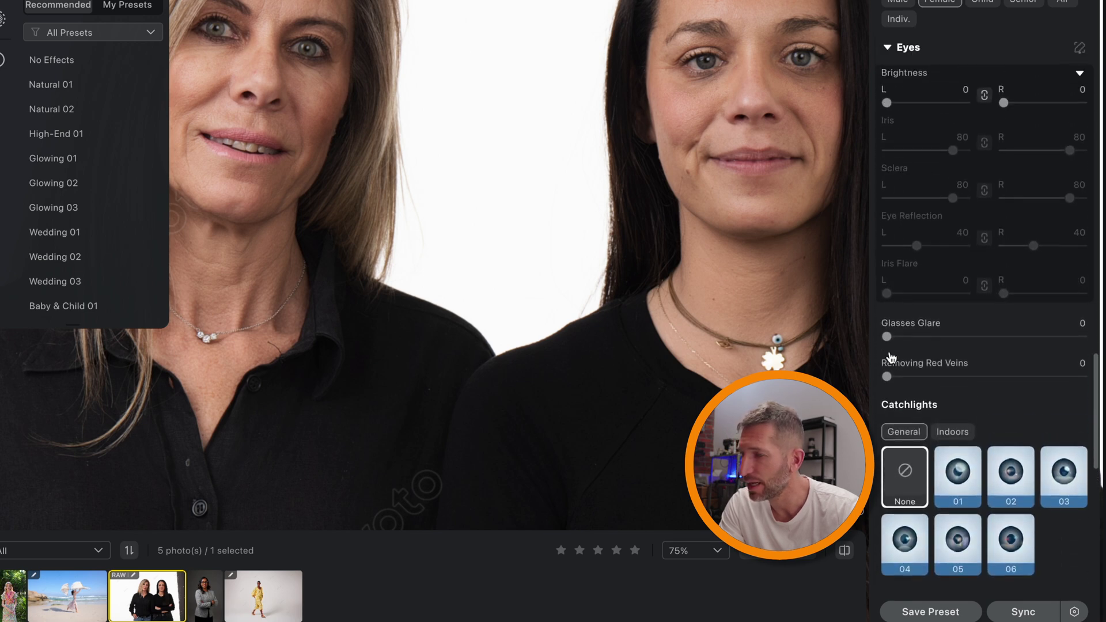
{"action": "left_click", "coordinate": [310, 55]}
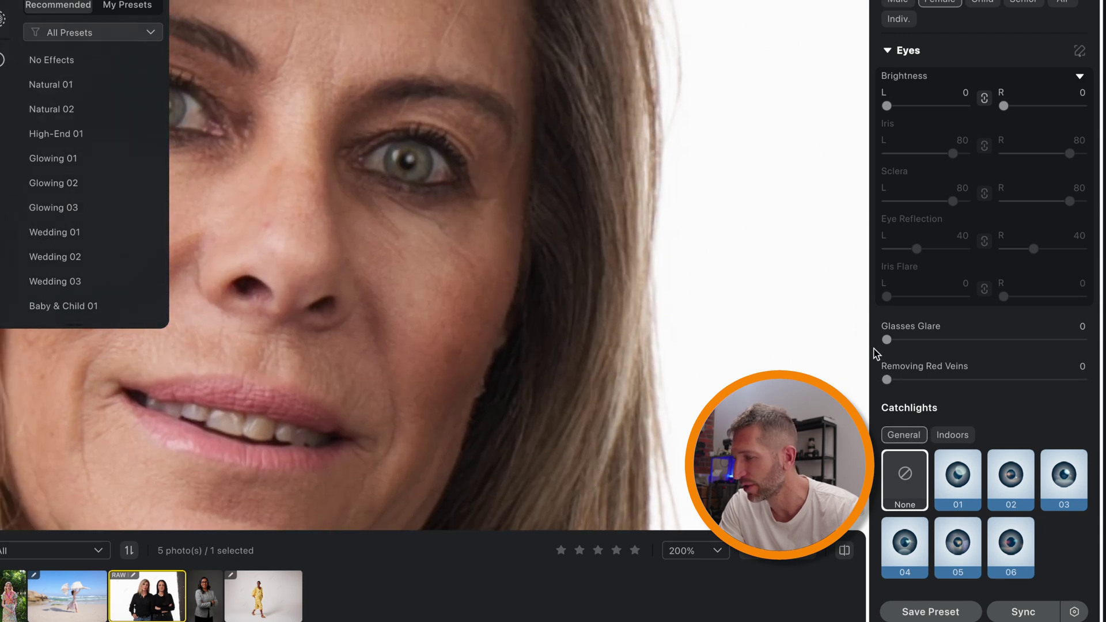
{"action": "left_click_drag", "start_coordinate": [892, 381], "coordinate": [1095, 380]}
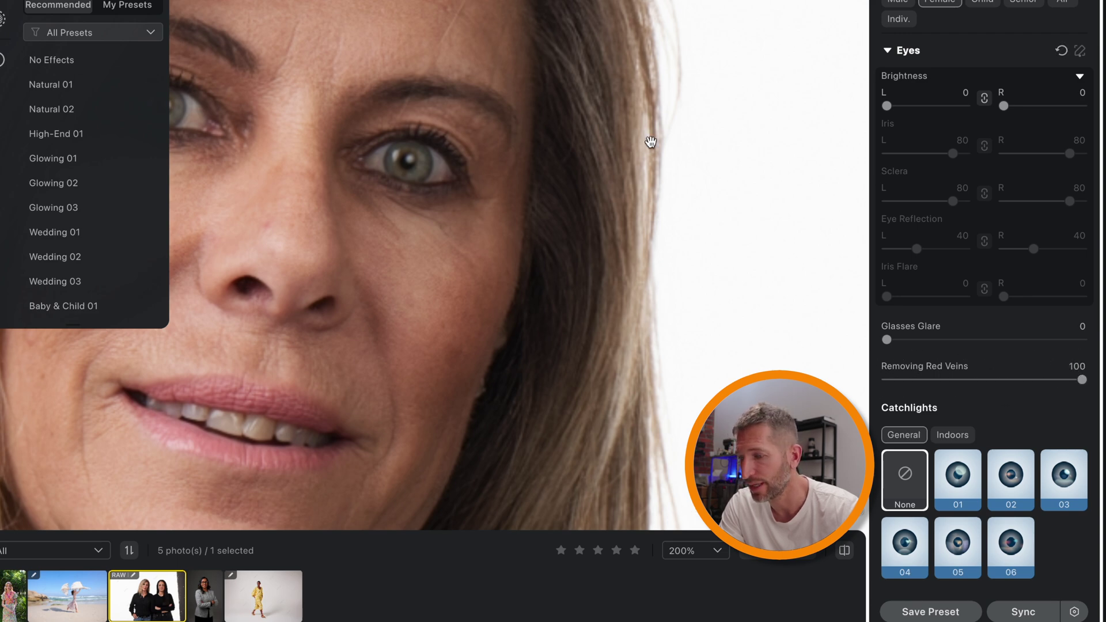
{"action": "scroll", "coordinate": [523, 249], "scroll_direction": "down", "scroll_amount": 5}
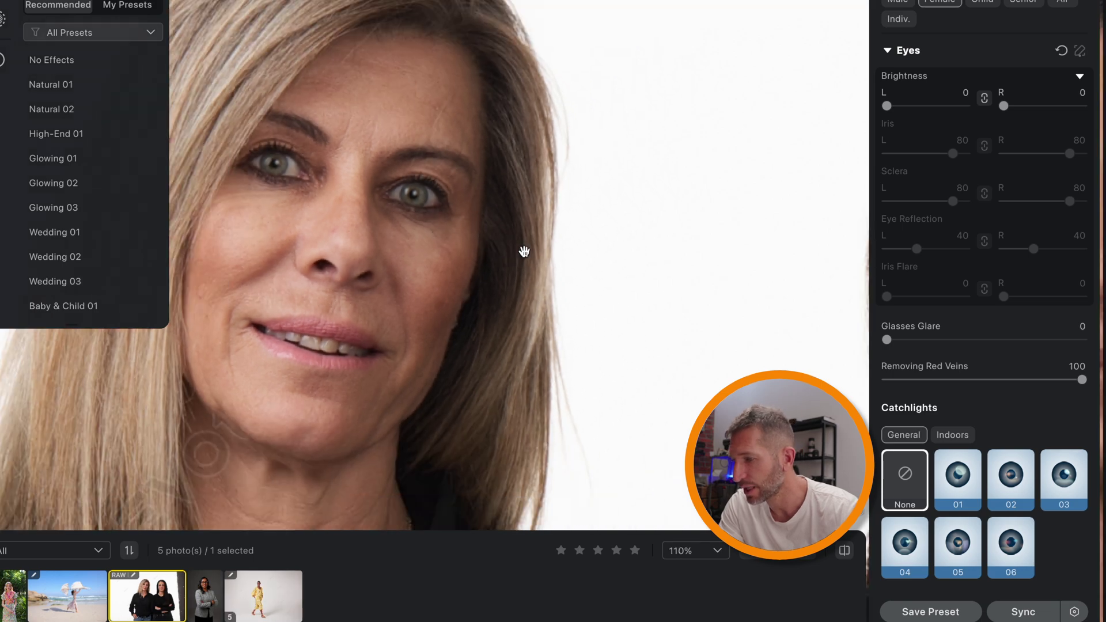
{"action": "left_click_drag", "start_coordinate": [513, 341], "coordinate": [516, 166]}
{"action": "scroll", "coordinate": [516, 166], "scroll_direction": "down", "scroll_amount": 5}
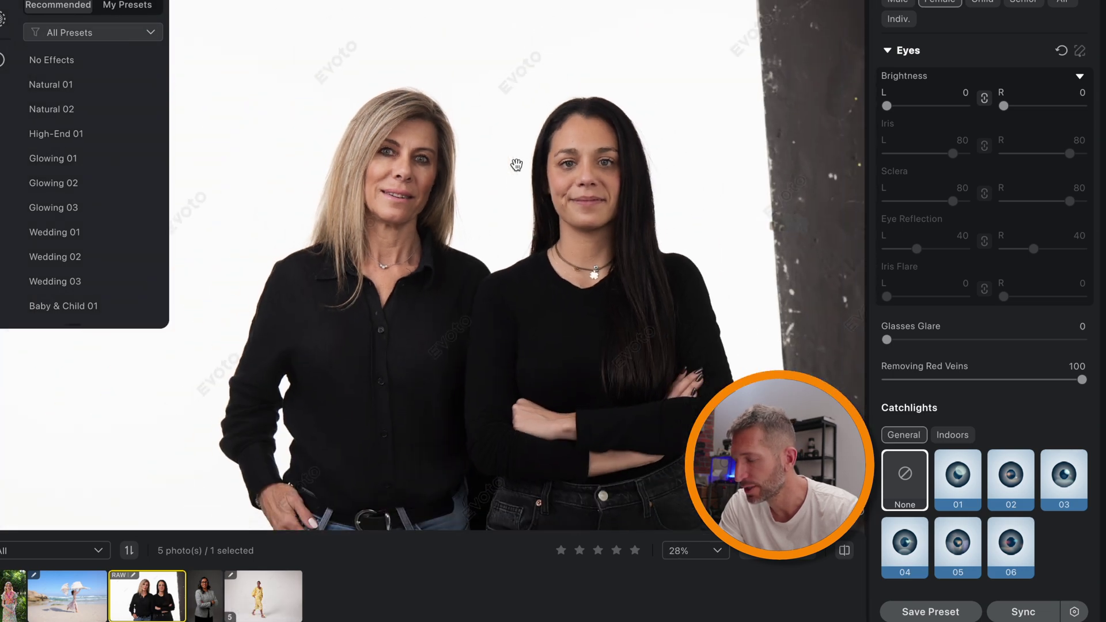
Step: Switch to the portrait of the woman with glasses and set Glasses Glare to 100 in the eye adjustments
{"action": "left_click", "coordinate": [211, 598]}
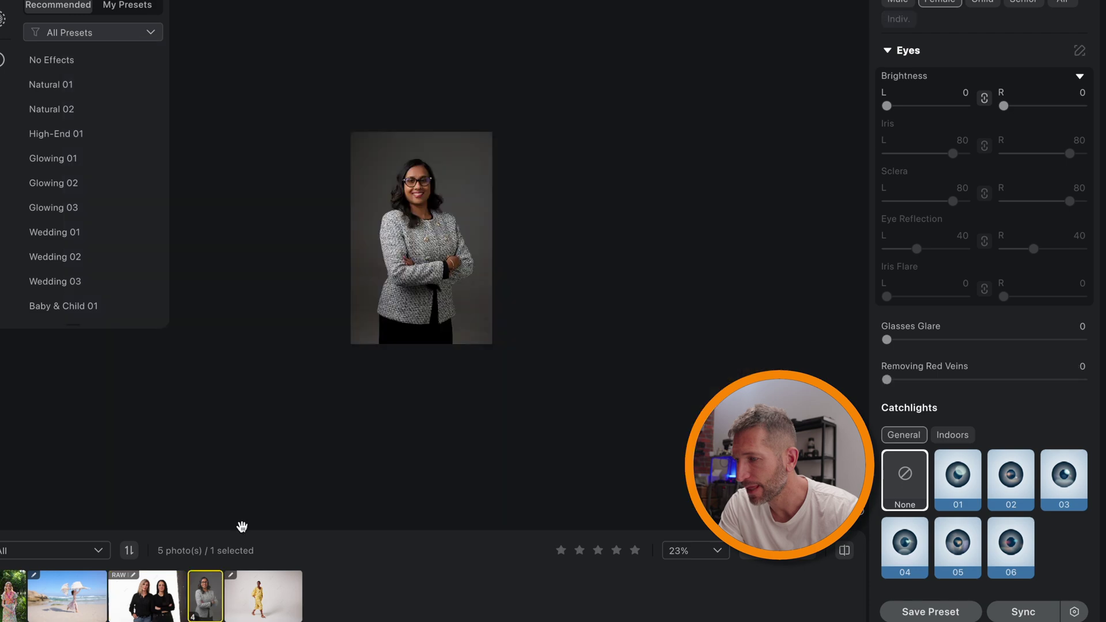
{"action": "scroll", "coordinate": [449, 213], "scroll_direction": "up", "scroll_amount": 5}
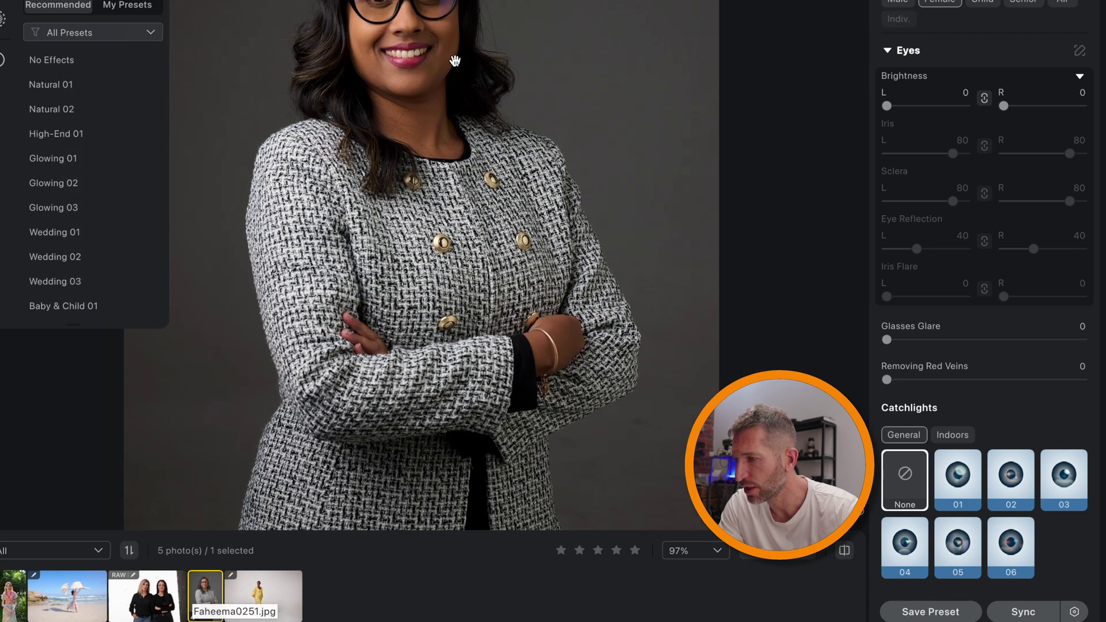
{"action": "left_click_drag", "start_coordinate": [454, 61], "coordinate": [491, 218]}
{"action": "scroll", "coordinate": [490, 218], "scroll_direction": "up", "scroll_amount": 4}
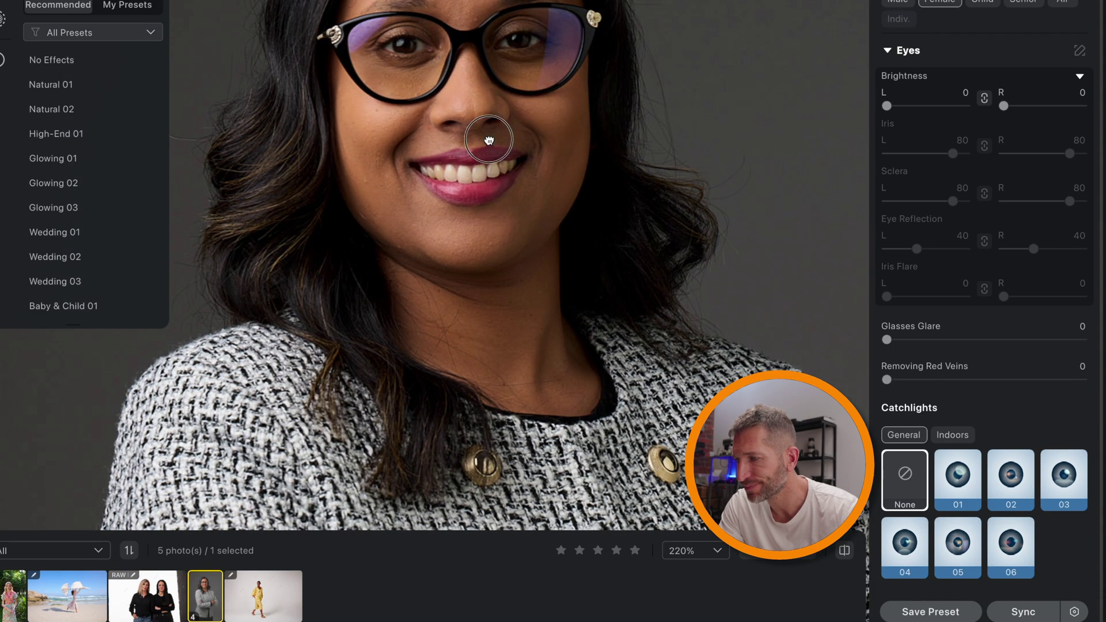
{"action": "left_click_drag", "start_coordinate": [494, 143], "coordinate": [486, 262]}
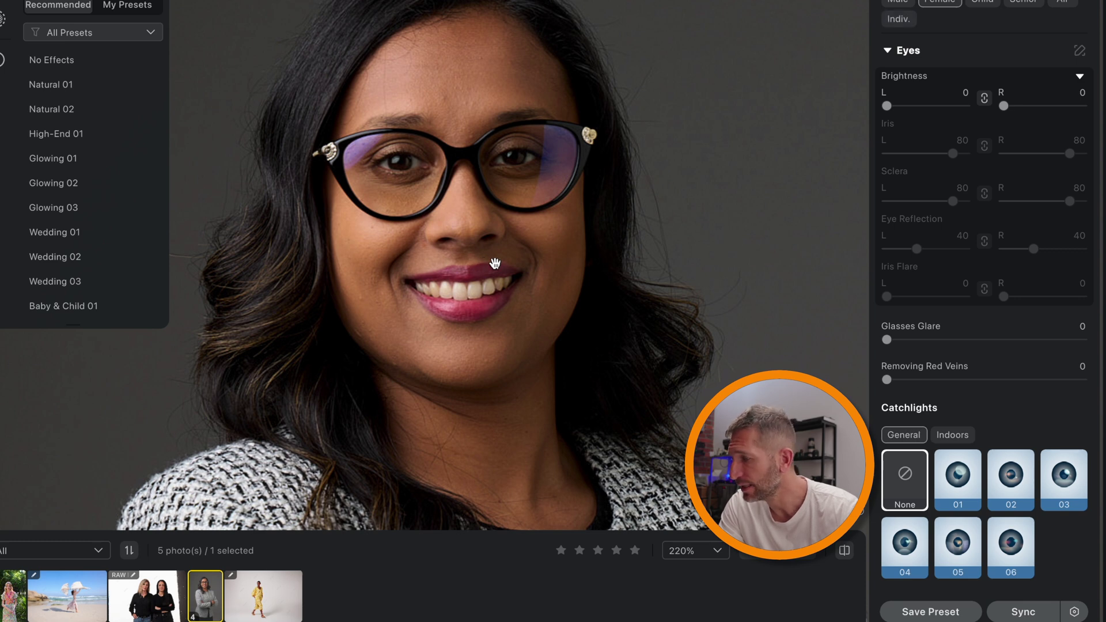
{"action": "left_click_drag", "start_coordinate": [888, 340], "coordinate": [1095, 372]}
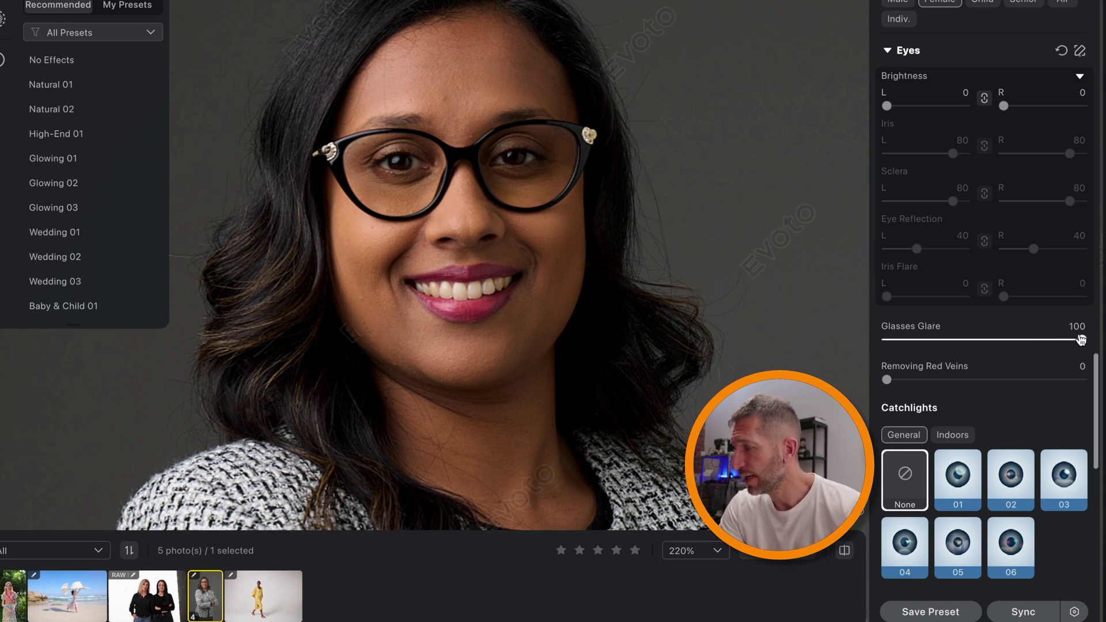
{"action": "mouse_move", "coordinate": [1081, 340]}
{"action": "left_mouse_down"}
{"action": "mouse_move", "coordinate": [837, 334]}
{"action": "mouse_move", "coordinate": [1086, 340]}
{"action": "left_mouse_up"}
Step: Turn on Solo Mode for the portrait adjustment sections and collapse Blemish Removal
{"action": "scroll", "coordinate": [939, 332], "scroll_direction": "down", "scroll_amount": 10}
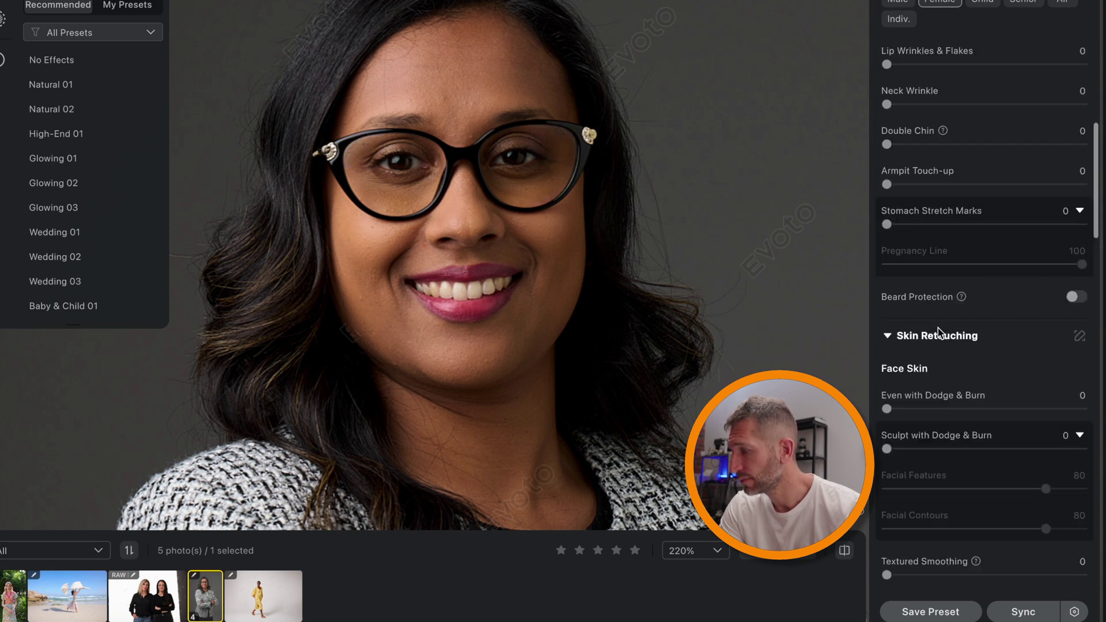
{"action": "scroll", "coordinate": [938, 331], "scroll_direction": "up", "scroll_amount": 5}
{"action": "scroll", "coordinate": [938, 332], "scroll_direction": "down", "scroll_amount": 10}
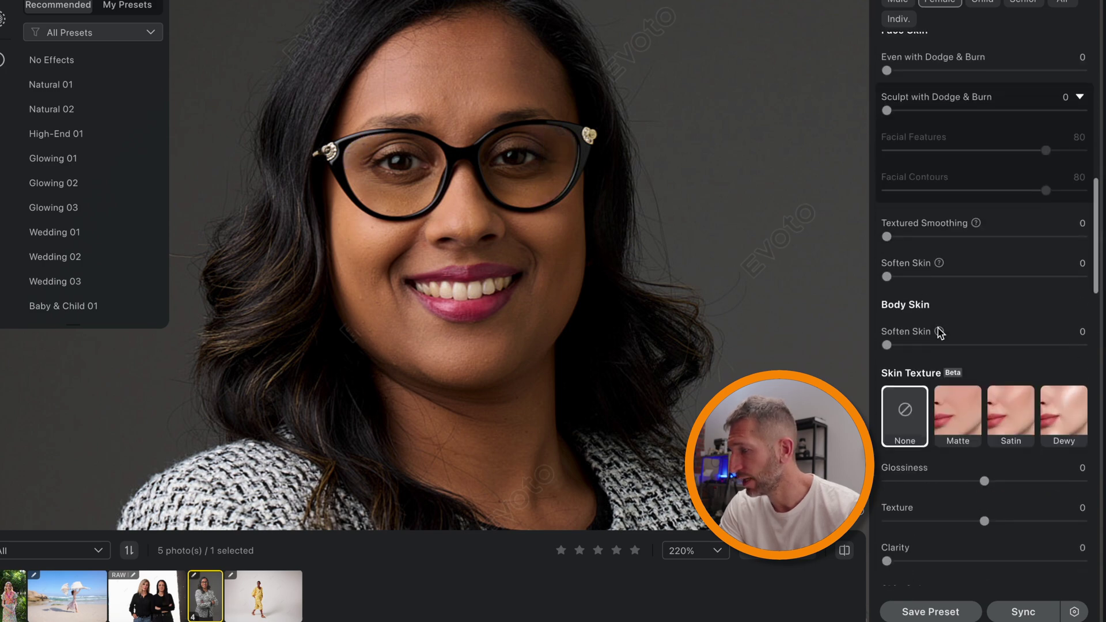
{"action": "scroll", "coordinate": [941, 333], "scroll_direction": "up", "scroll_amount": 3}
{"action": "scroll", "coordinate": [941, 333], "scroll_direction": "down", "scroll_amount": 8}
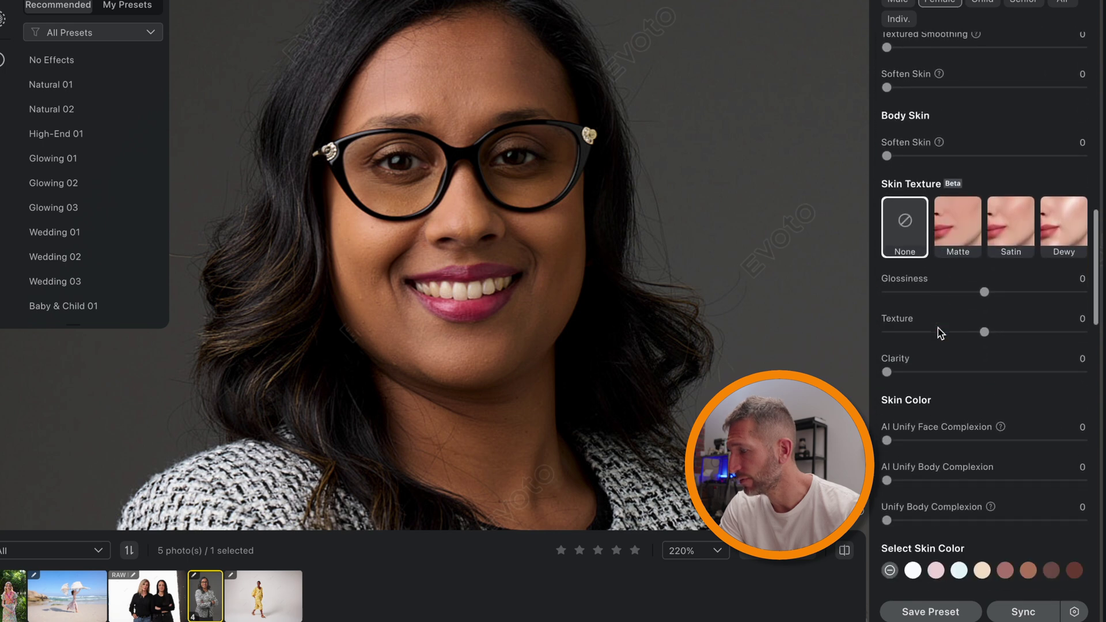
{"action": "scroll", "coordinate": [939, 330], "scroll_direction": "up", "scroll_amount": 15}
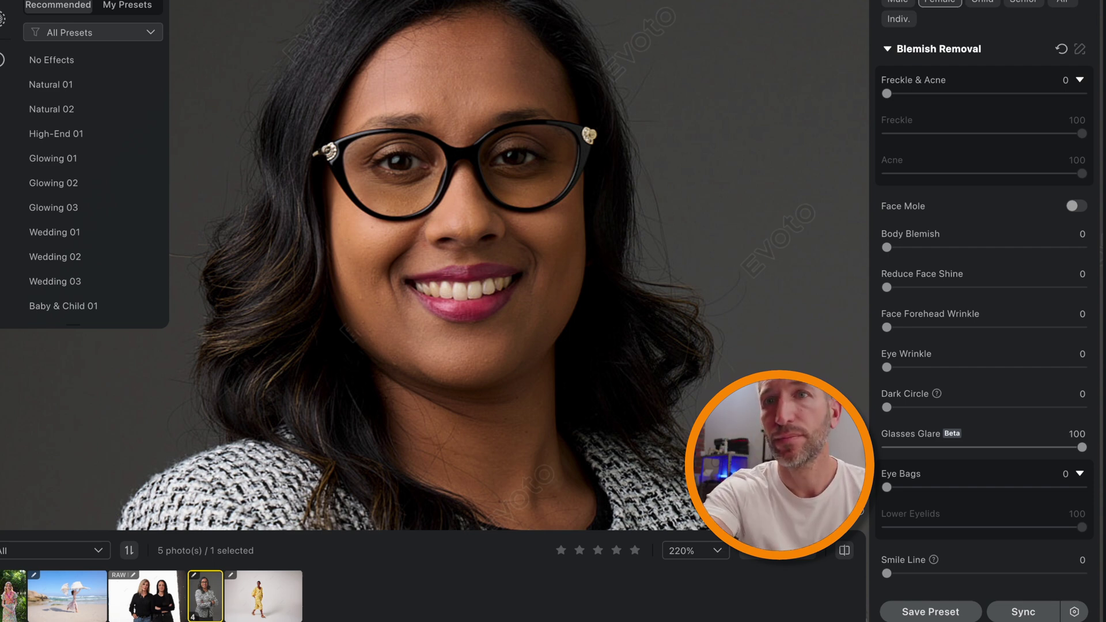
{"action": "right_click", "coordinate": [997, 39]}
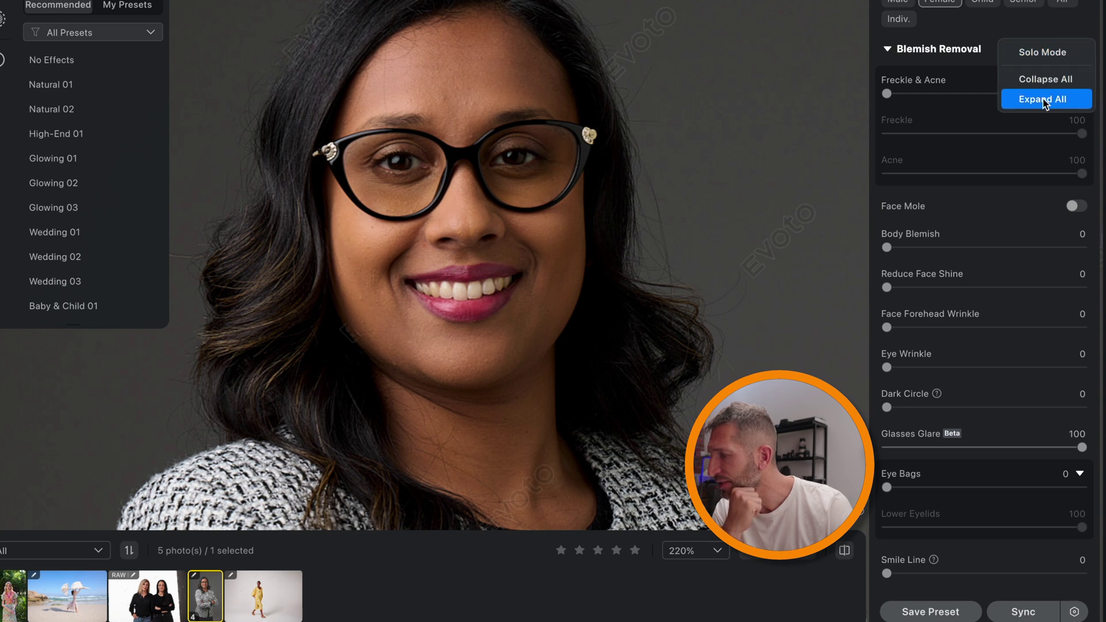
{"action": "left_click", "coordinate": [1042, 53]}
{"action": "left_click", "coordinate": [890, 53]}
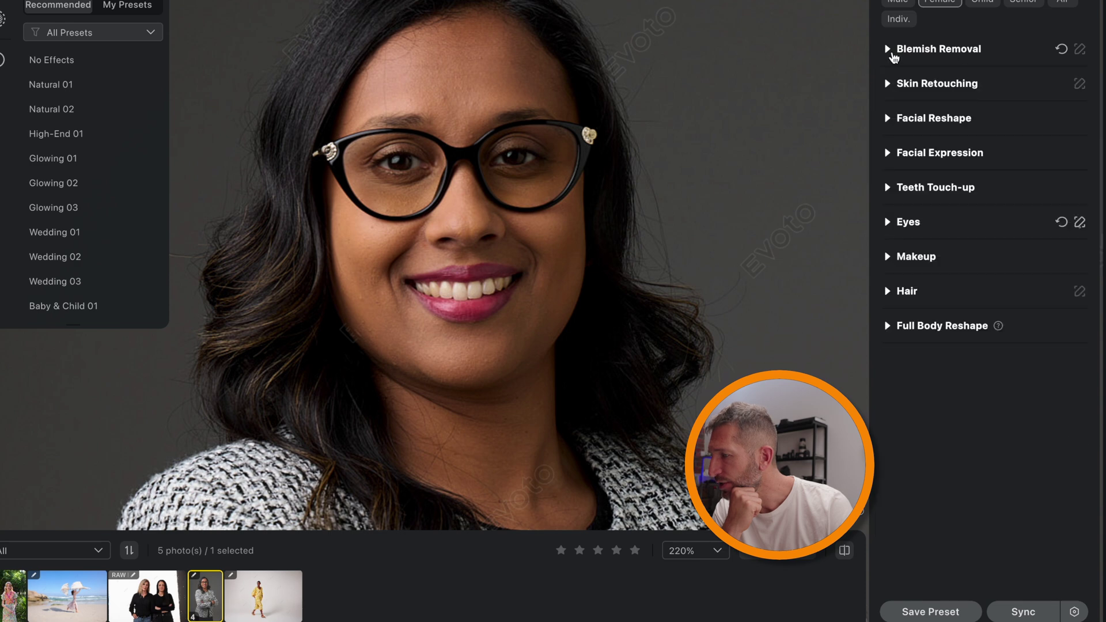
Step: Test Solo Mode by switching between Facial Reshape and Skin Retouching, and look through the Skin Retouching settings
{"action": "left_click", "coordinate": [889, 84]}
{"action": "left_click", "coordinate": [890, 87]}
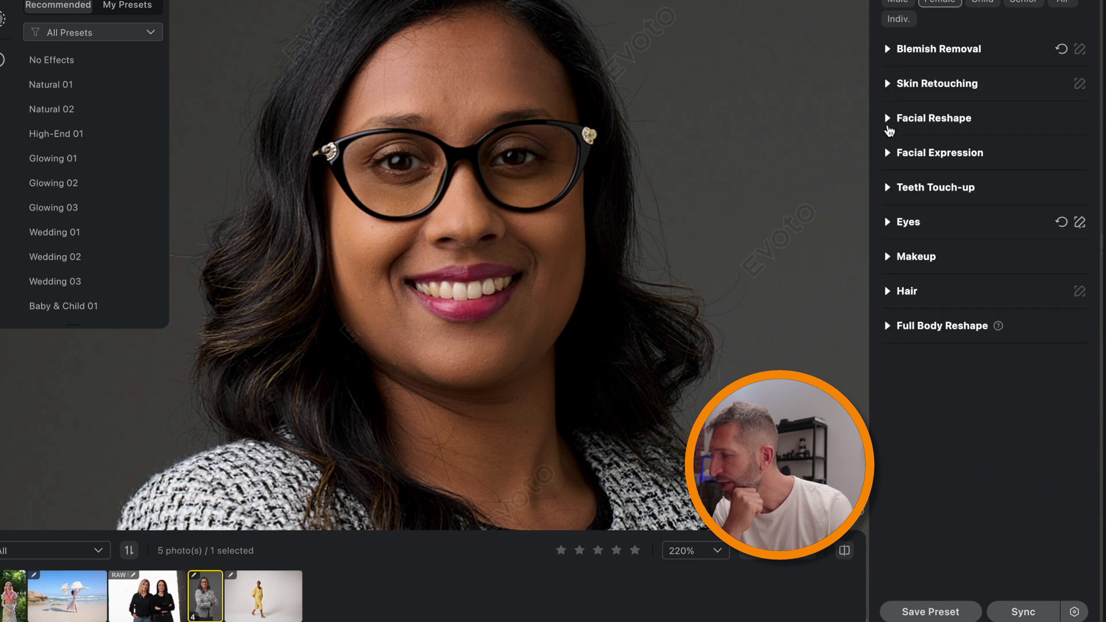
{"action": "left_click", "coordinate": [889, 122]}
{"action": "left_click", "coordinate": [889, 85]}
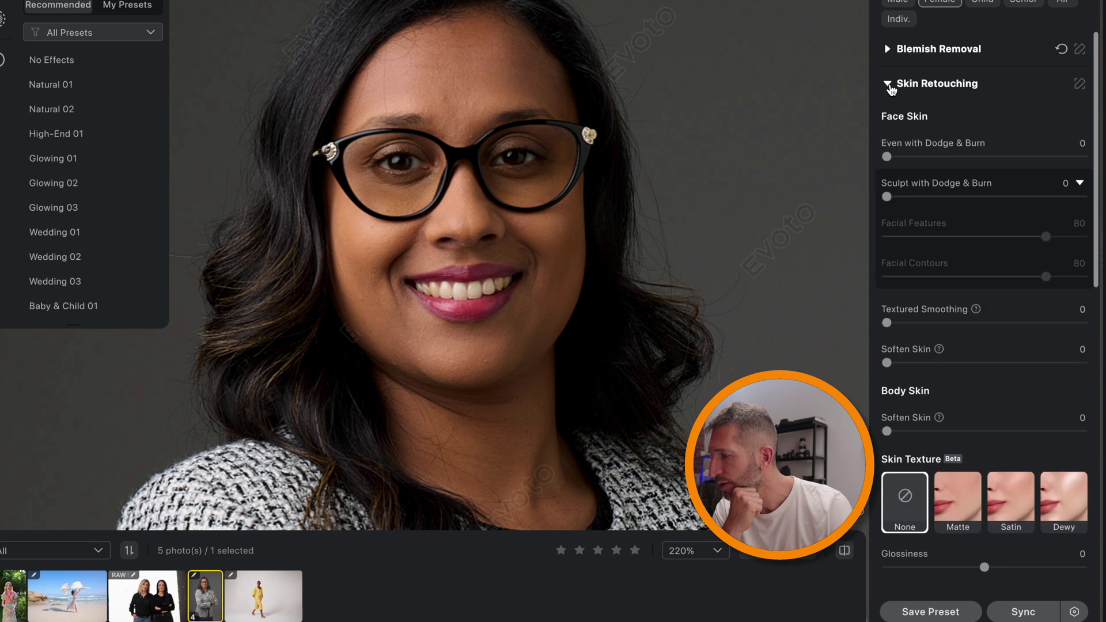
{"action": "scroll", "coordinate": [891, 88], "scroll_direction": "down", "scroll_amount": 12}
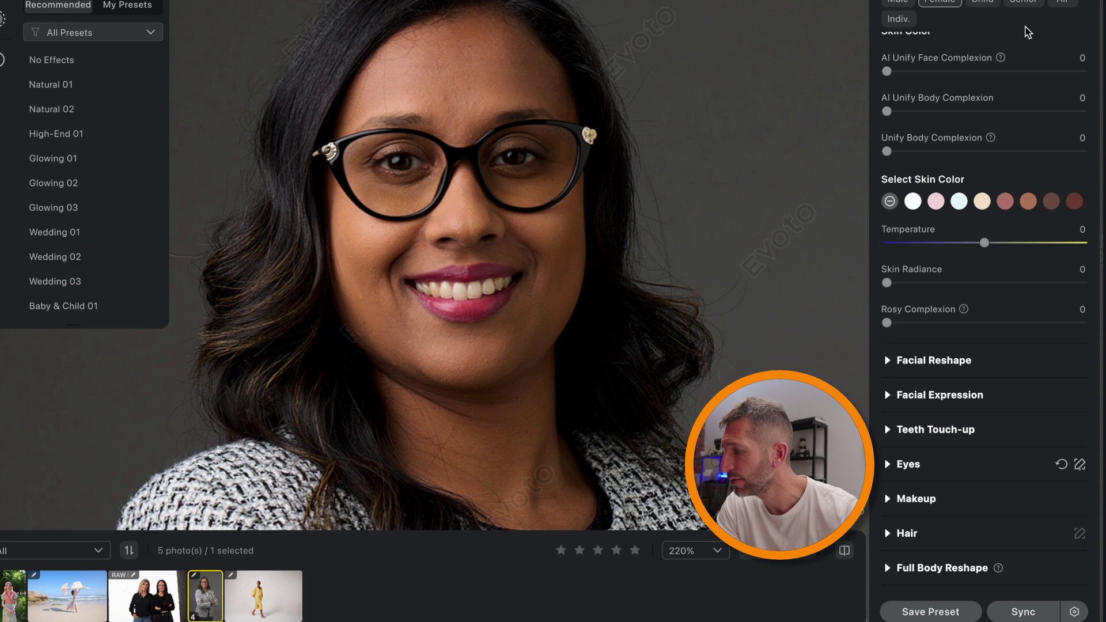
{"action": "scroll", "coordinate": [1027, 248], "scroll_direction": "up", "scroll_amount": 10}
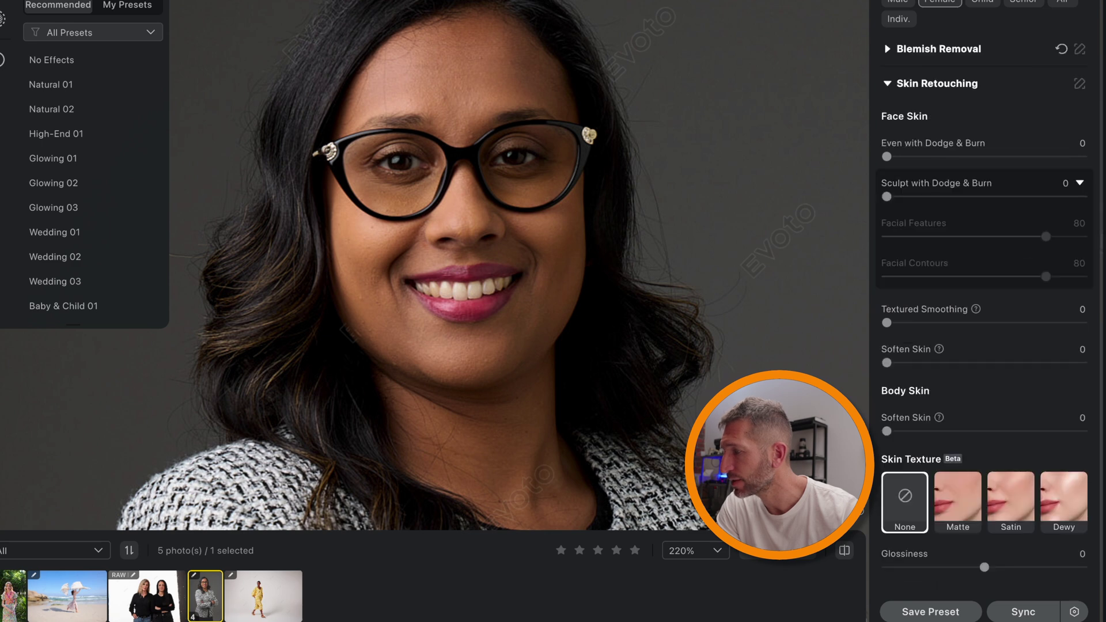
Step: Expand all the portrait adjustment sections and turn Solo Mode back on
{"action": "right_click", "coordinate": [1021, 46]}
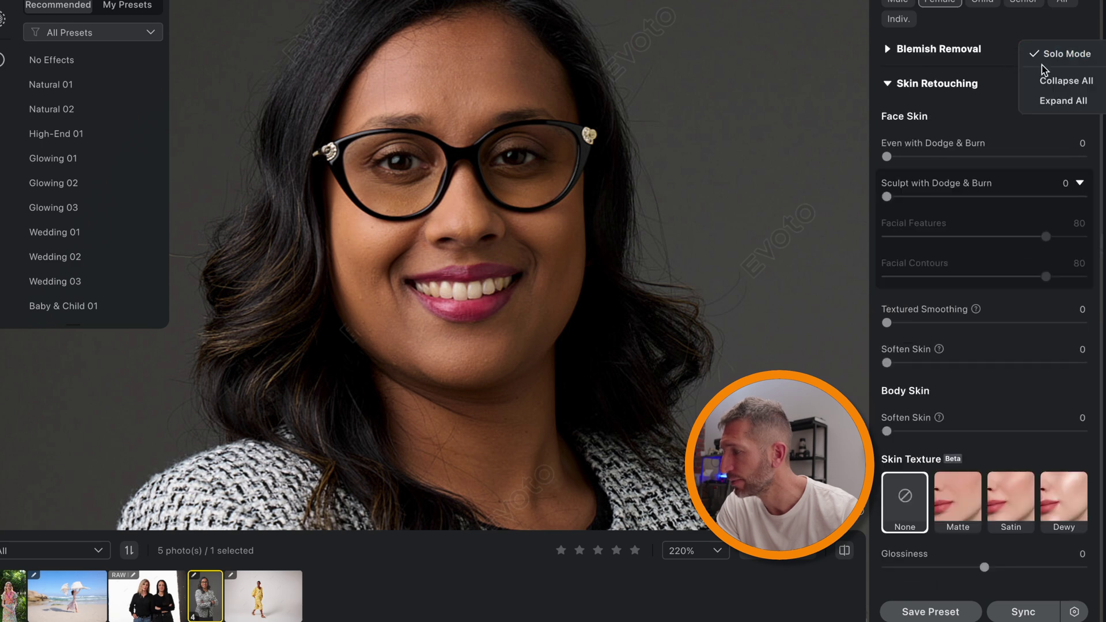
{"action": "left_click", "coordinate": [1053, 100]}
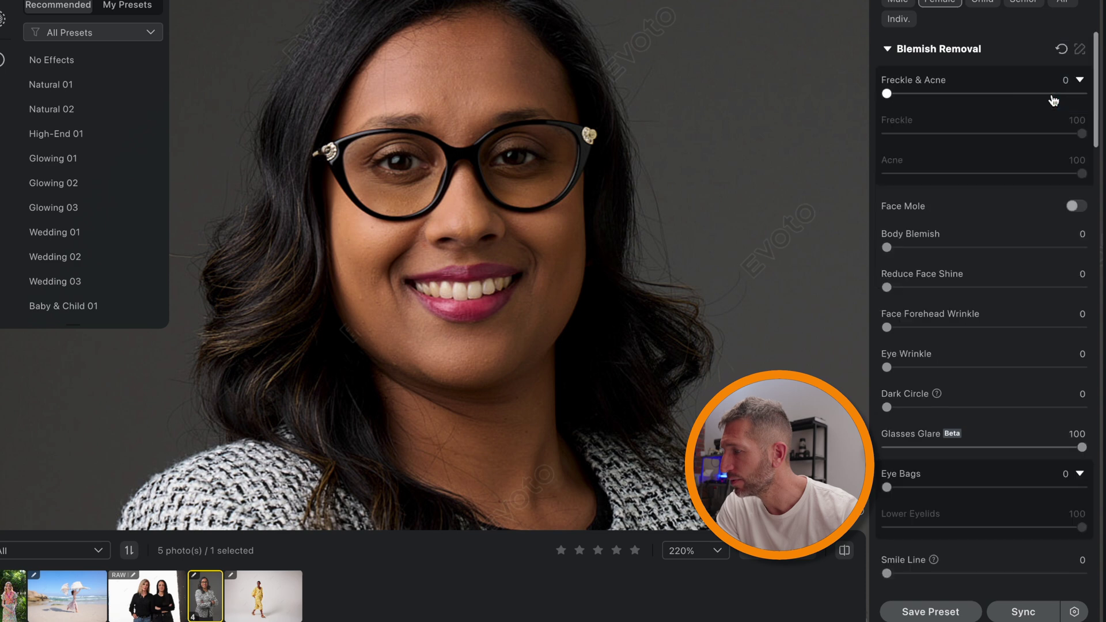
{"action": "right_click", "coordinate": [1005, 33]}
{"action": "left_click", "coordinate": [1027, 45]}
{"action": "right_click", "coordinate": [1005, 33]}
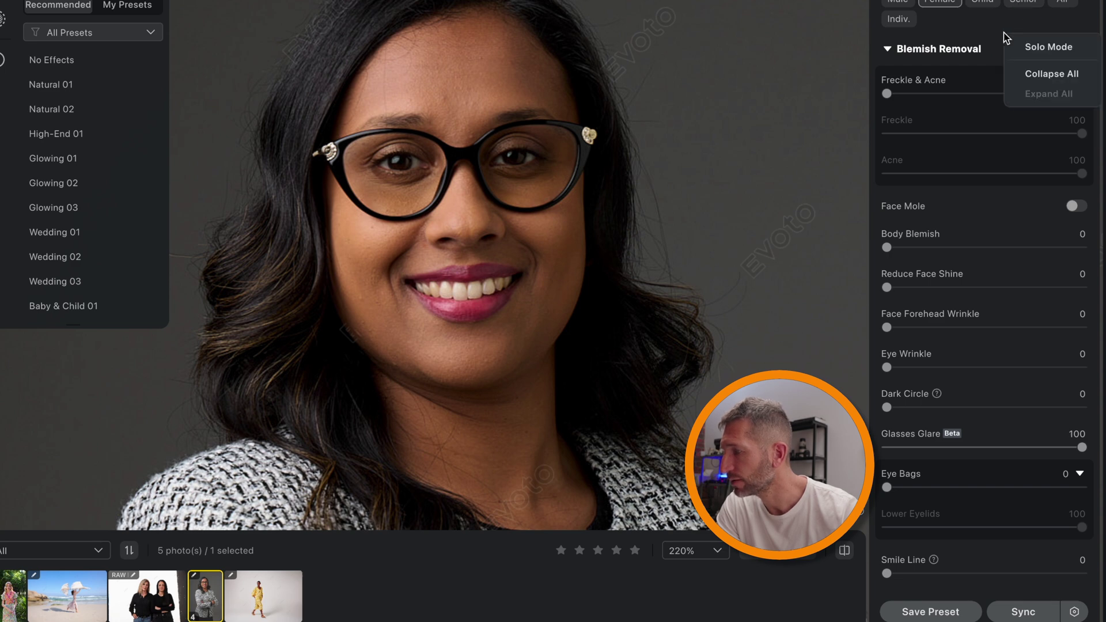
{"action": "left_click", "coordinate": [1016, 44]}
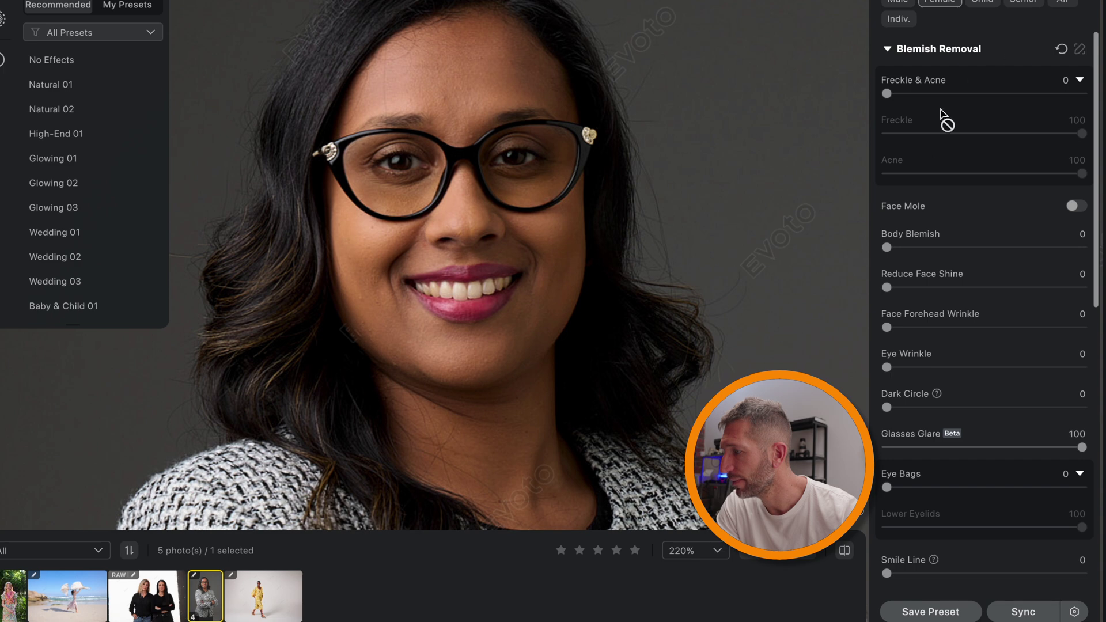
Step: Check Solo Mode by opening the Skin Retouching section and switching to the Hair section
{"action": "scroll", "coordinate": [890, 253], "scroll_direction": "down", "scroll_amount": 10}
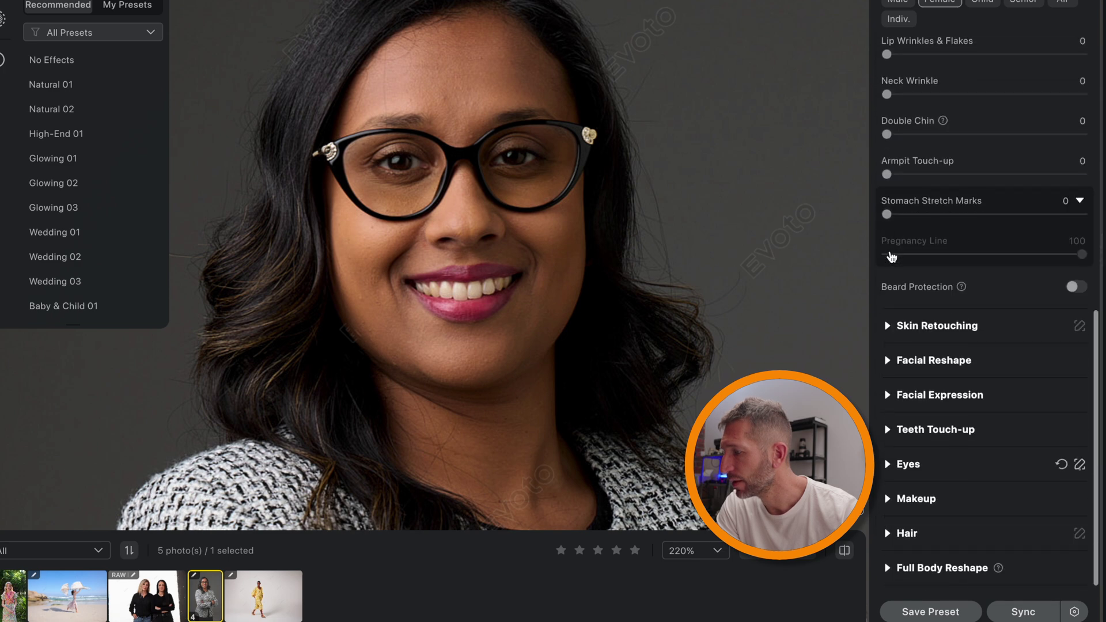
{"action": "left_click", "coordinate": [890, 327]}
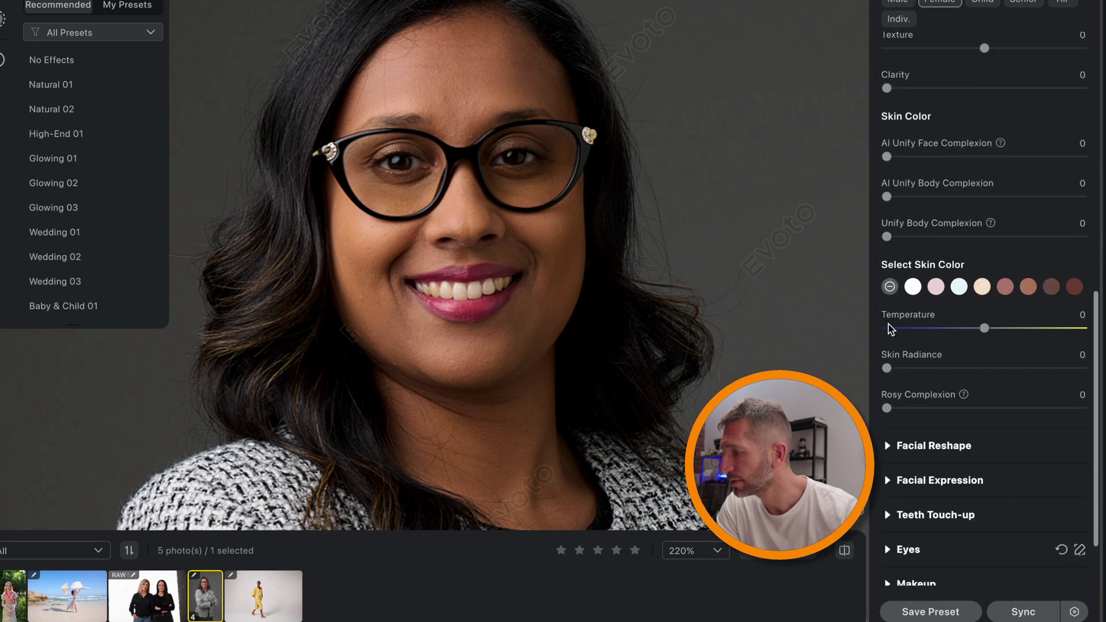
{"action": "scroll", "coordinate": [891, 328], "scroll_direction": "down", "scroll_amount": 3}
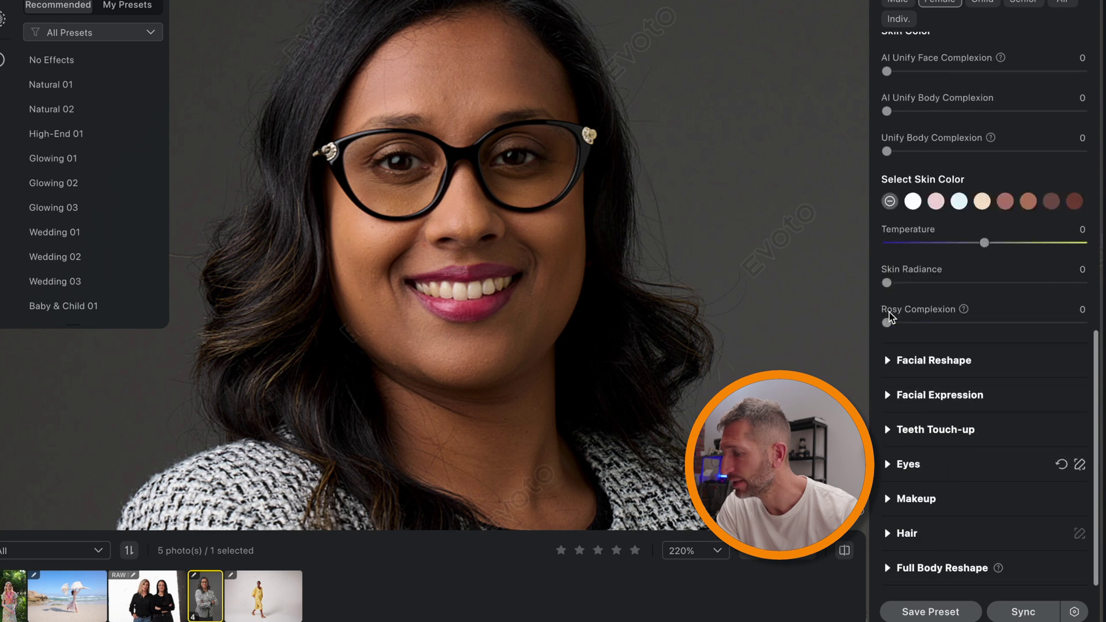
{"action": "left_click", "coordinate": [892, 533]}
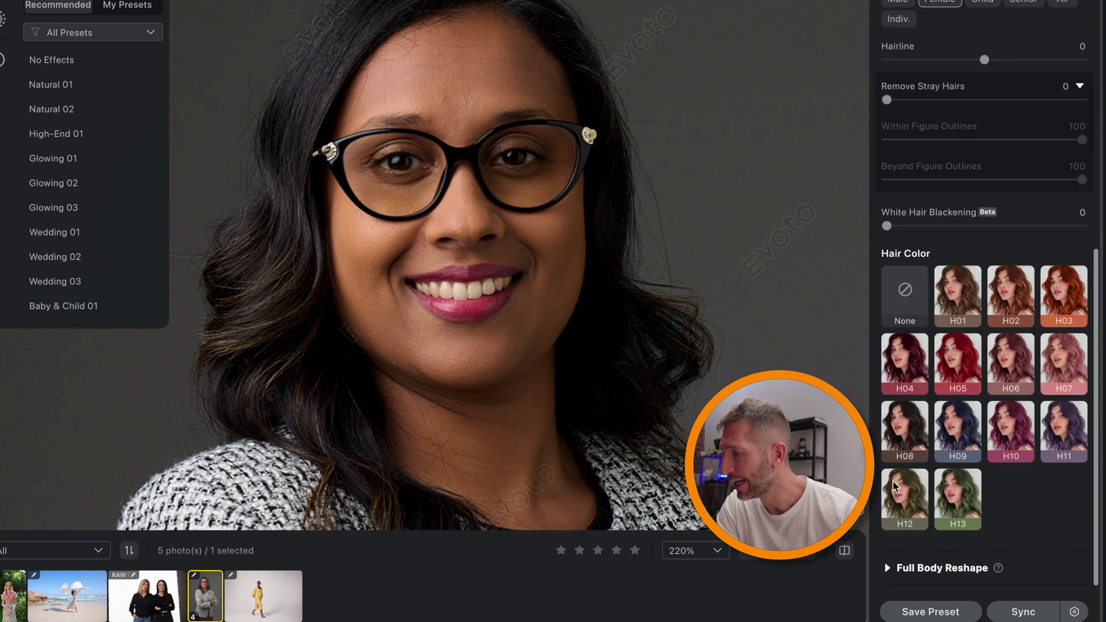
Step: Try hair colors H01, H02, H03, H05, H09, H10 and H11 on the woman with glasses, and reset the color to None
{"action": "left_click", "coordinate": [955, 295]}
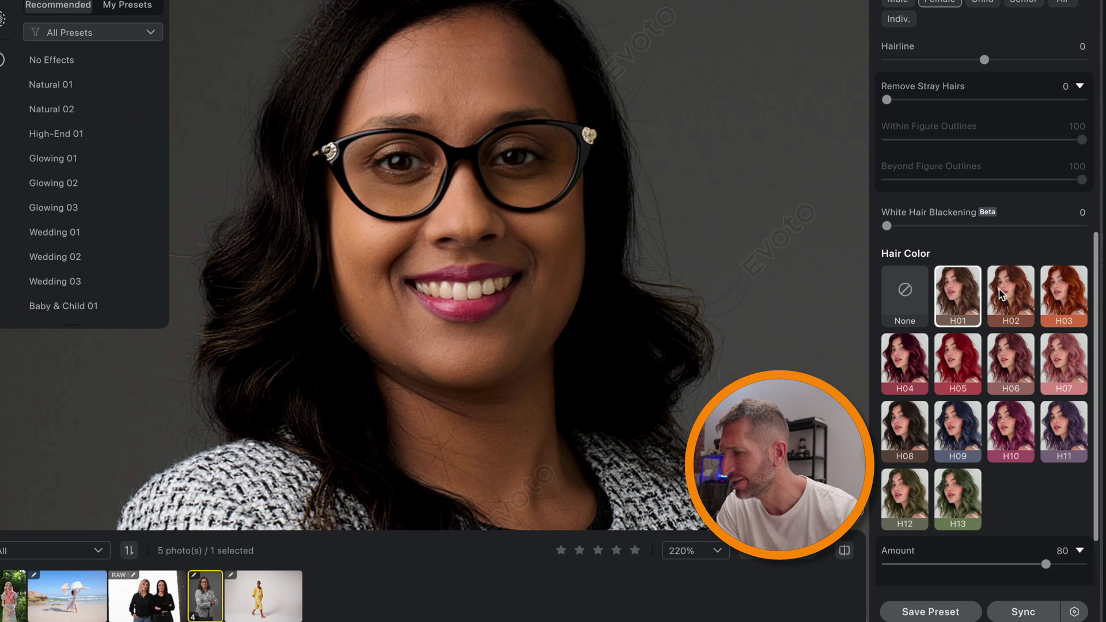
{"action": "left_click", "coordinate": [1001, 294]}
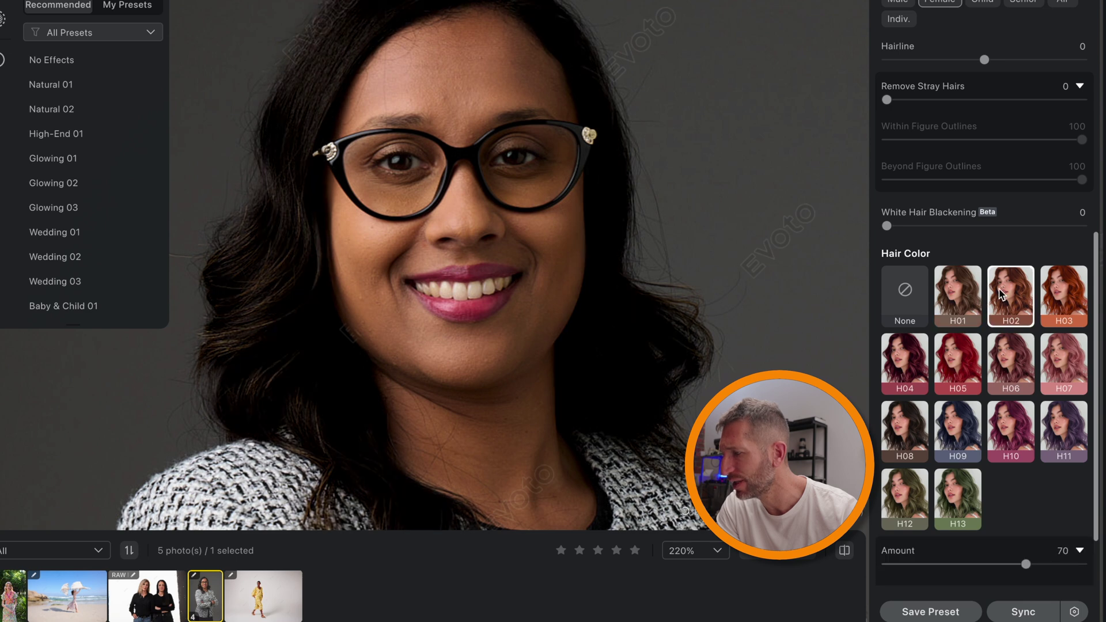
{"action": "left_click", "coordinate": [1065, 297]}
{"action": "left_click", "coordinate": [951, 372]}
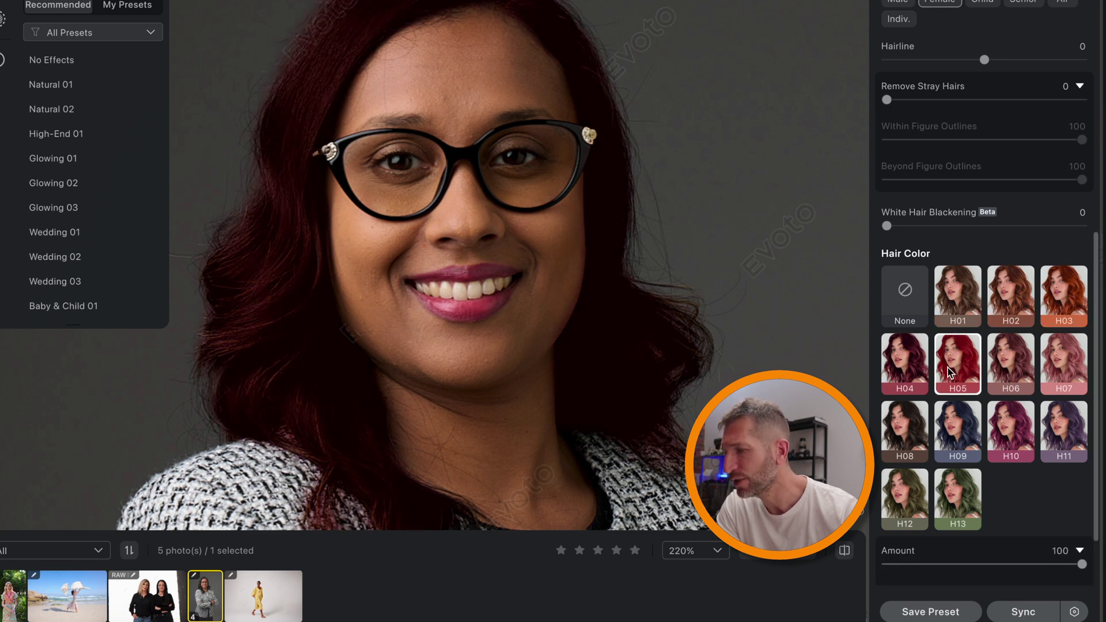
{"action": "left_click", "coordinate": [941, 435]}
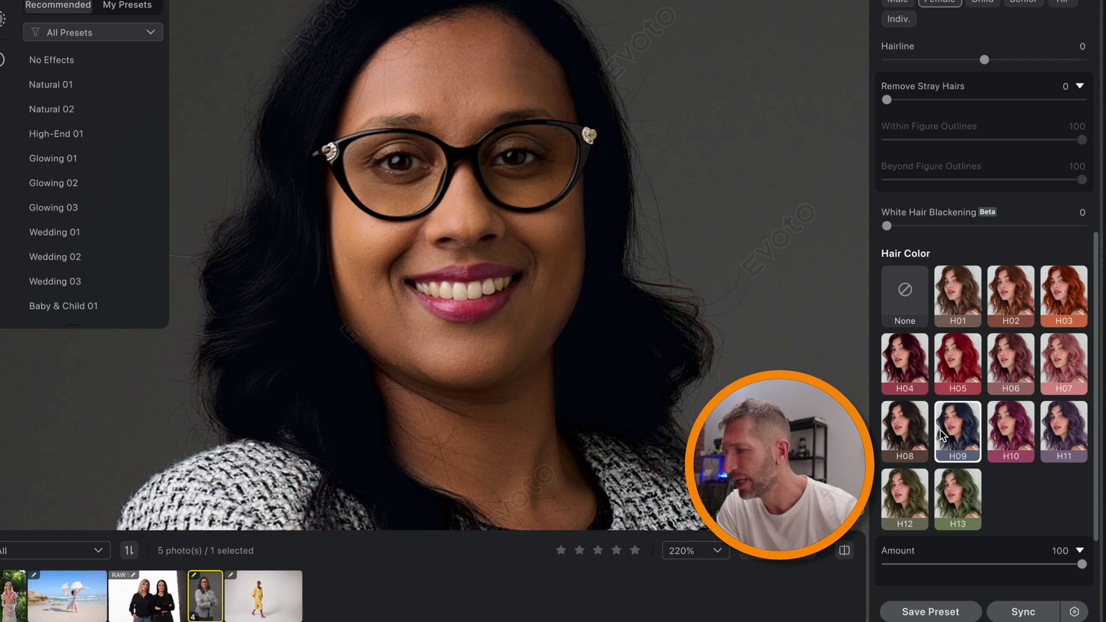
{"action": "left_click", "coordinate": [1031, 441]}
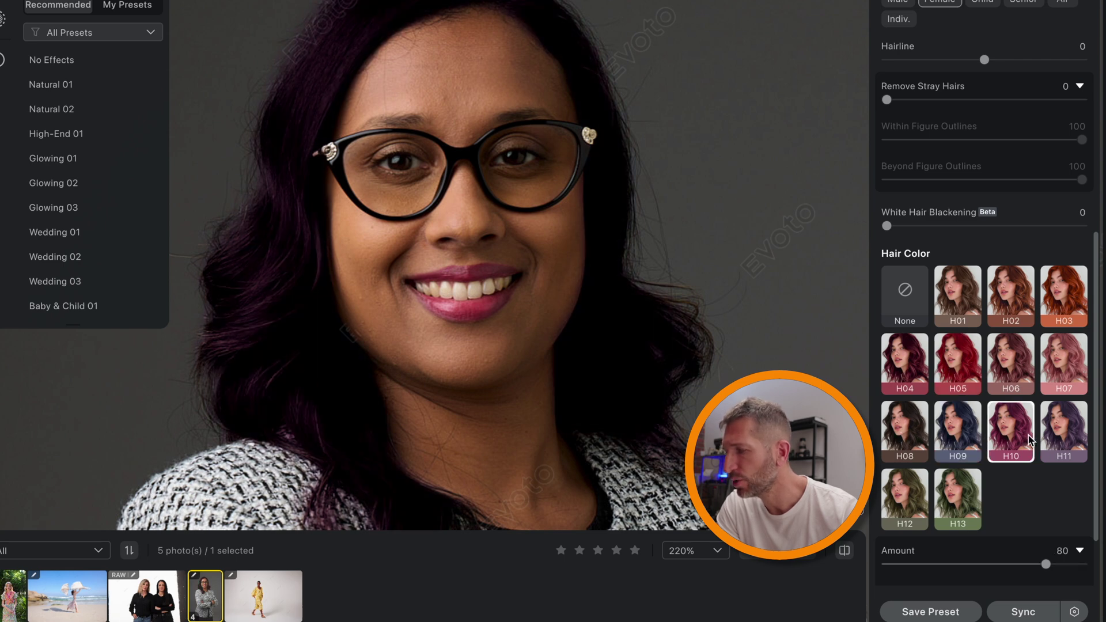
{"action": "left_click", "coordinate": [1065, 443]}
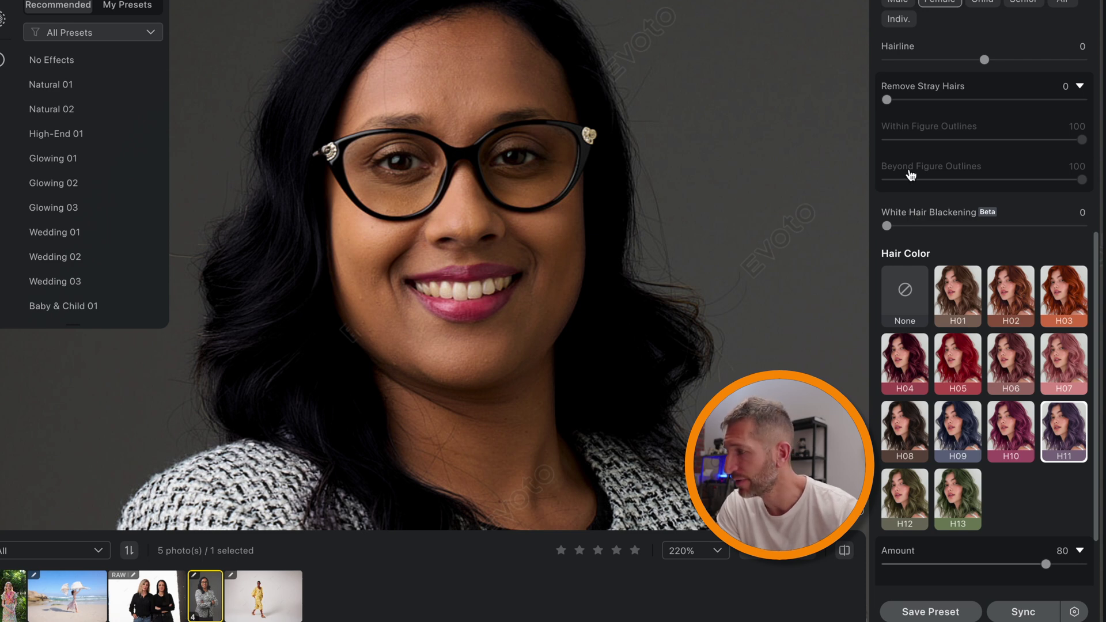
{"action": "scroll", "coordinate": [917, 173], "scroll_direction": "up", "scroll_amount": 5}
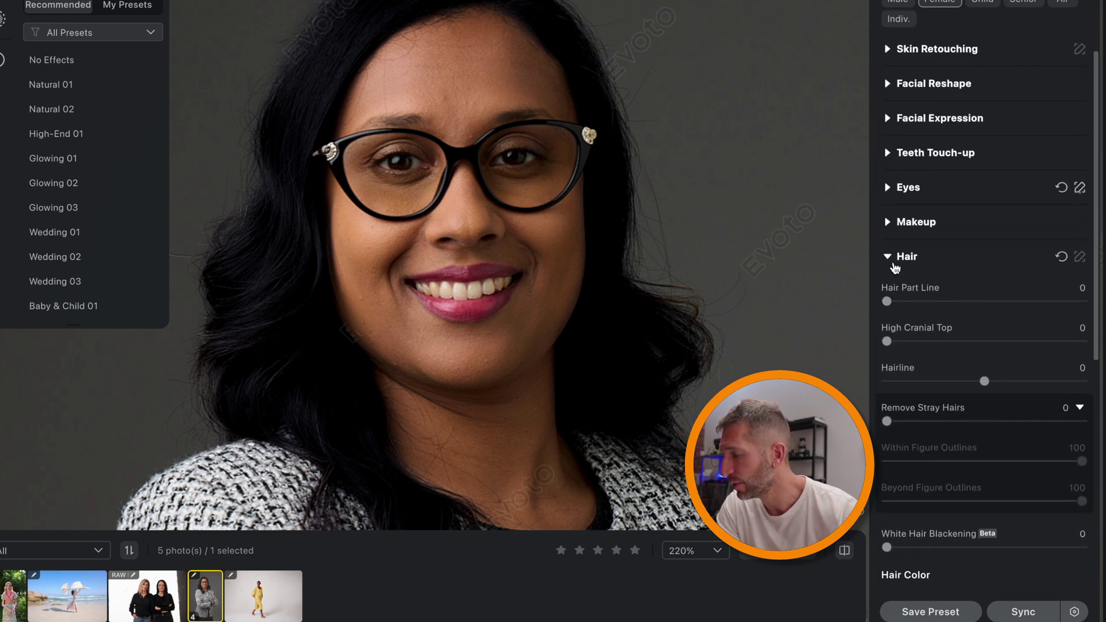
{"action": "scroll", "coordinate": [903, 298], "scroll_direction": "down", "scroll_amount": 6}
{"action": "left_click", "coordinate": [899, 241]}
Step: Set Remove Stray Hairs to 100 and inspect the woman's hair outline up close
{"action": "scroll", "coordinate": [898, 230], "scroll_direction": "up", "scroll_amount": 3}
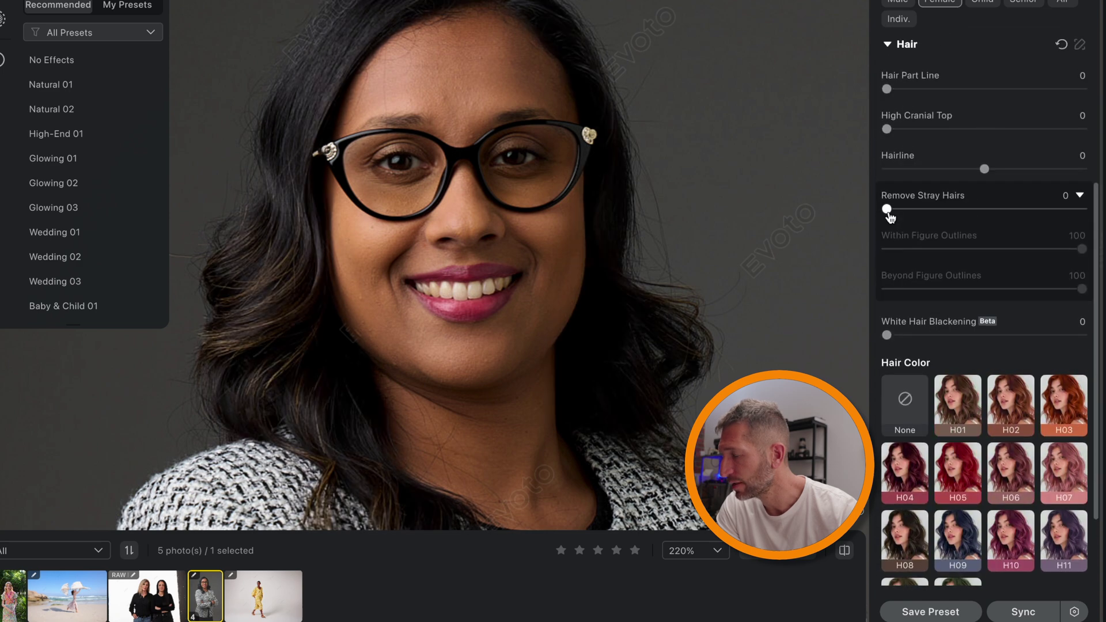
{"action": "left_click_drag", "start_coordinate": [889, 210], "coordinate": [1081, 210]}
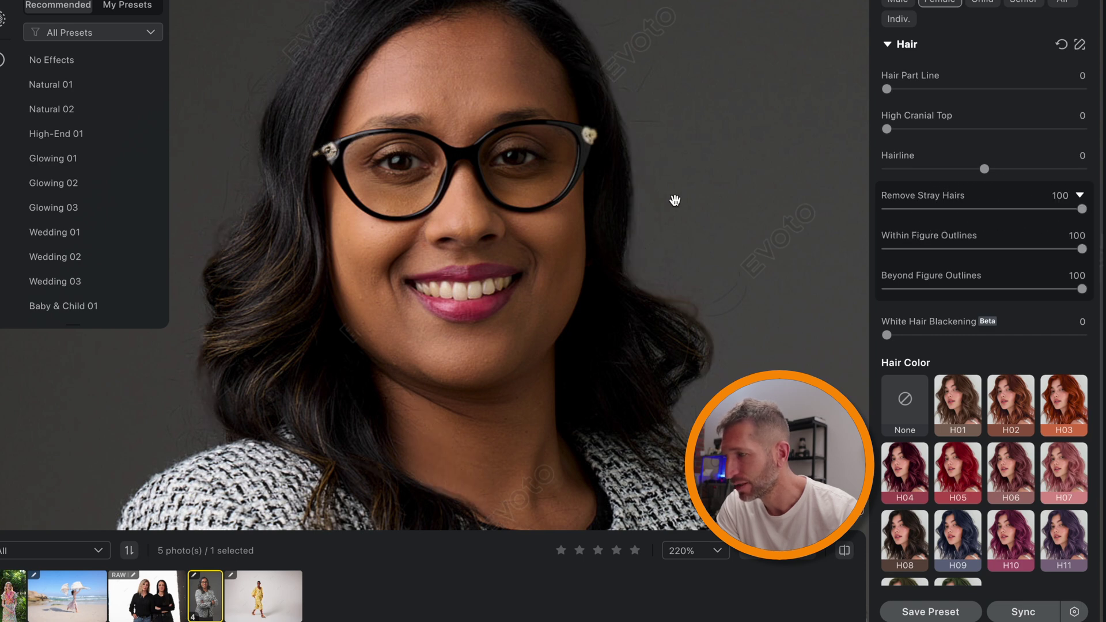
{"action": "left_click_drag", "start_coordinate": [688, 271], "coordinate": [777, 437]}
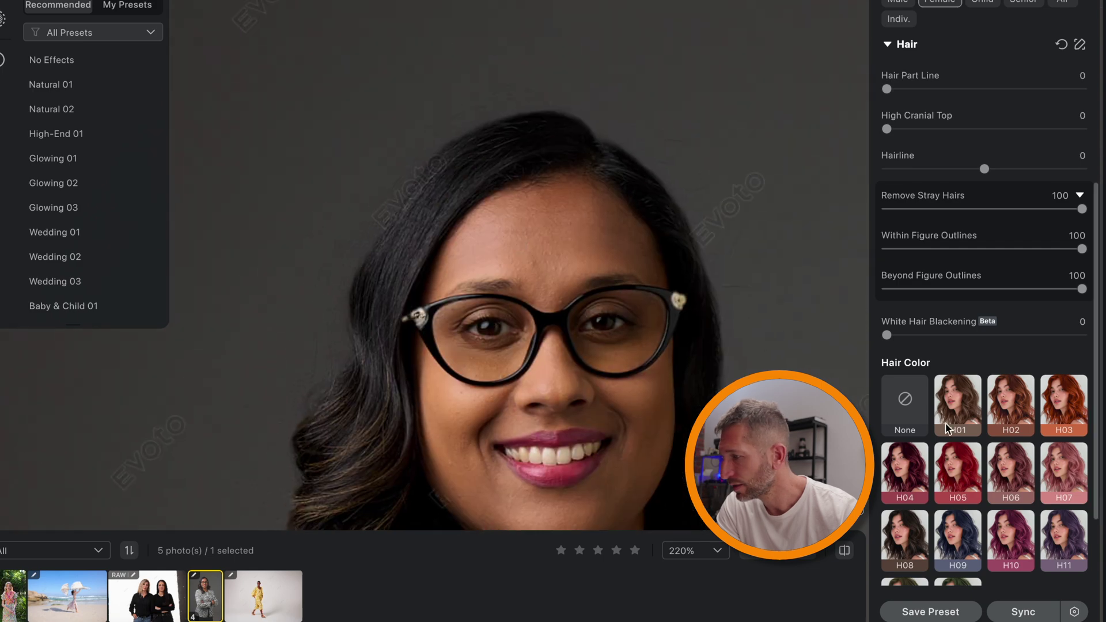
{"action": "scroll", "coordinate": [581, 249], "scroll_direction": "down", "scroll_amount": 10}
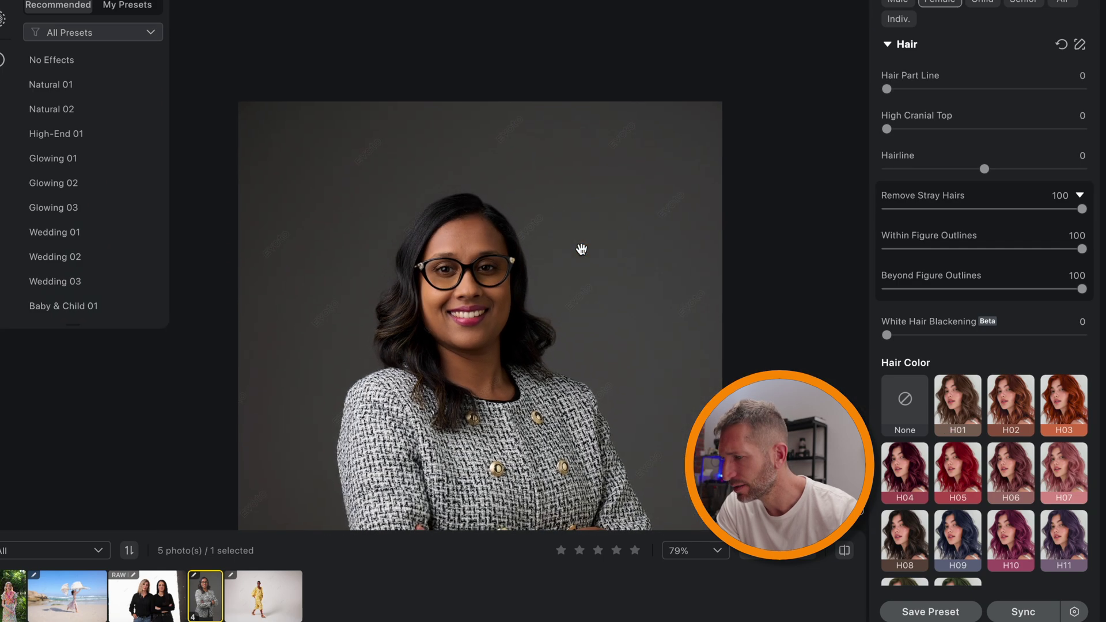
{"action": "scroll", "coordinate": [582, 249], "scroll_direction": "up", "scroll_amount": 5}
{"action": "scroll", "coordinate": [581, 249], "scroll_direction": "up", "scroll_amount": 5}
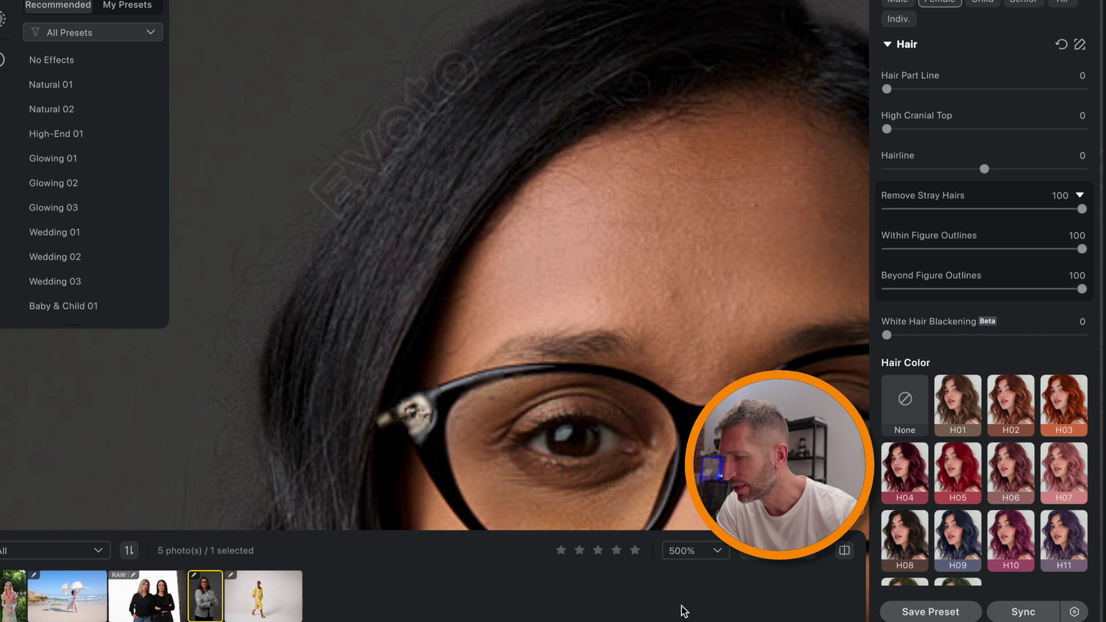
Step: View the portrait at 100% and compare the retouched version with the original
{"action": "left_click", "coordinate": [720, 551]}
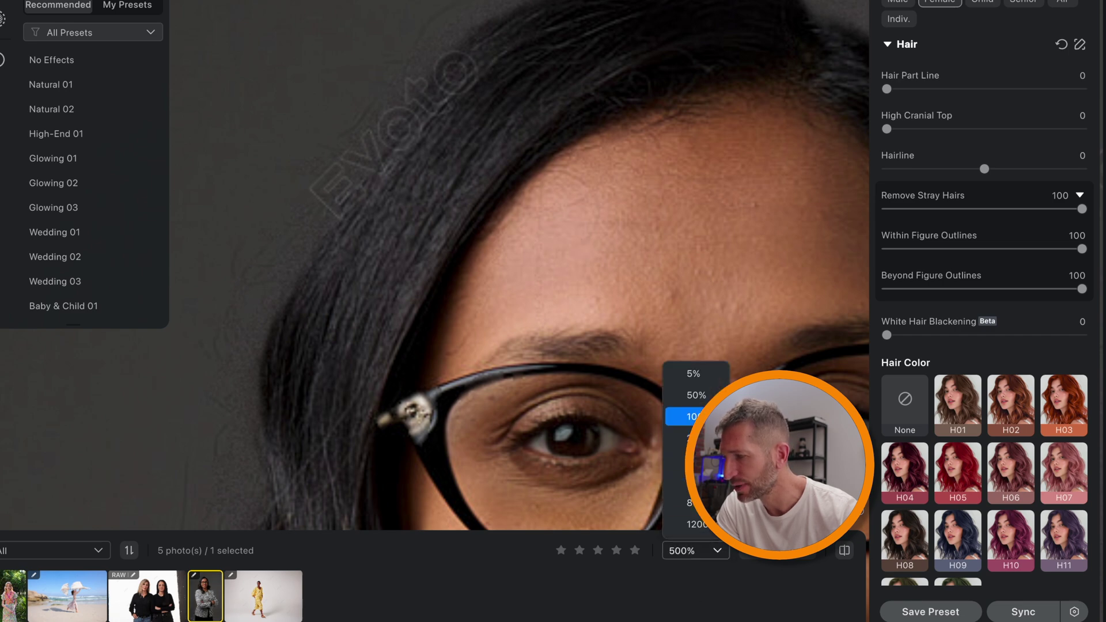
{"action": "left_click", "coordinate": [675, 417]}
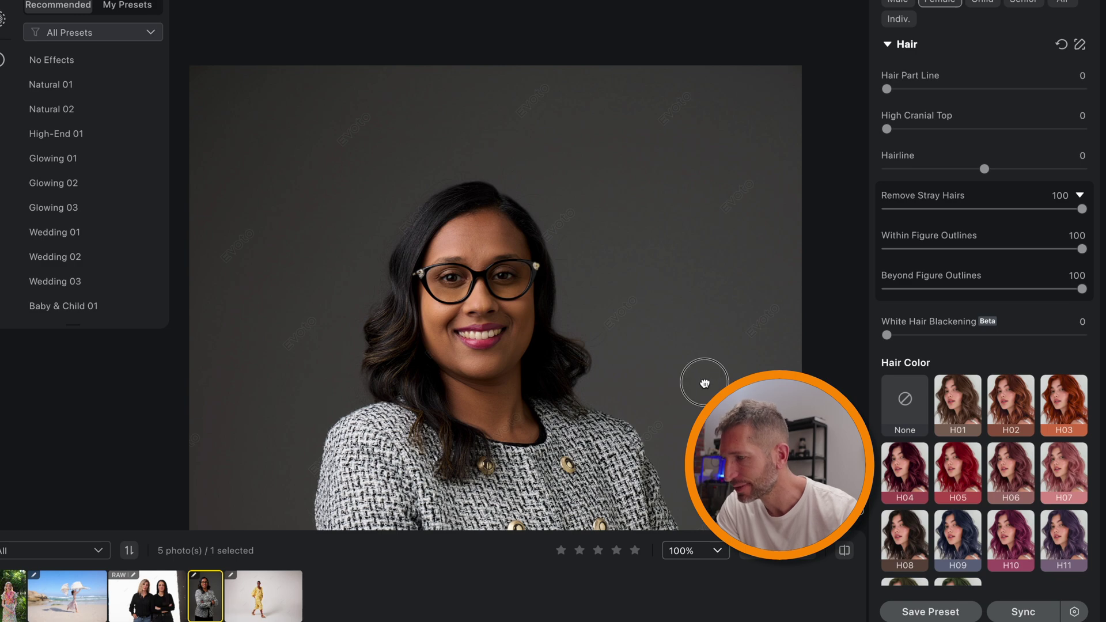
{"action": "left_click_drag", "start_coordinate": [704, 383], "coordinate": [704, 168]}
{"action": "left_click", "coordinate": [843, 551]}
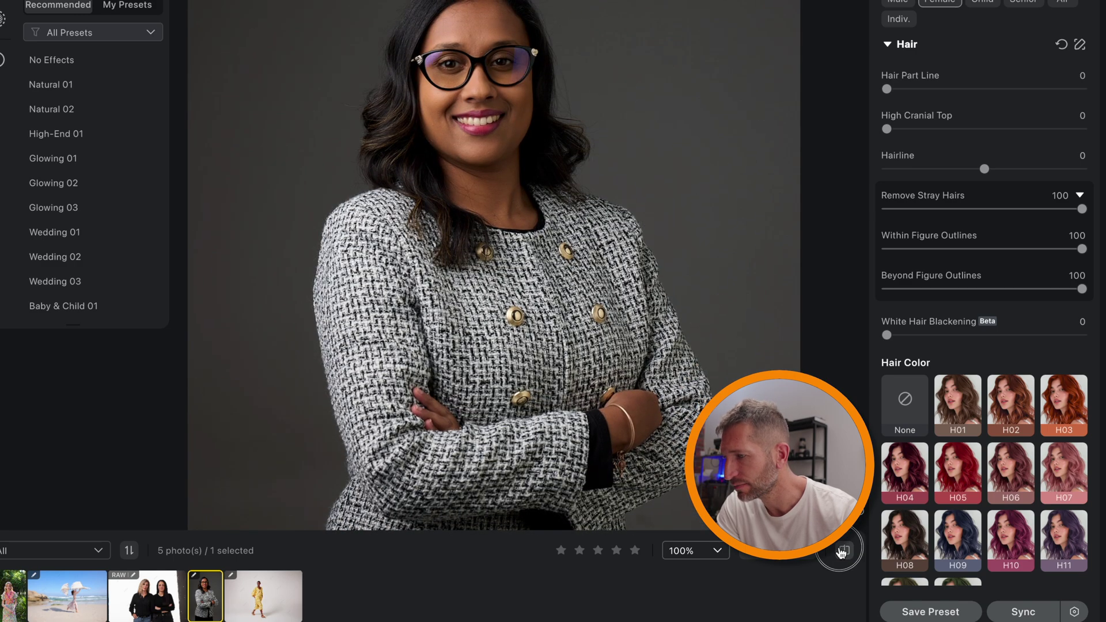
{"action": "left_click", "coordinate": [843, 551]}
Step: Inspect the lower backdrop beside the woman's jacket, and turn on Clean Backdrop and Distractions Removal in the background adjustments
{"action": "scroll", "coordinate": [699, 346], "scroll_direction": "down", "scroll_amount": 2}
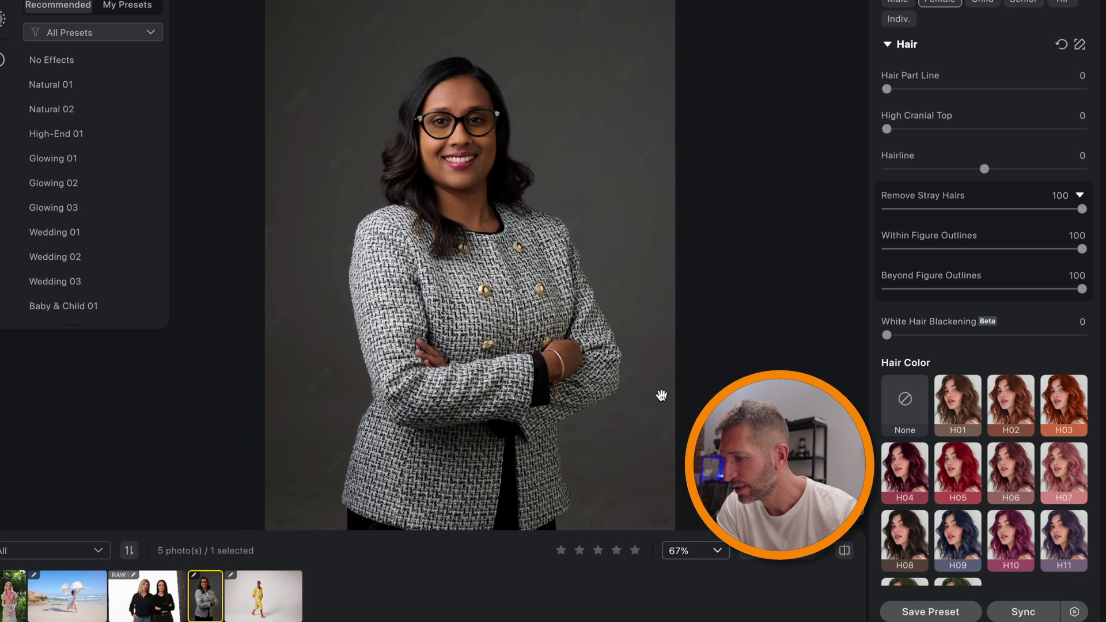
{"action": "left_click_drag", "start_coordinate": [661, 396], "coordinate": [625, 301]}
{"action": "scroll", "coordinate": [626, 302], "scroll_direction": "up", "scroll_amount": 3}
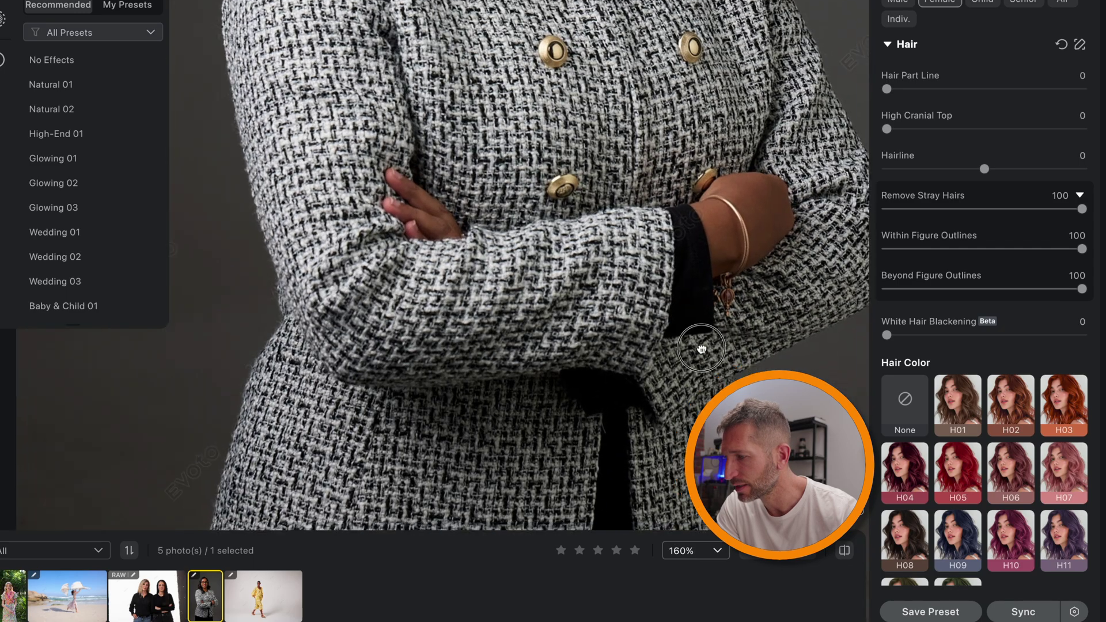
{"action": "left_click_drag", "start_coordinate": [702, 349], "coordinate": [459, 153]}
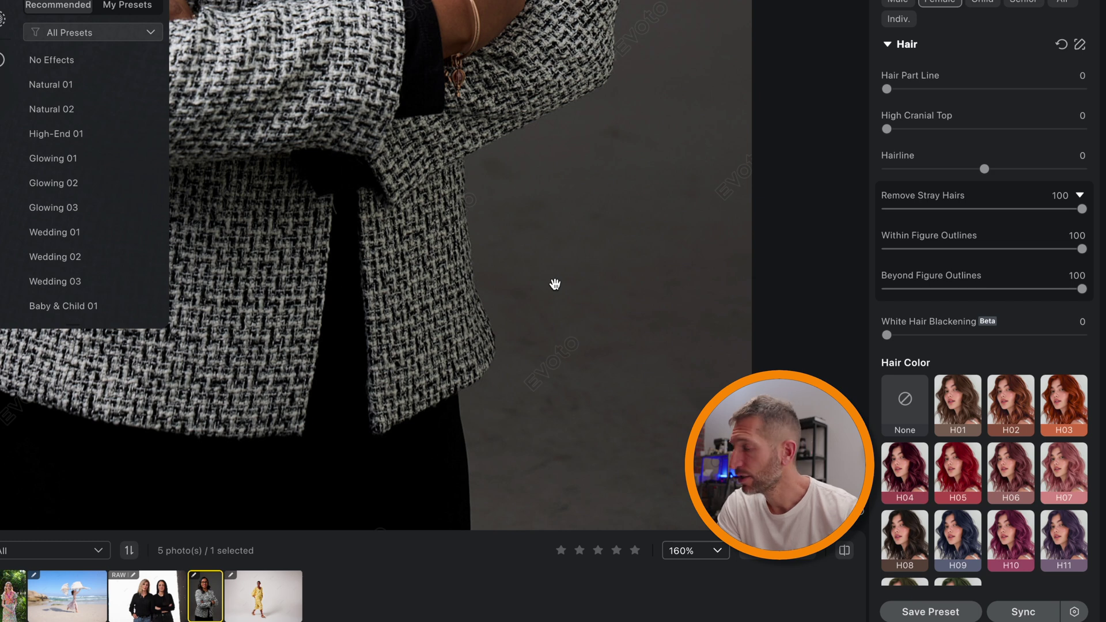
{"action": "scroll", "coordinate": [985, 311], "scroll_direction": "down", "scroll_amount": 10}
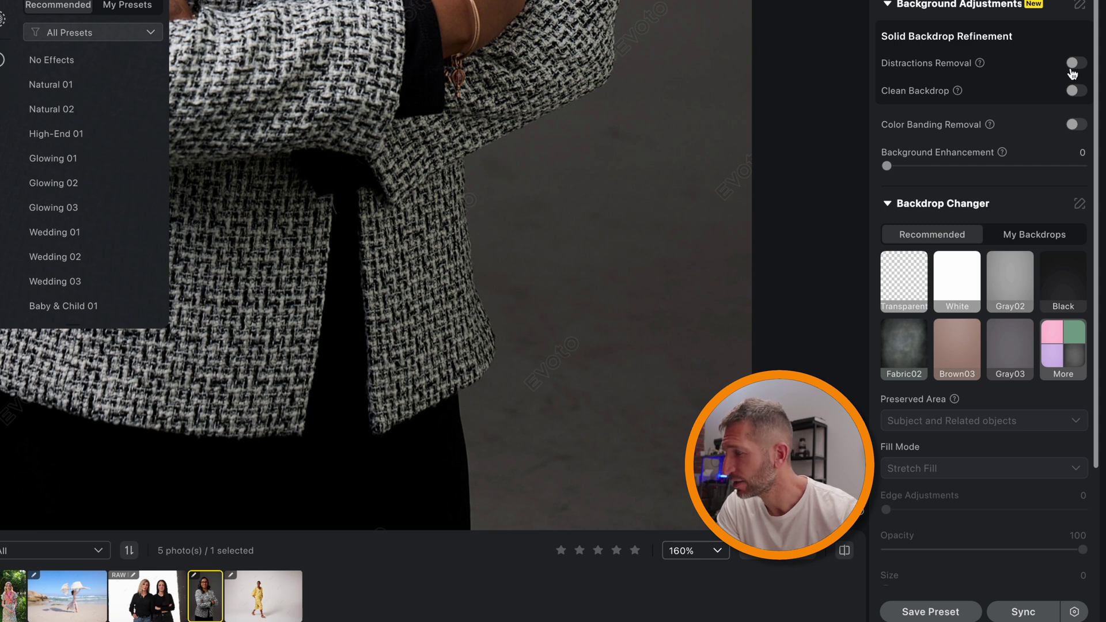
{"action": "left_click", "coordinate": [1078, 92]}
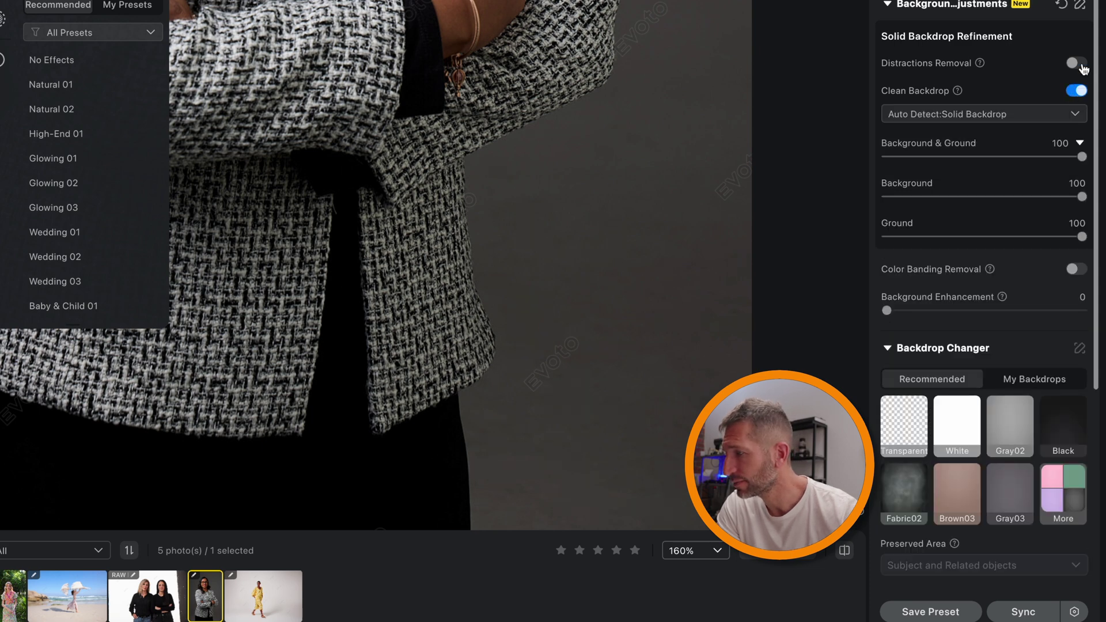
{"action": "left_click", "coordinate": [1076, 63]}
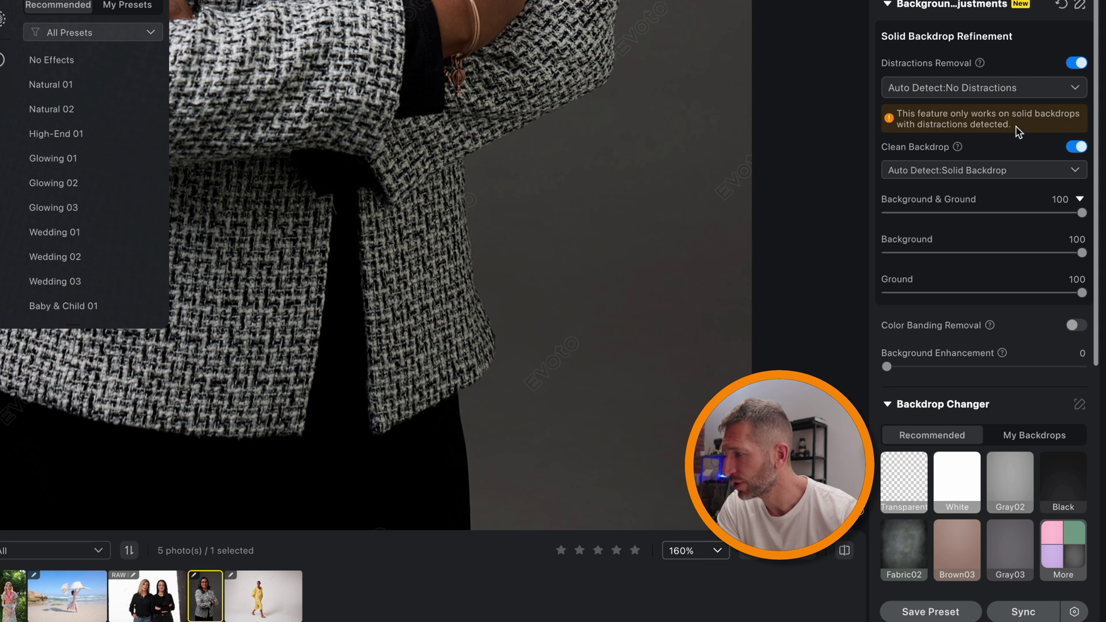
Step: Set Clean Backdrop to Solid Backdrop and Distractions Removal to Distractions, with Color Banding Removal turned on
{"action": "left_click", "coordinate": [1056, 174]}
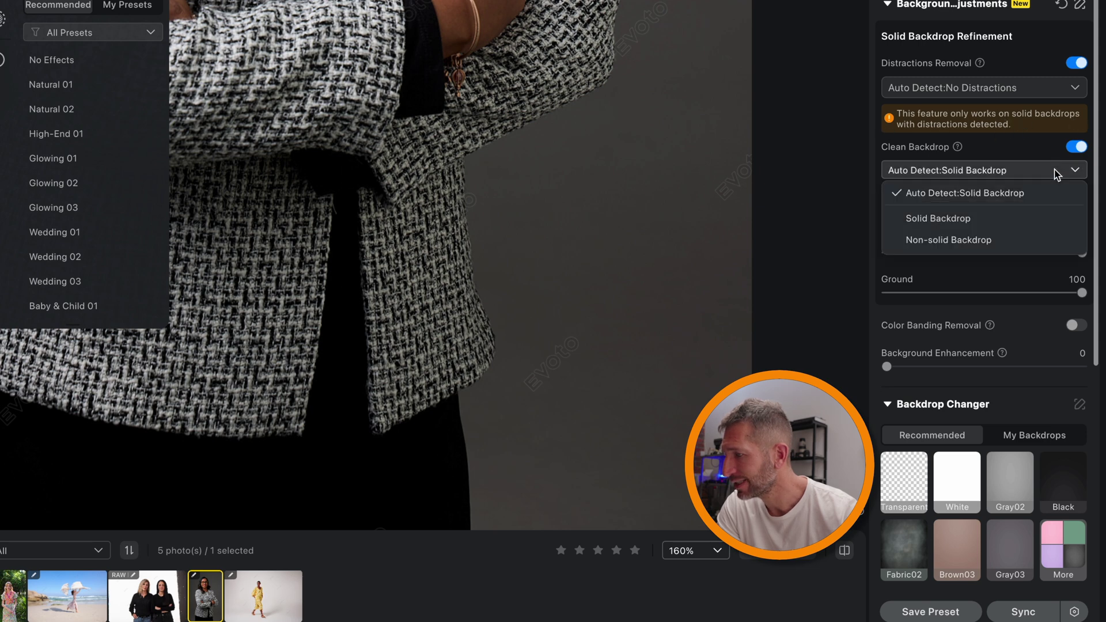
{"action": "left_click", "coordinate": [1045, 217]}
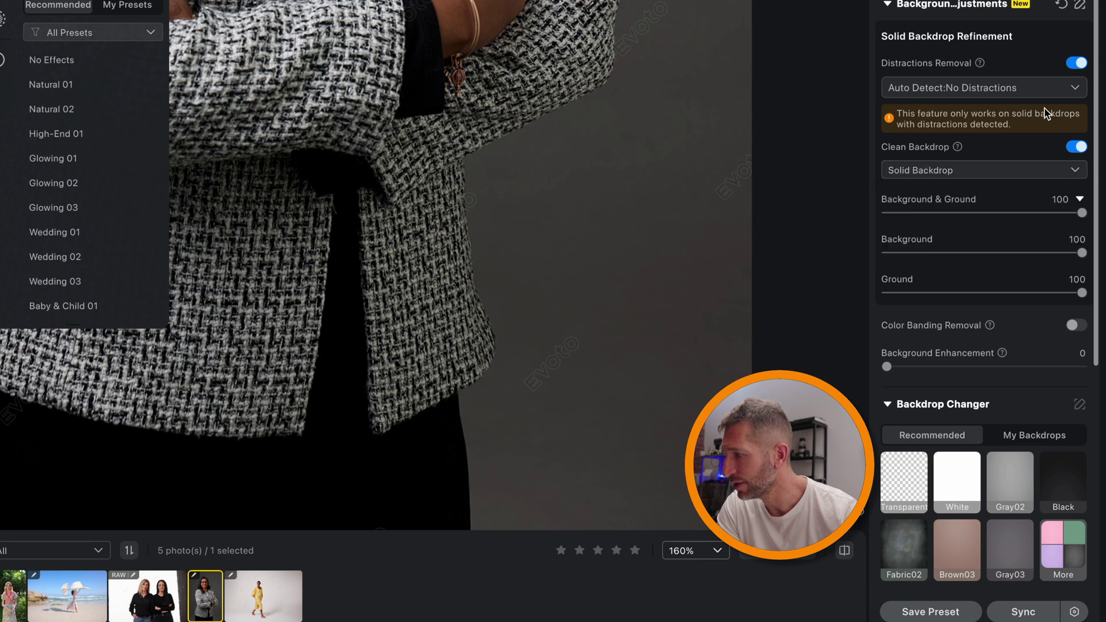
{"action": "left_click", "coordinate": [1038, 87]}
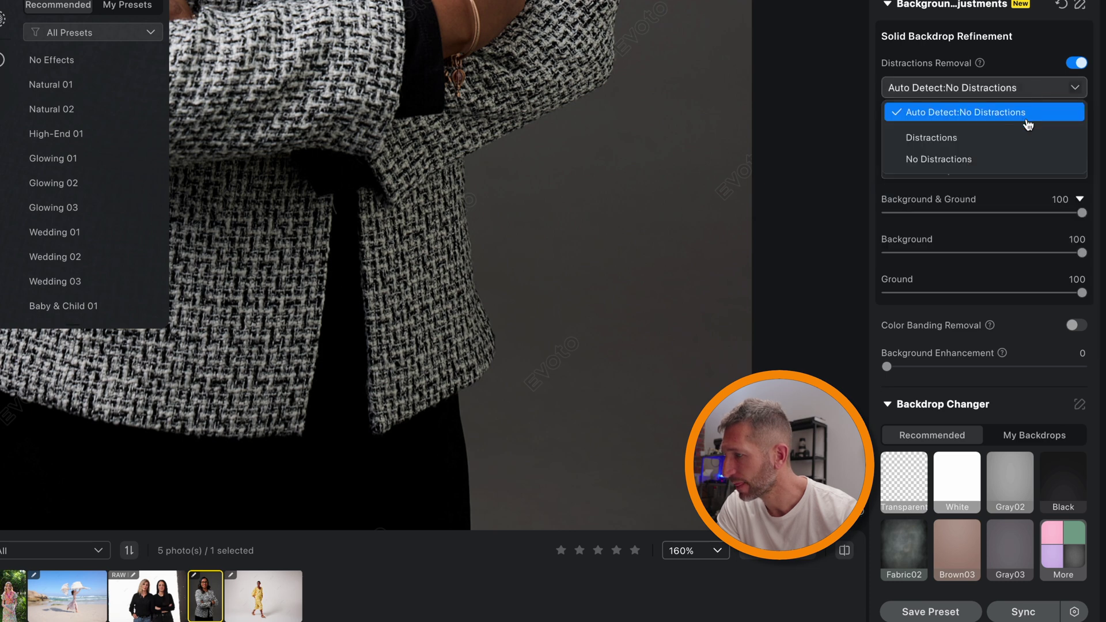
{"action": "left_click", "coordinate": [1015, 147]}
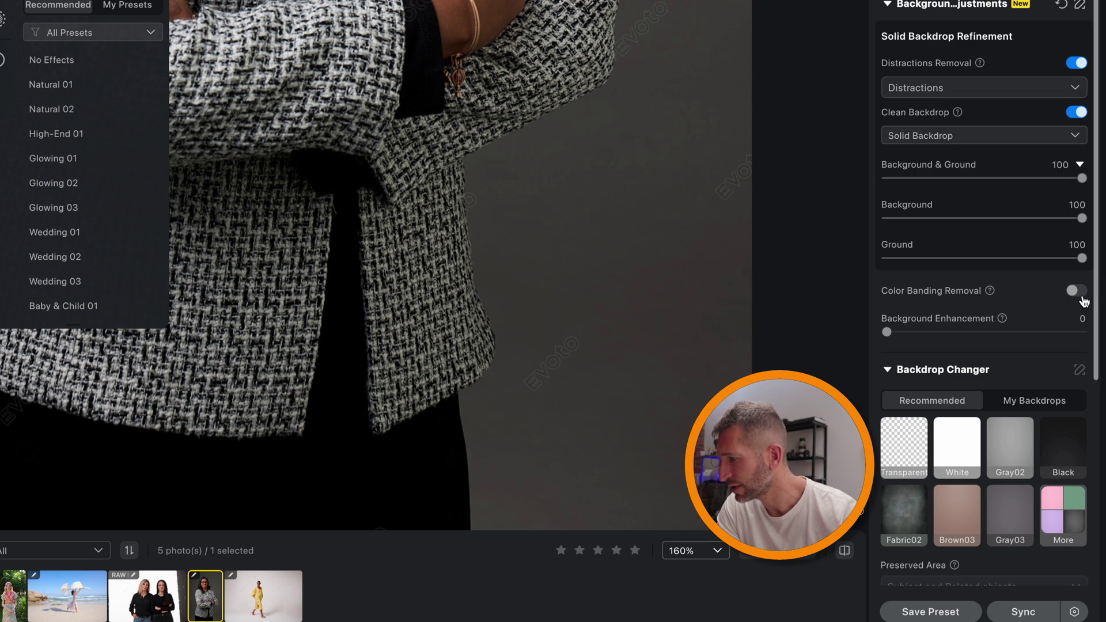
{"action": "left_click", "coordinate": [1075, 291]}
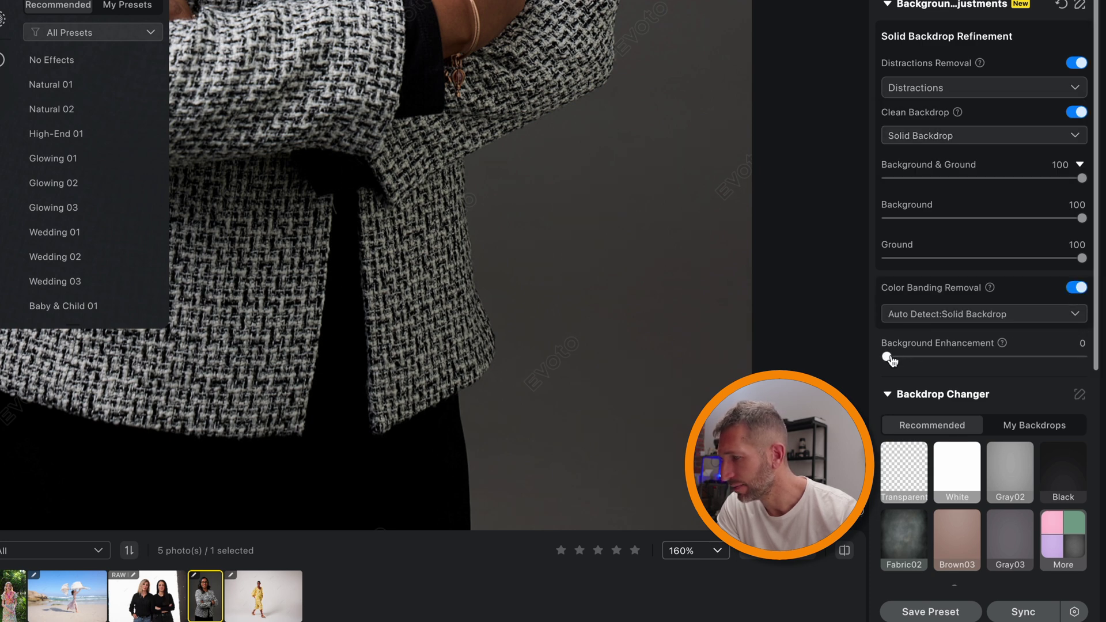
{"action": "scroll", "coordinate": [708, 291], "scroll_direction": "down", "scroll_amount": 5}
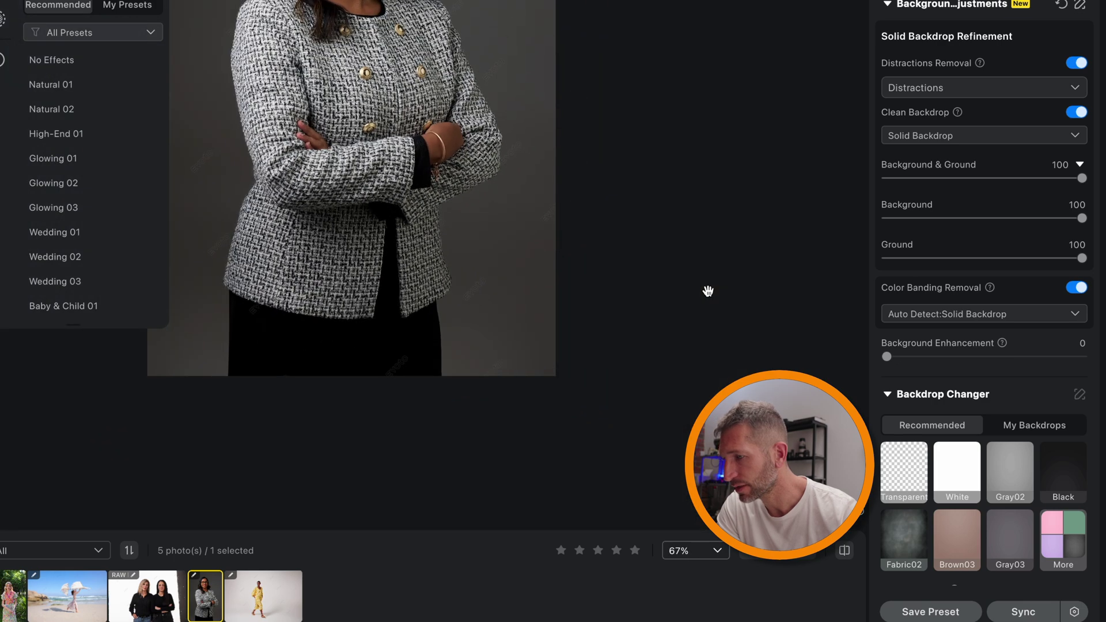
Step: Compare the lower backdrop around the woman's jacket with the original photo to check the backdrop cleanup
{"action": "left_click_drag", "start_coordinate": [709, 291], "coordinate": [827, 324]}
{"action": "left_click", "coordinate": [845, 551]}
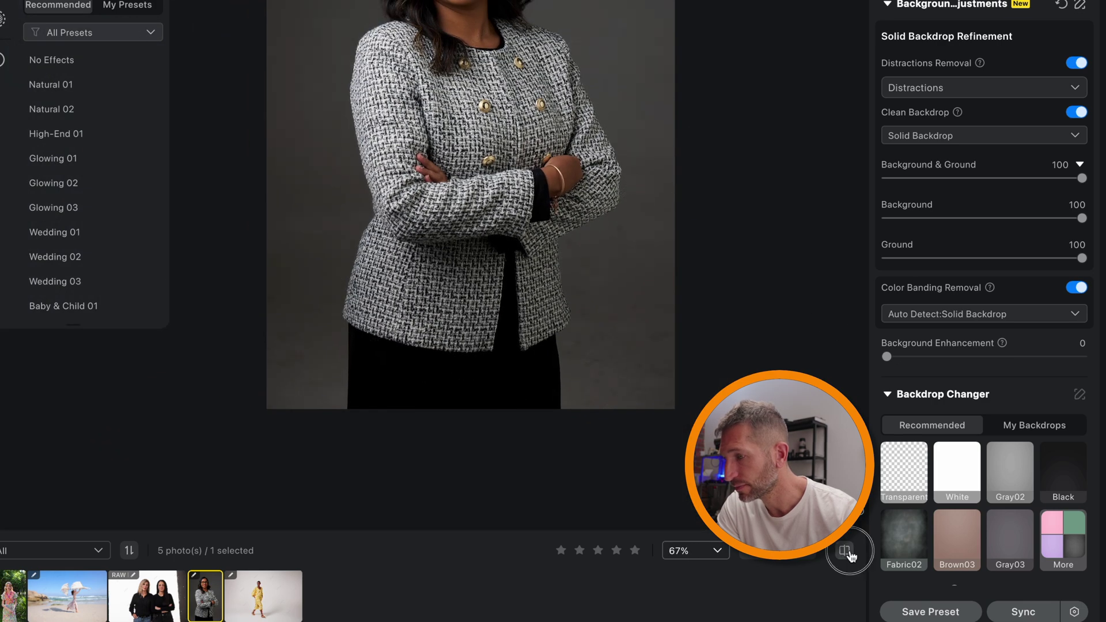
{"action": "left_click", "coordinate": [845, 551]}
{"action": "left_click", "coordinate": [844, 551]}
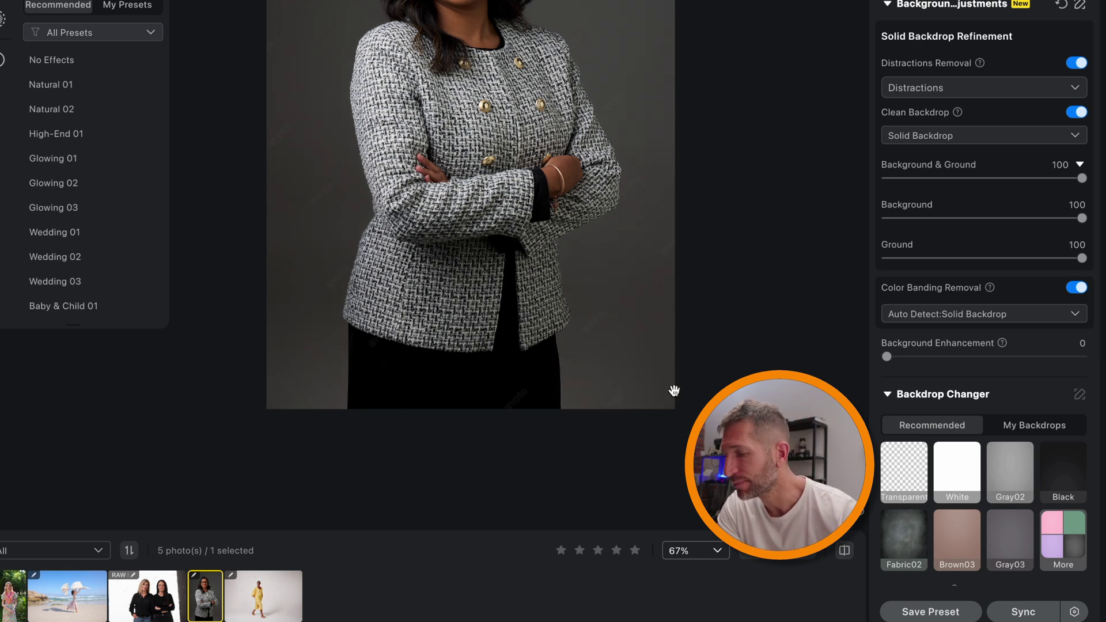
{"action": "scroll", "coordinate": [632, 388], "scroll_direction": "down", "scroll_amount": 3}
{"action": "scroll", "coordinate": [632, 388], "scroll_direction": "up", "scroll_amount": 3}
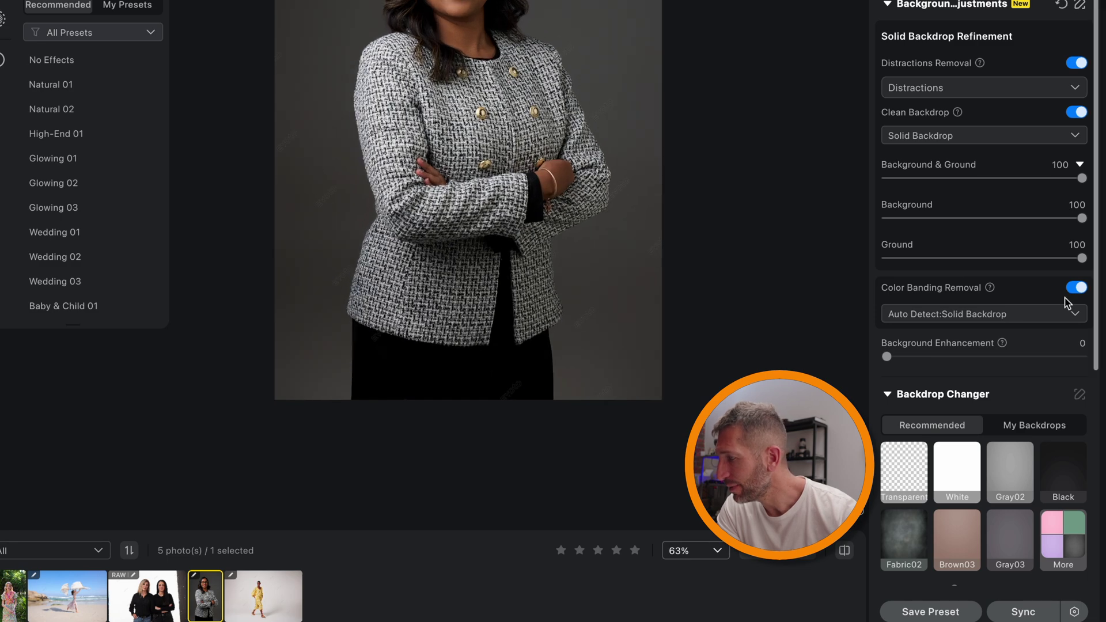
{"action": "scroll", "coordinate": [1066, 301], "scroll_direction": "down", "scroll_amount": 5}
{"action": "scroll", "coordinate": [1066, 301], "scroll_direction": "up", "scroll_amount": 5}
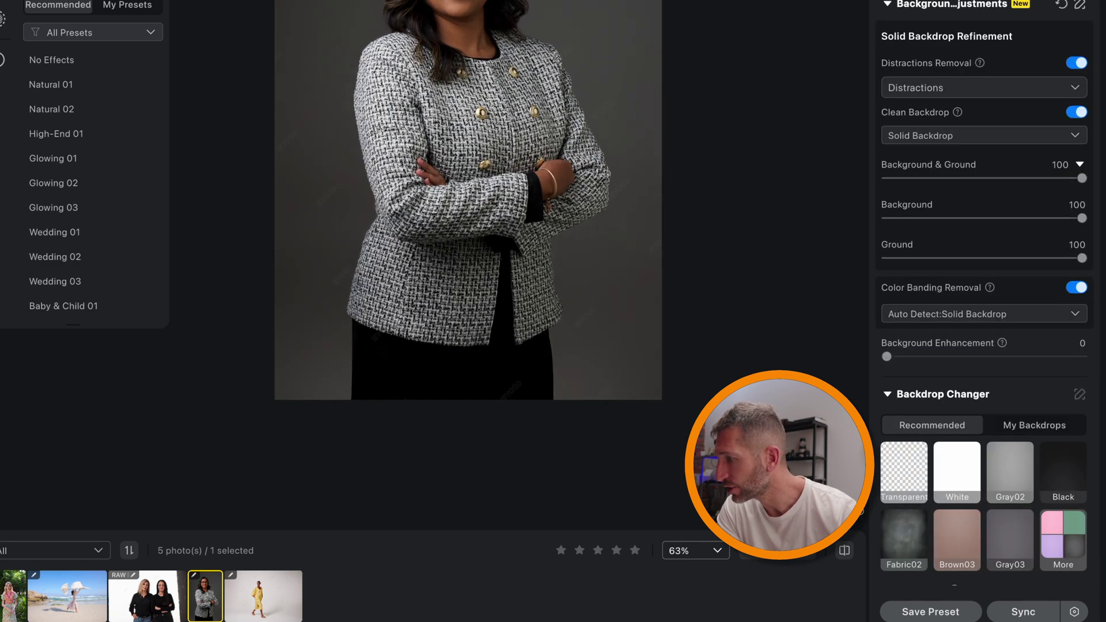
Step: Set AI Reshape to -25 for the woman under Full Body Reshape and look through the other body reshaping options
{"action": "scroll", "coordinate": [1013, 235], "scroll_direction": "down", "scroll_amount": 10}
{"action": "scroll", "coordinate": [1013, 235], "scroll_direction": "down", "scroll_amount": 3}
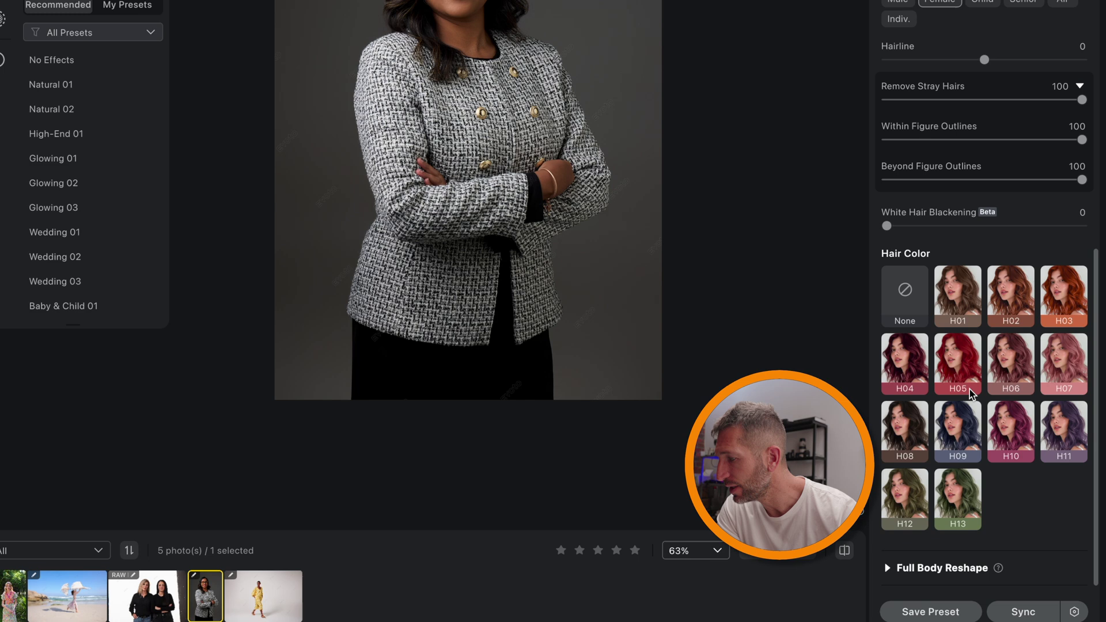
{"action": "left_click", "coordinate": [888, 568]}
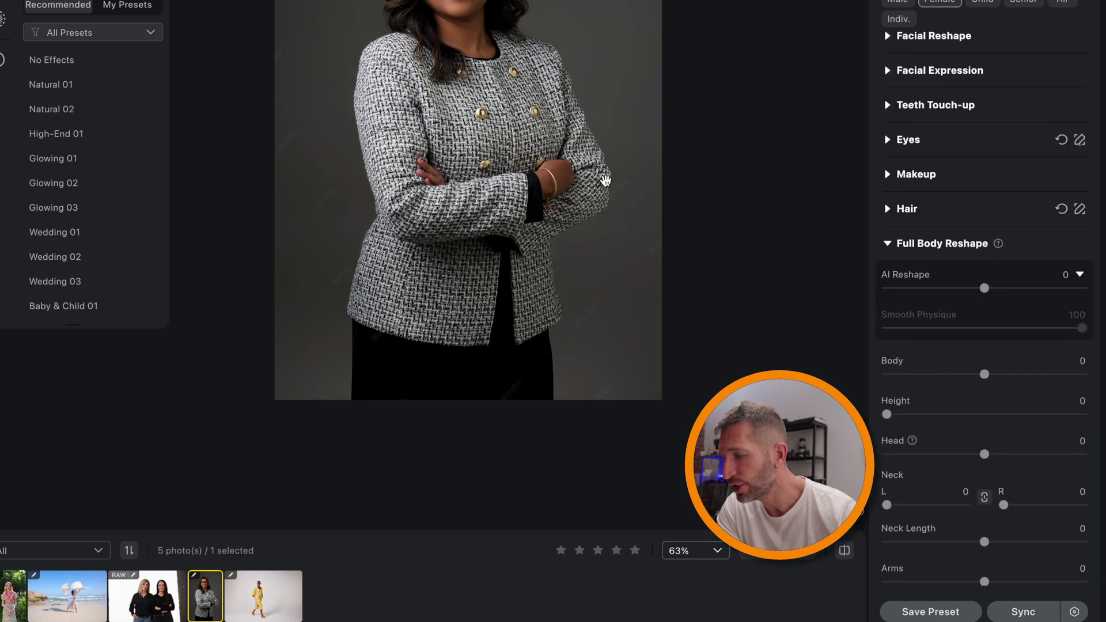
{"action": "scroll", "coordinate": [605, 178], "scroll_direction": "down", "scroll_amount": 2}
{"action": "left_click_drag", "start_coordinate": [986, 290], "coordinate": [952, 308]}
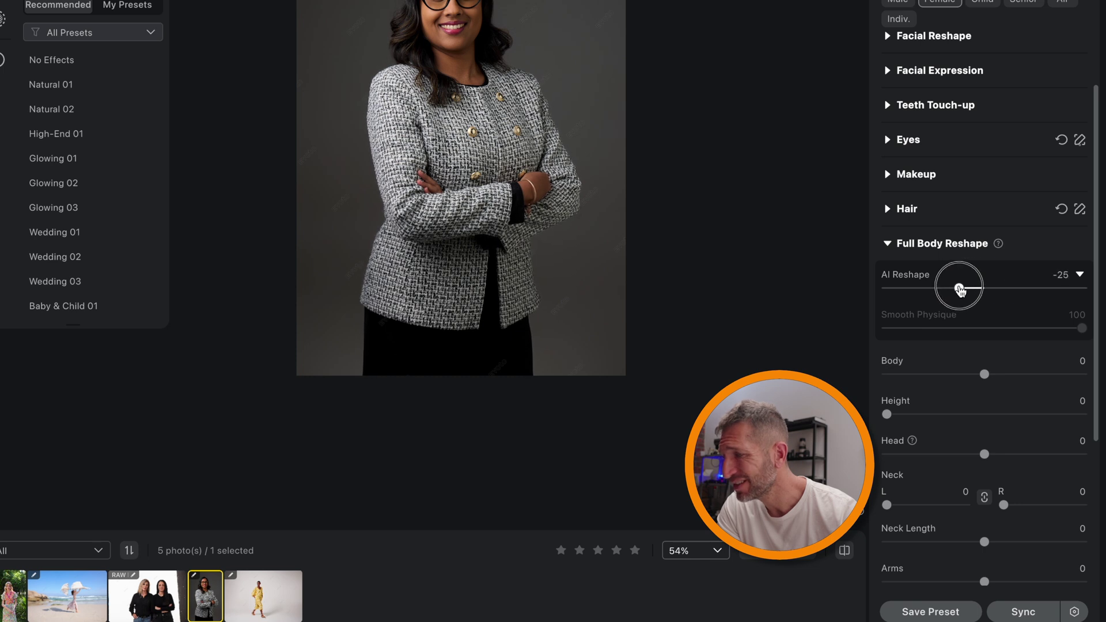
{"action": "scroll", "coordinate": [956, 368], "scroll_direction": "down", "scroll_amount": 5}
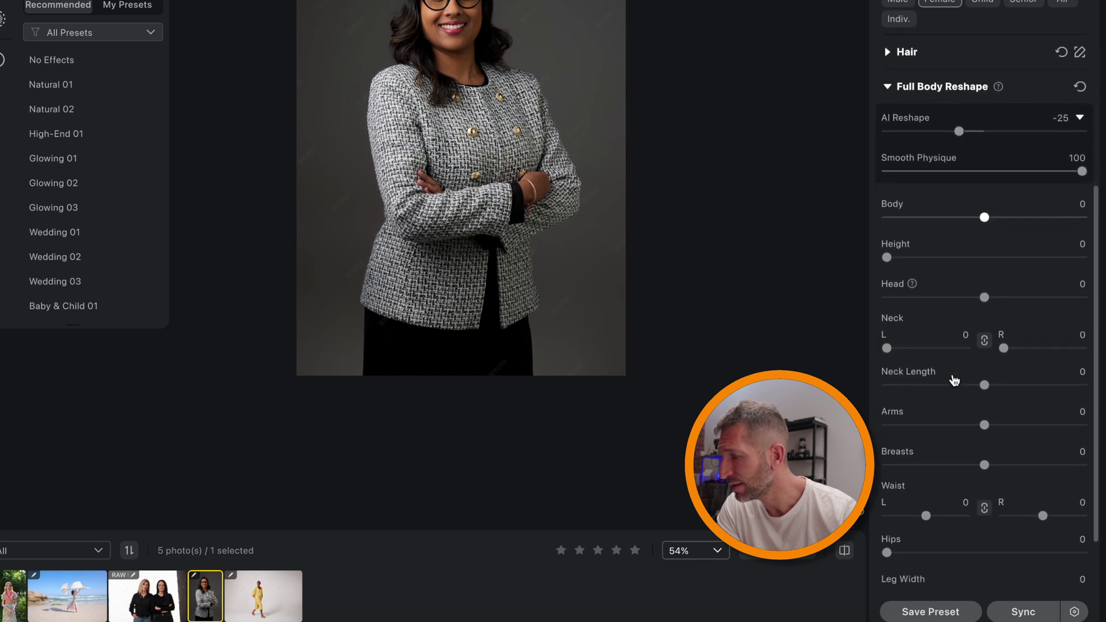
{"action": "scroll", "coordinate": [955, 381], "scroll_direction": "up", "scroll_amount": 6}
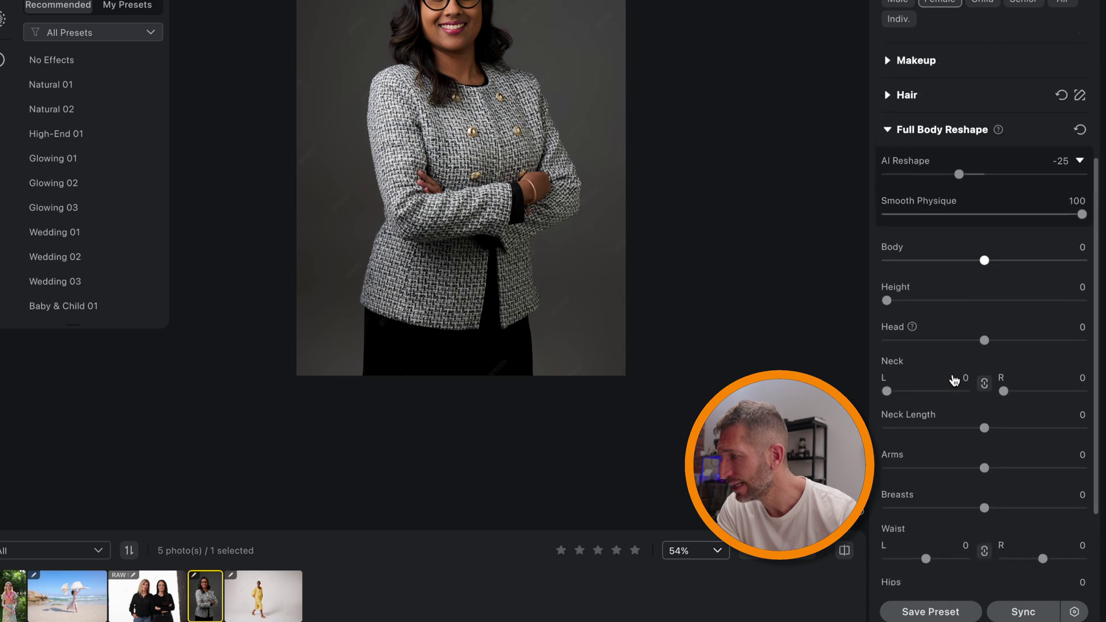
{"action": "scroll", "coordinate": [955, 380], "scroll_direction": "up", "scroll_amount": 1}
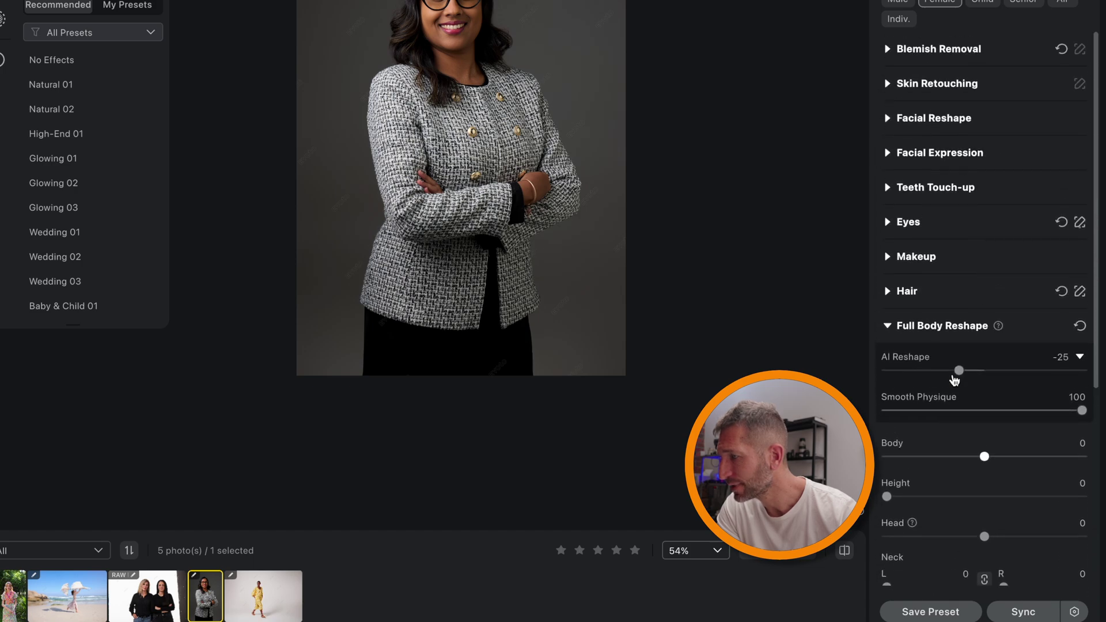